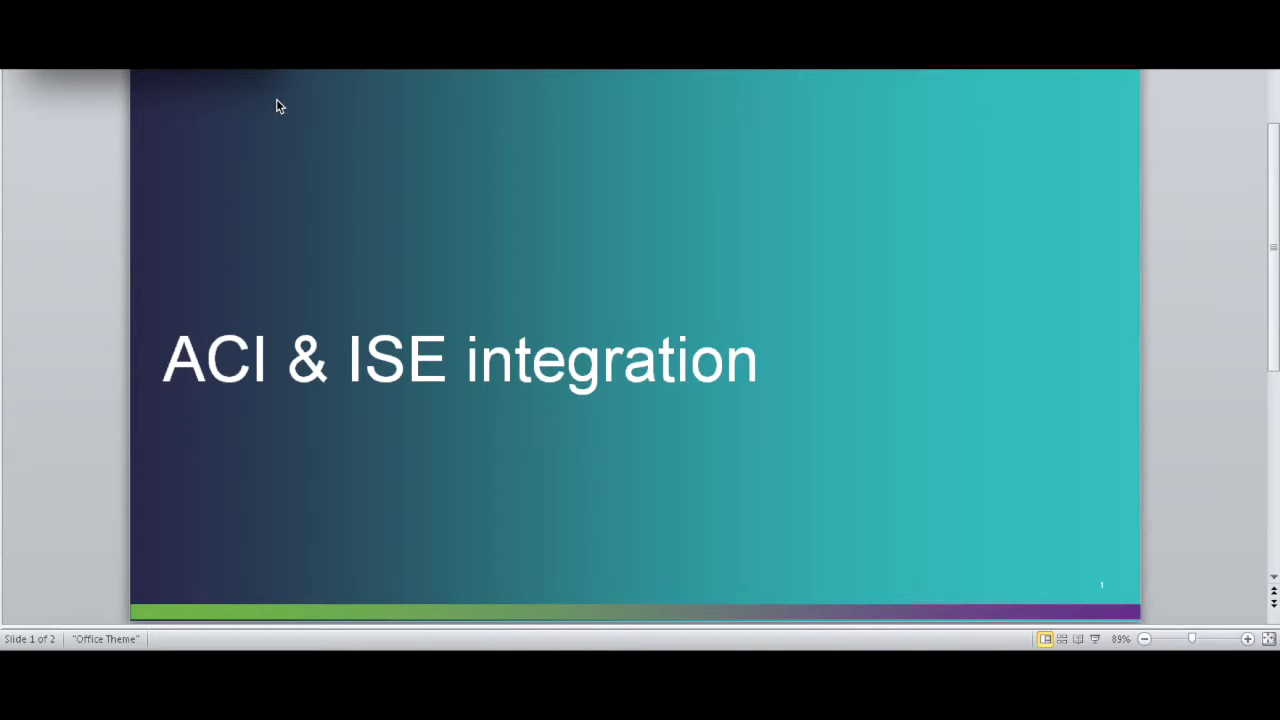
Step: Advance to slide 2, which shows the SGT–EPG network diagram
click(1275, 556)
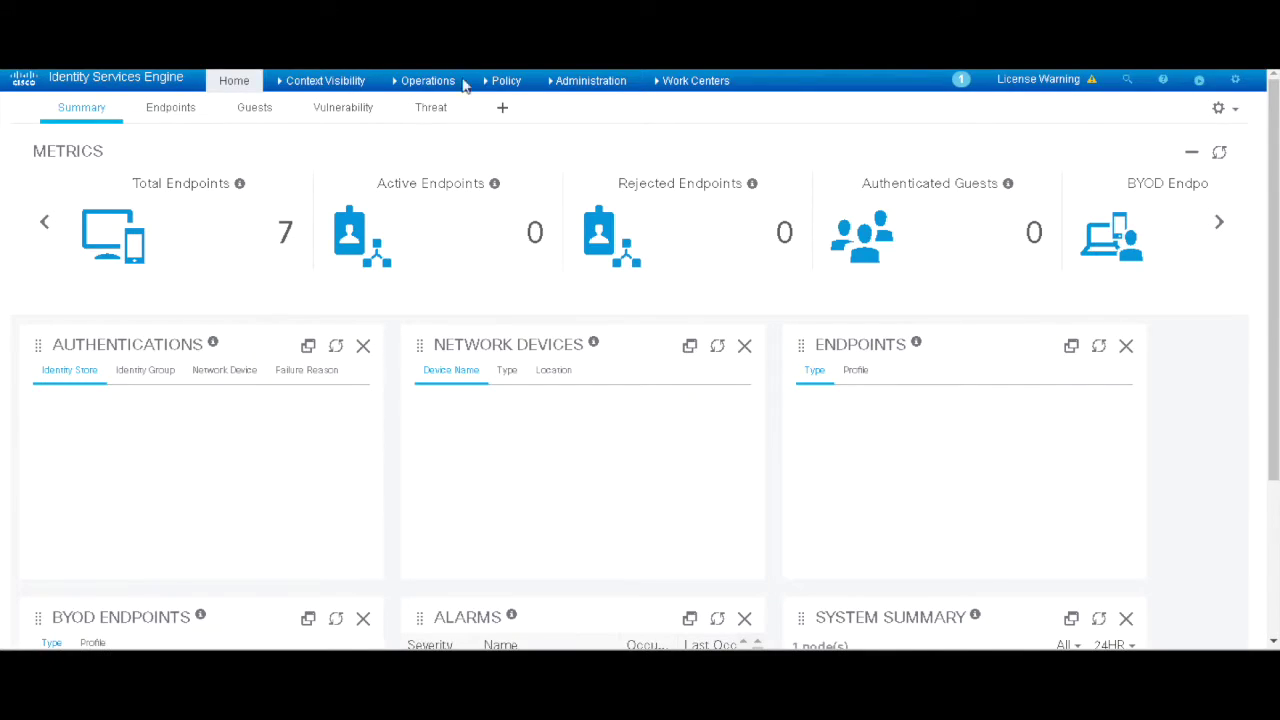
Step: Check the network devices list, then inspect group_admin among the TrustSec security groups
click(587, 84)
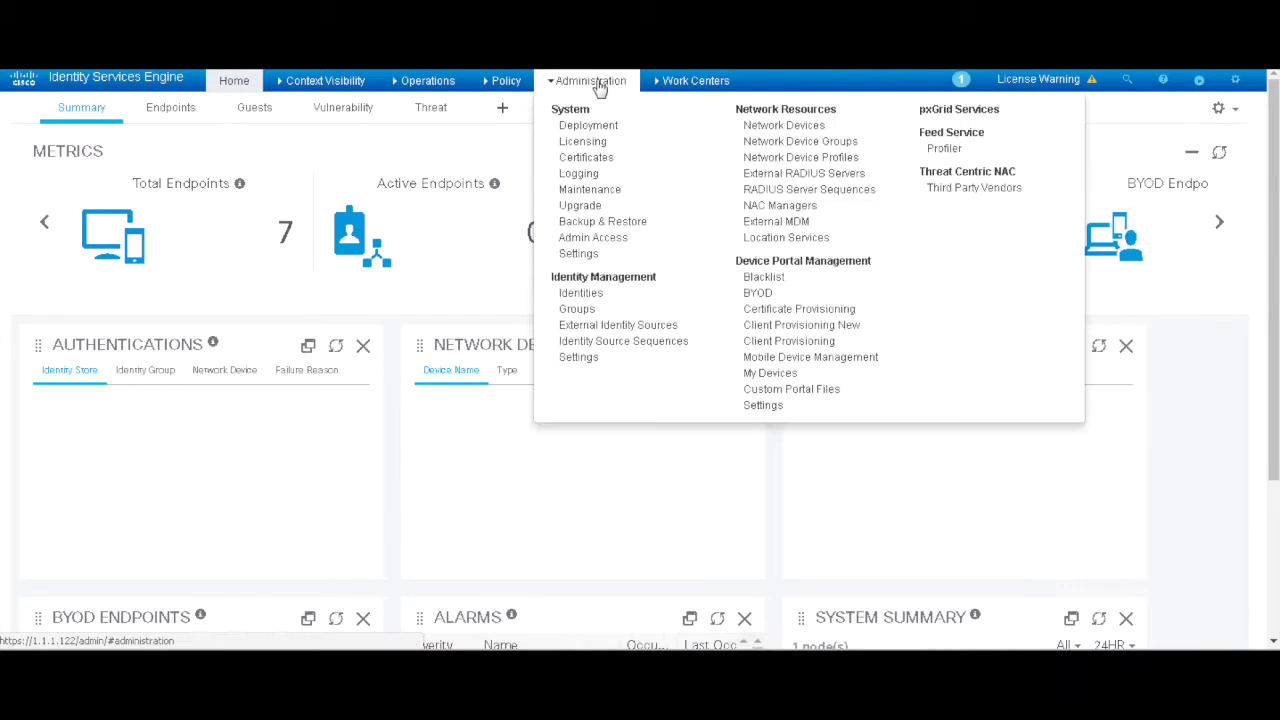
click(780, 125)
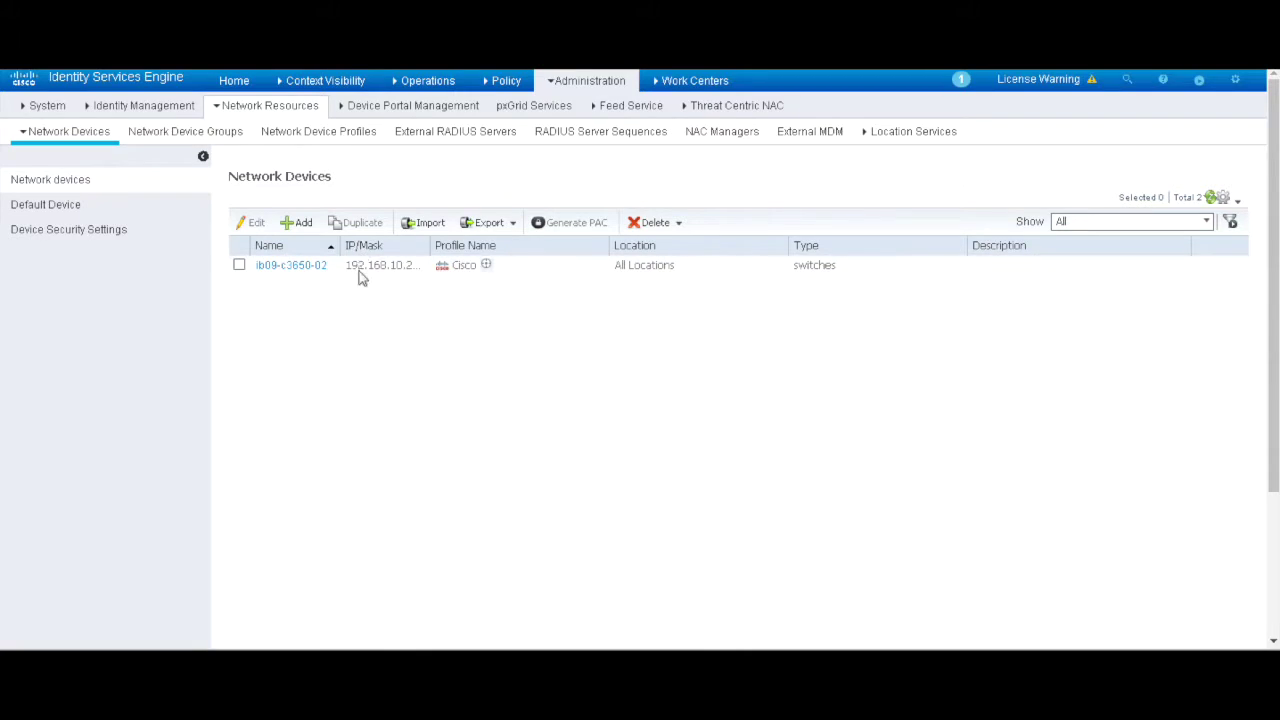
mouse_move(695, 80)
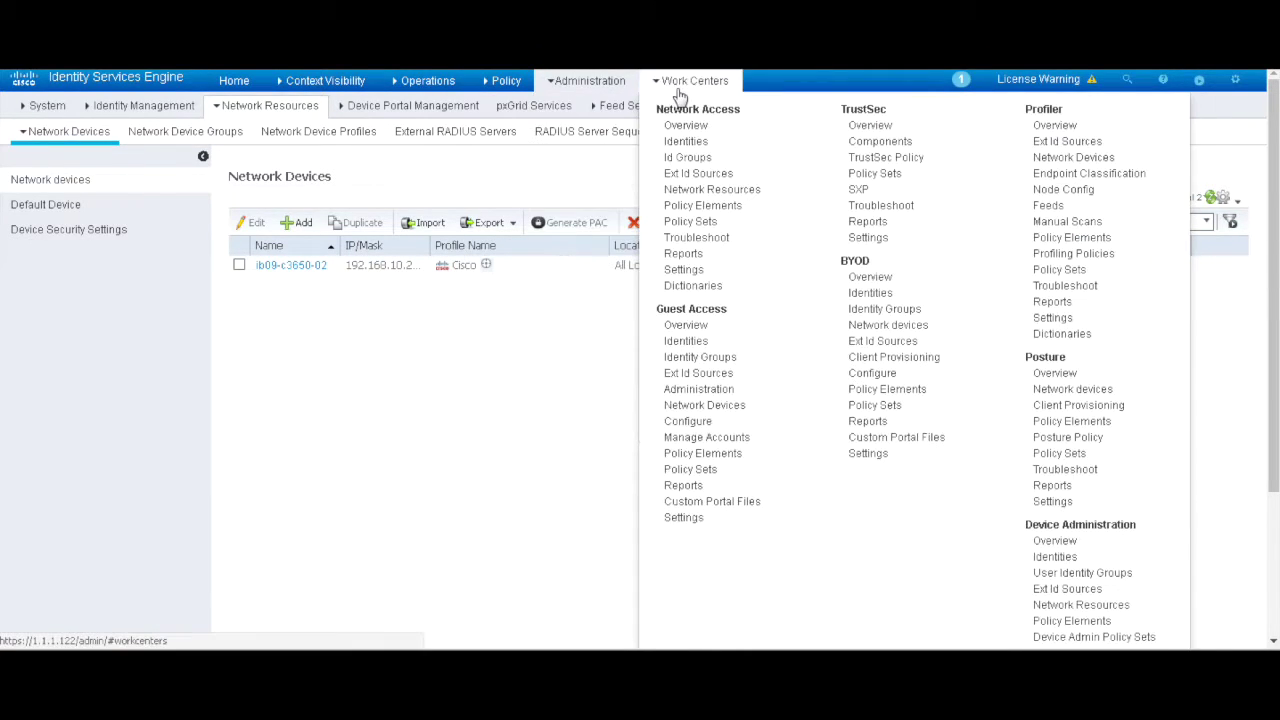
click(877, 158)
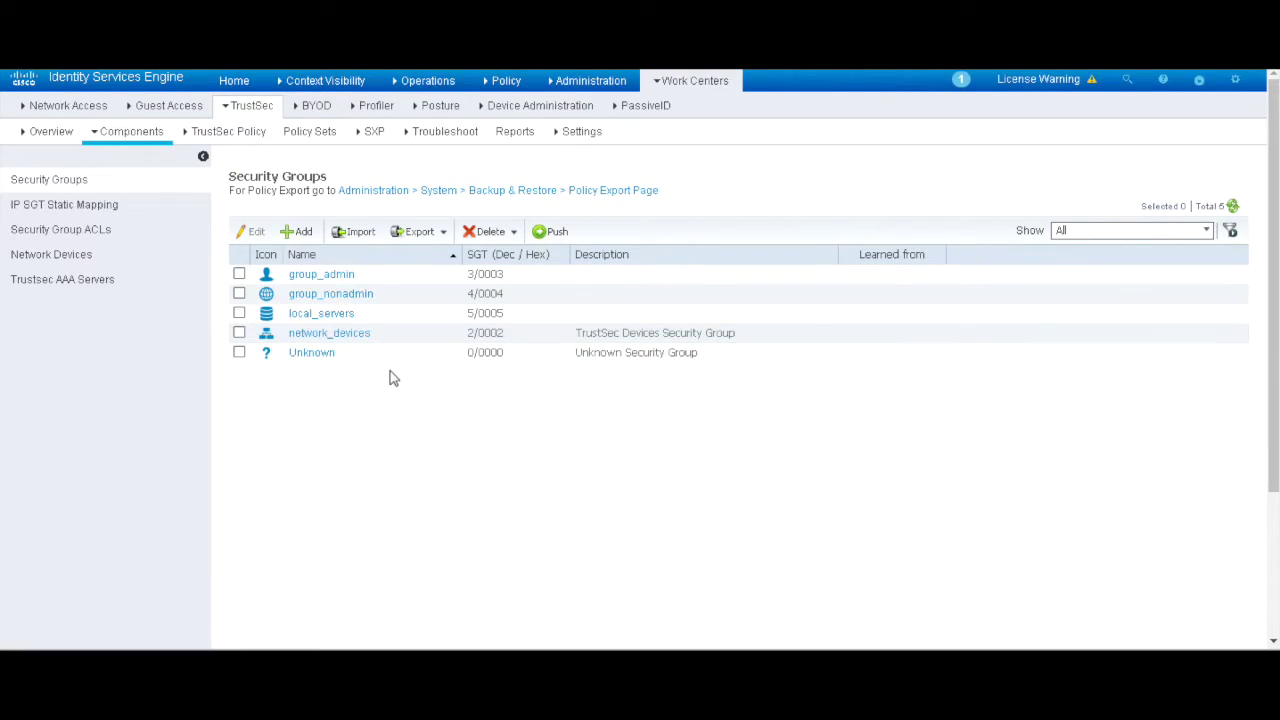
click(321, 275)
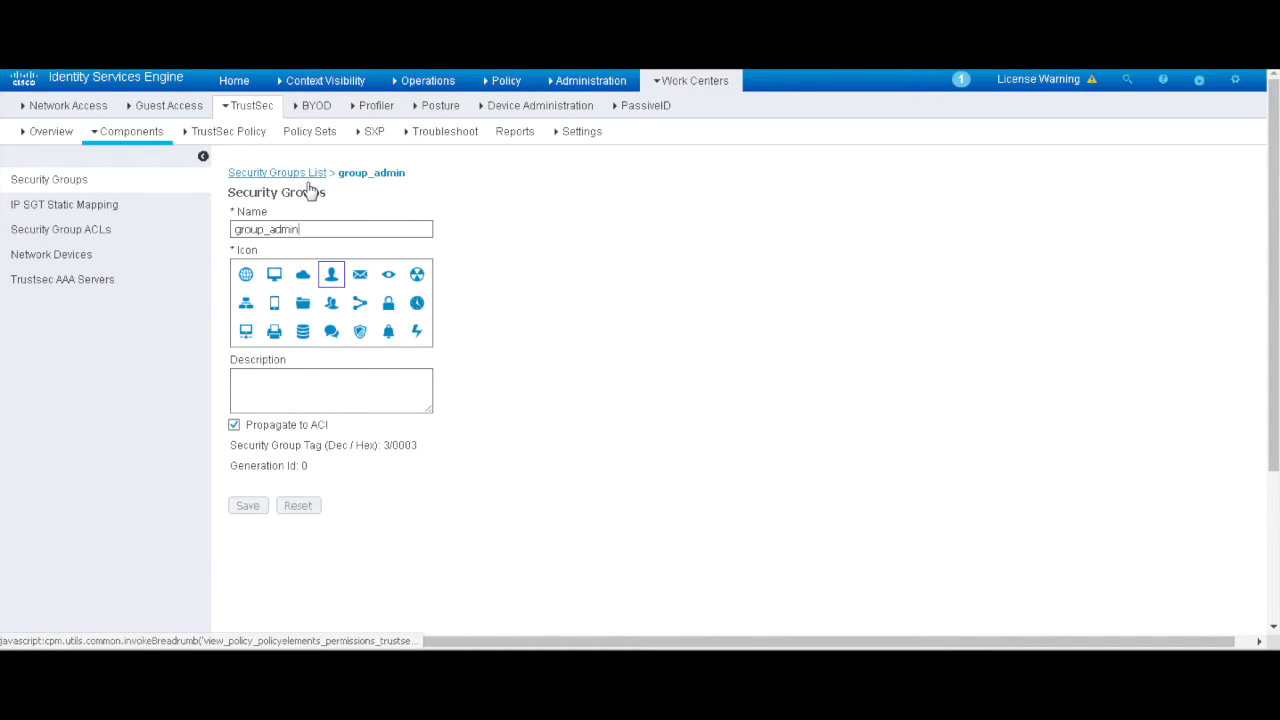
click(295, 174)
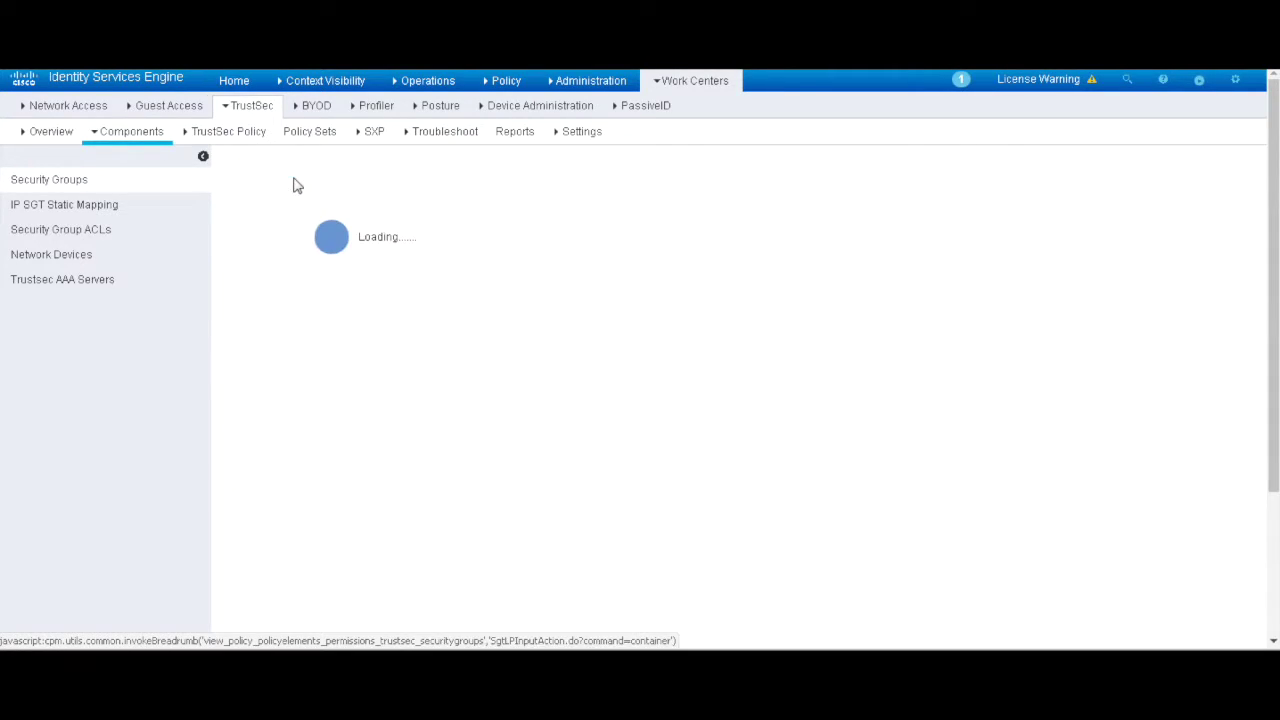
Step: Show the wired policy set's authorization rules mapping admin_users and non_admins to their groups
click(506, 80)
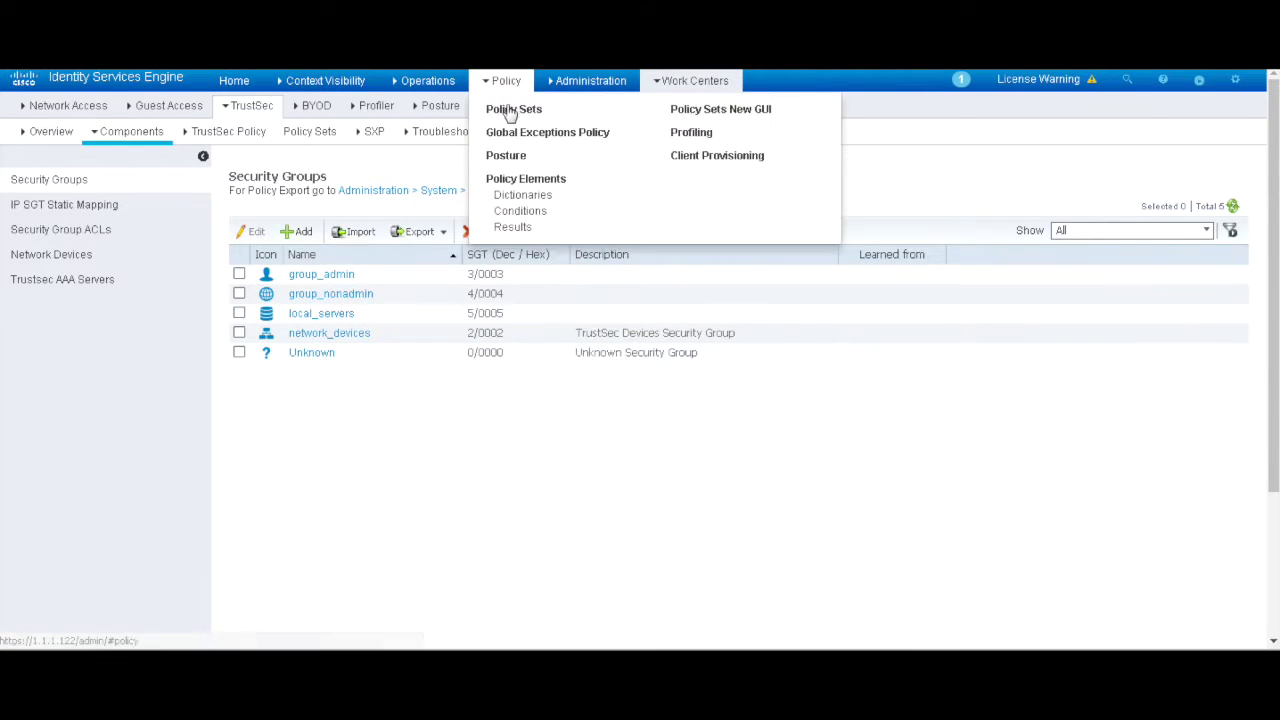
click(512, 110)
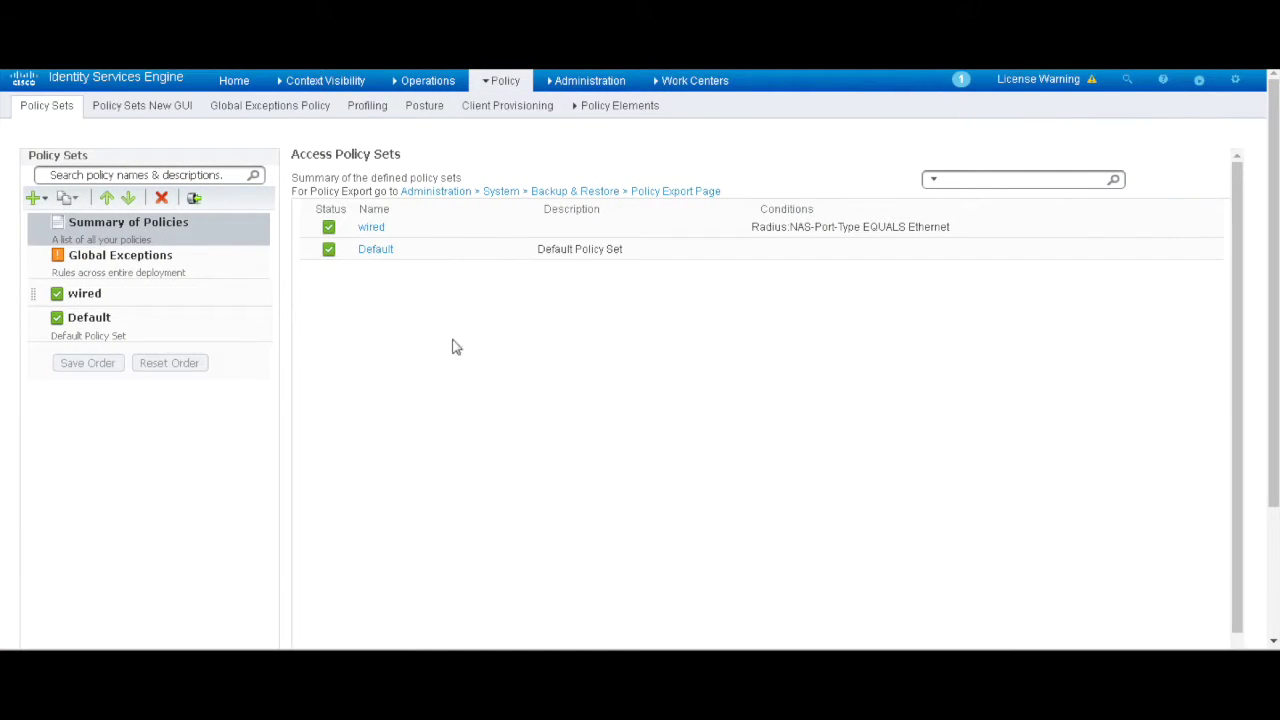
click(369, 228)
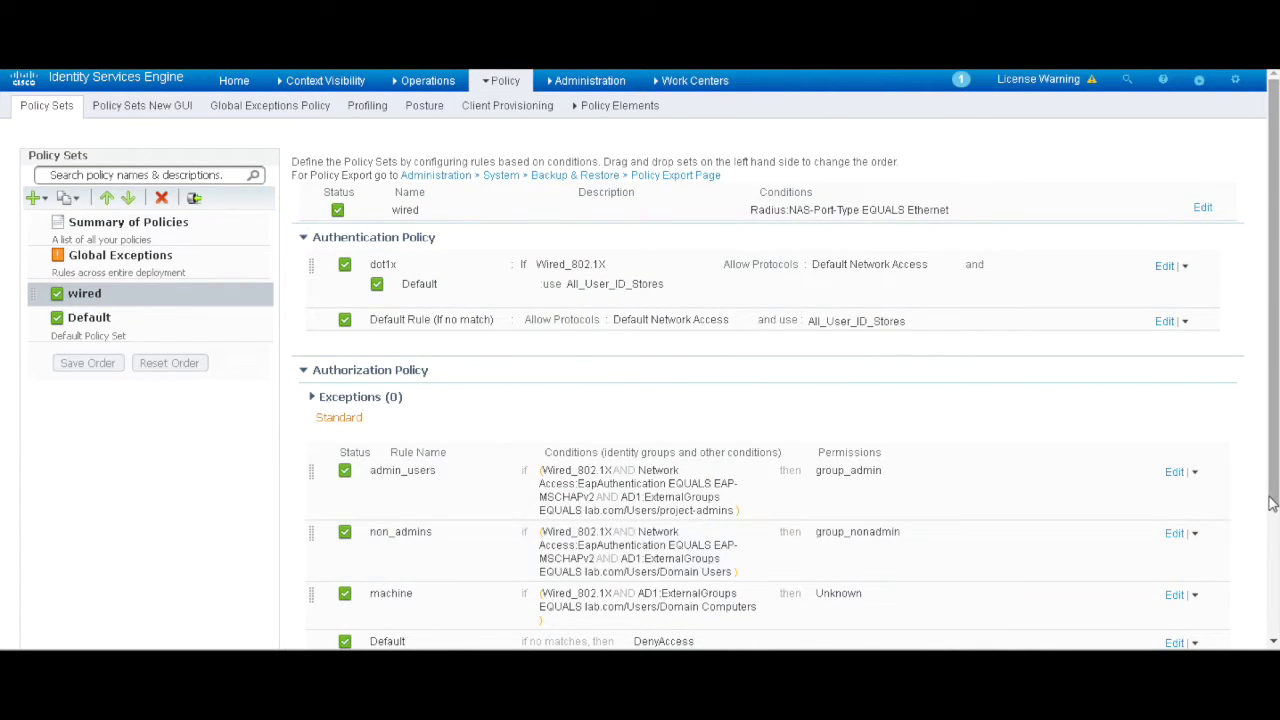
scroll(1262, 488, down, 2)
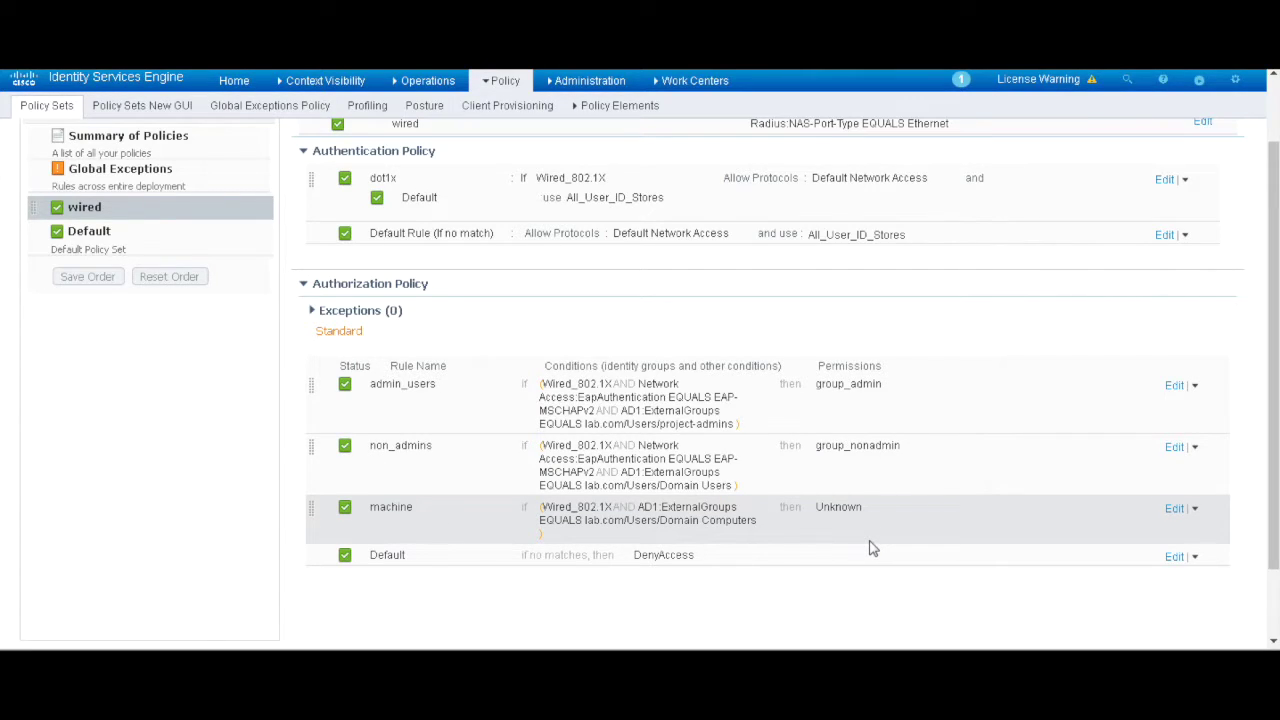
drag(1270, 261, 1268, 195)
Step: Import aci.cer into Trusted Certificates with Trust for authentication of Cisco Services ticked
mouse_move(690, 78)
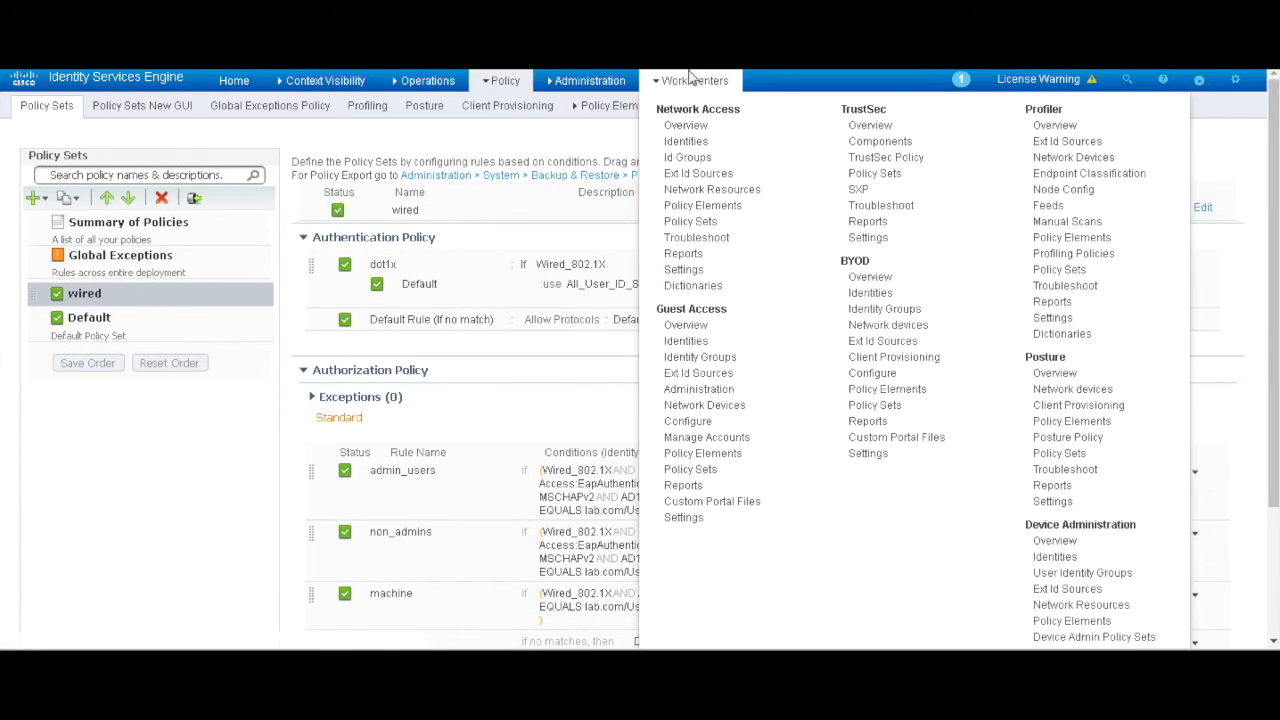
mouse_move(591, 83)
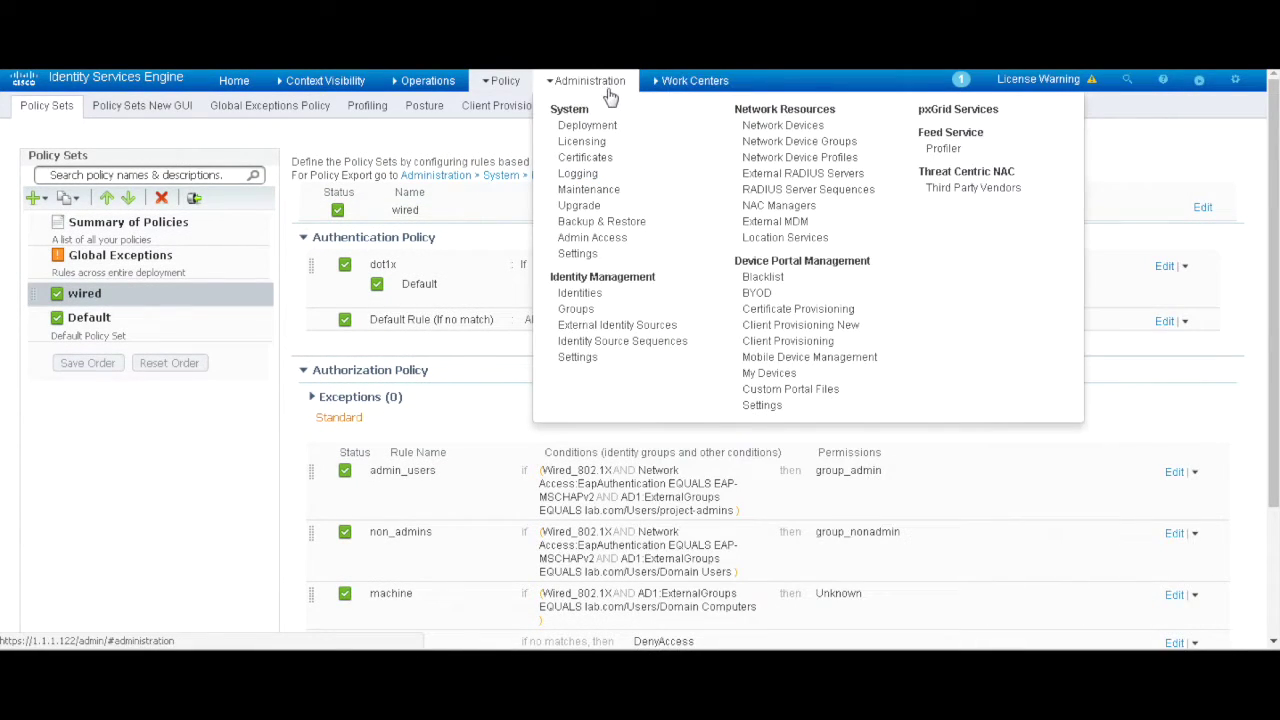
click(610, 163)
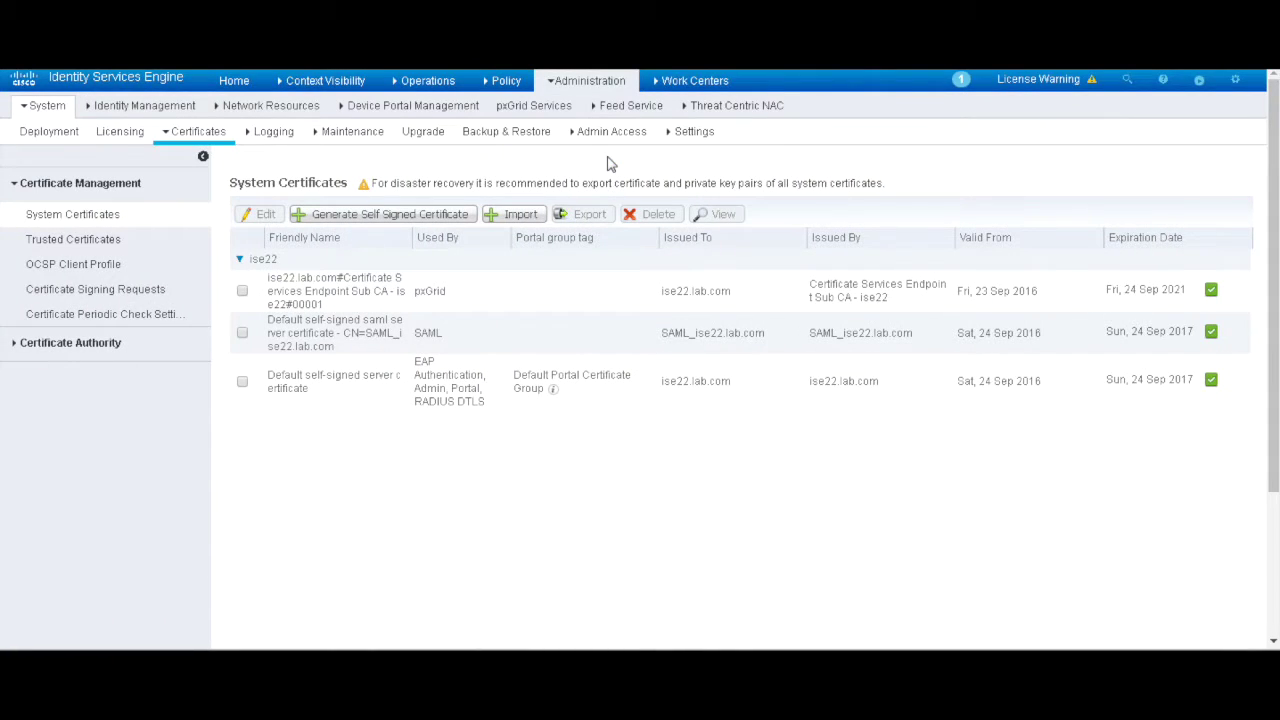
click(110, 242)
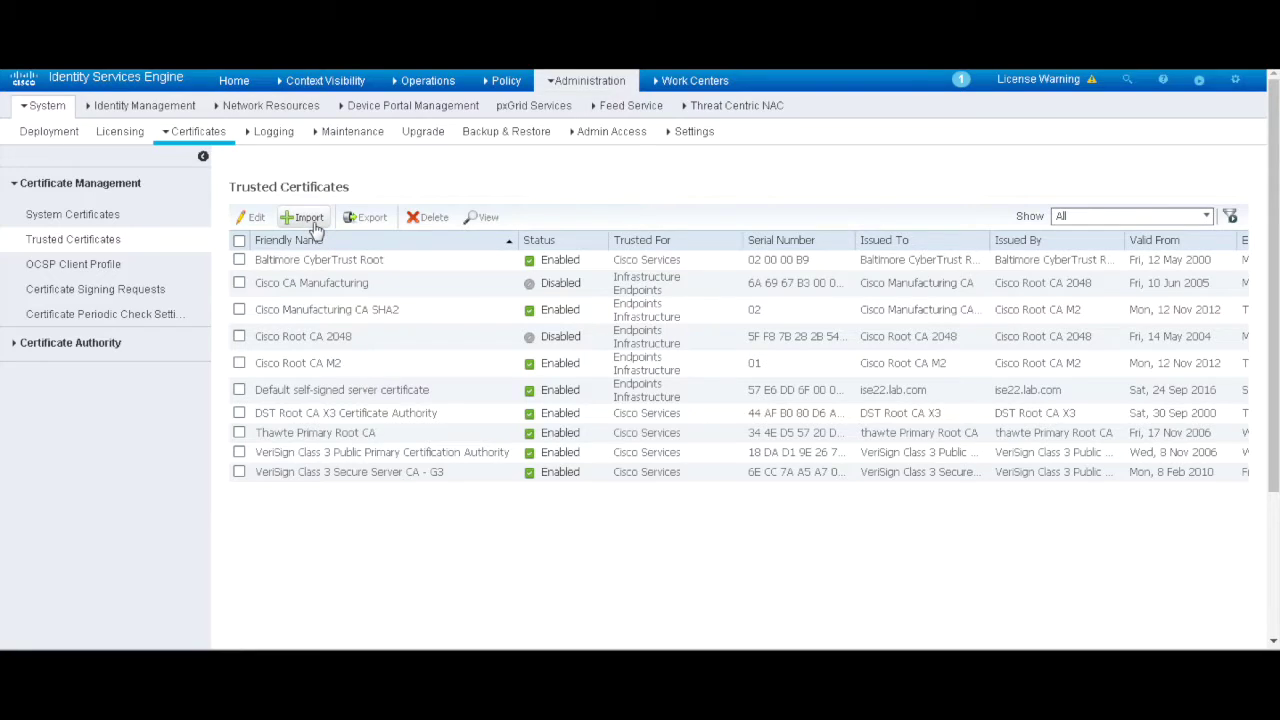
click(309, 219)
click(492, 207)
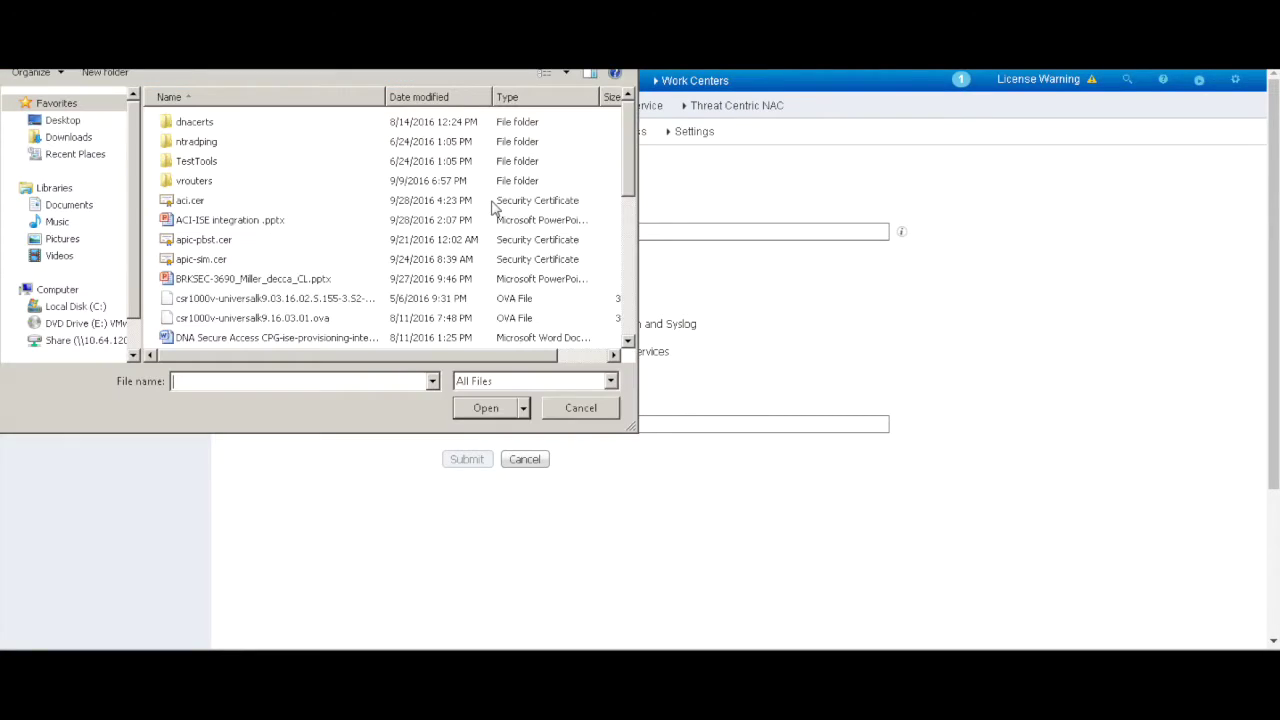
click(186, 201)
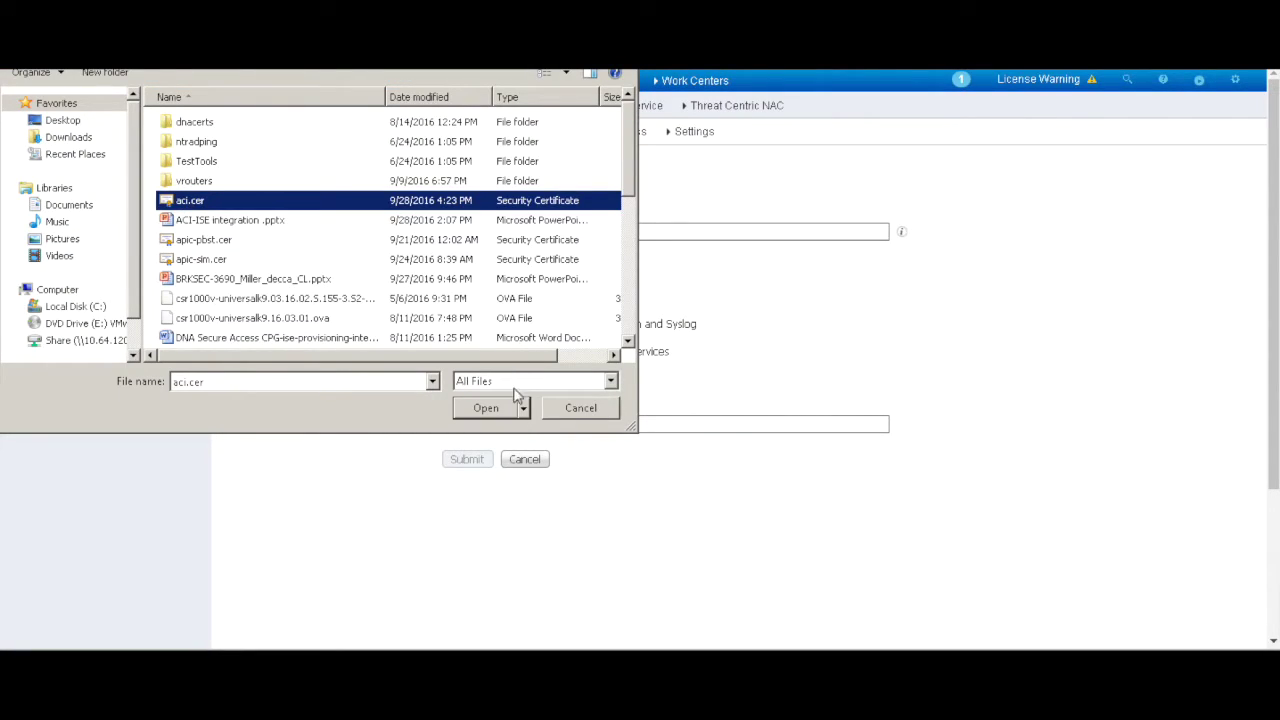
click(486, 409)
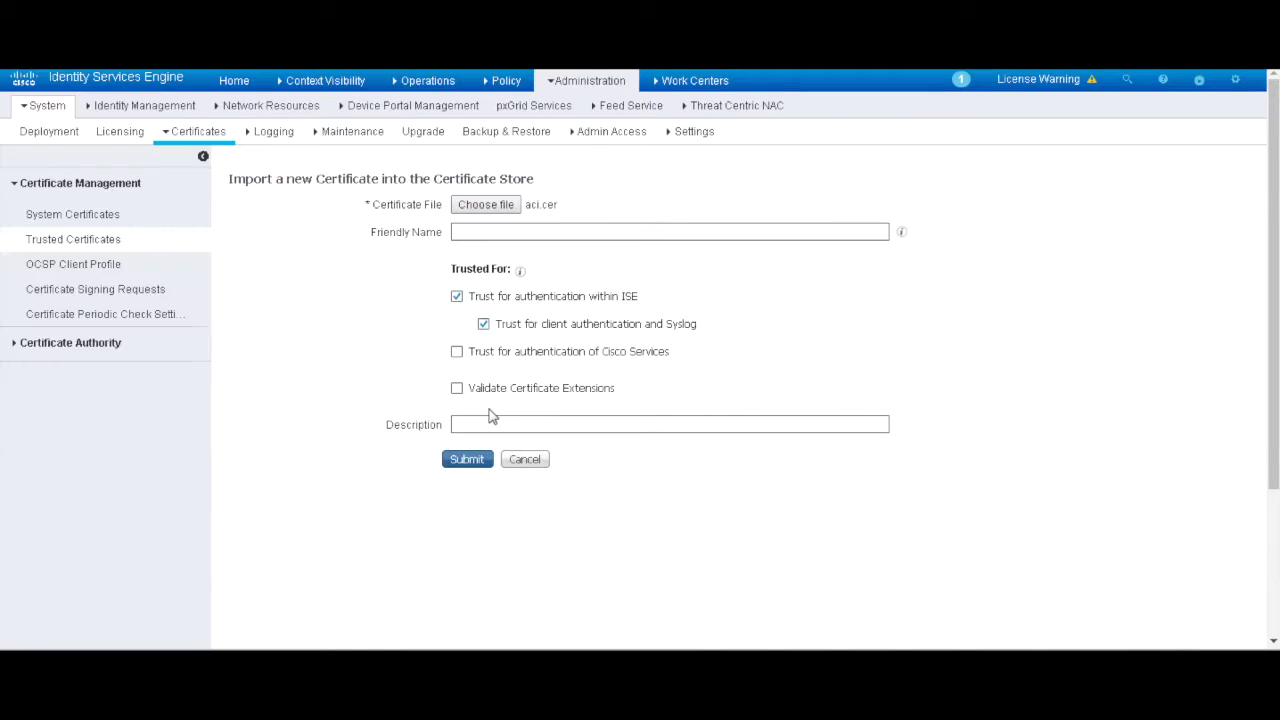
click(457, 352)
click(466, 460)
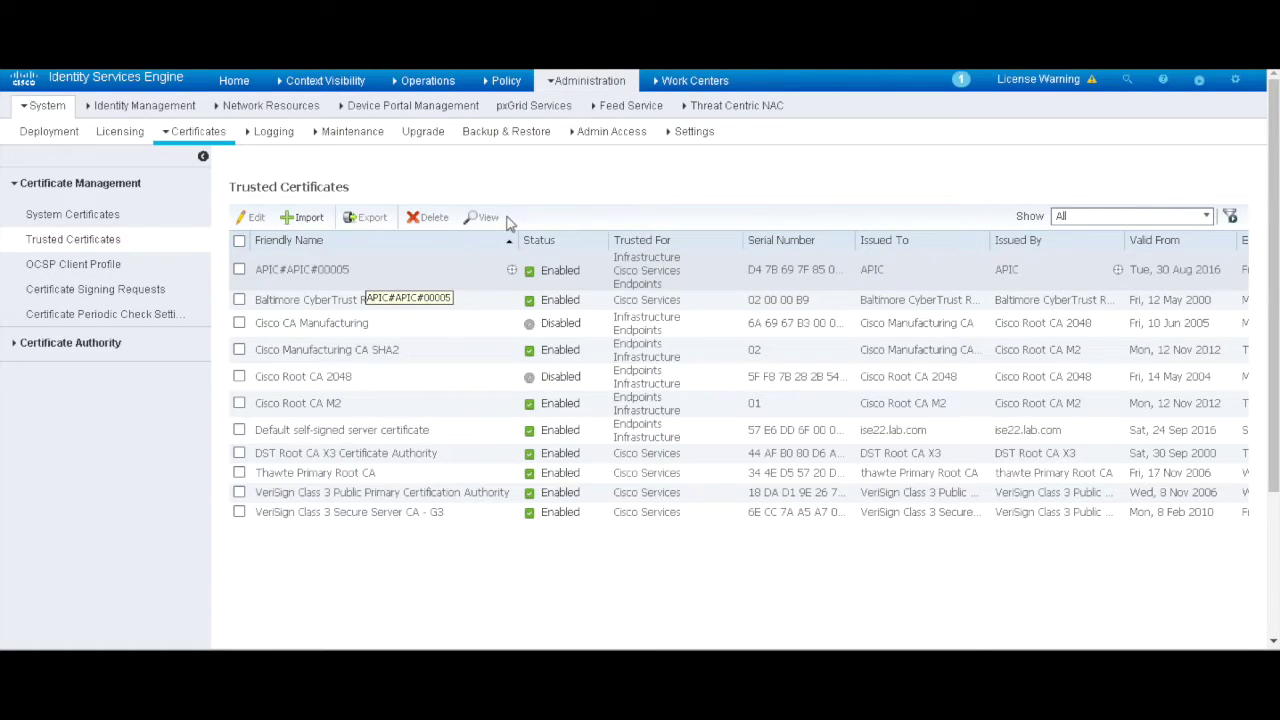
click(631, 105)
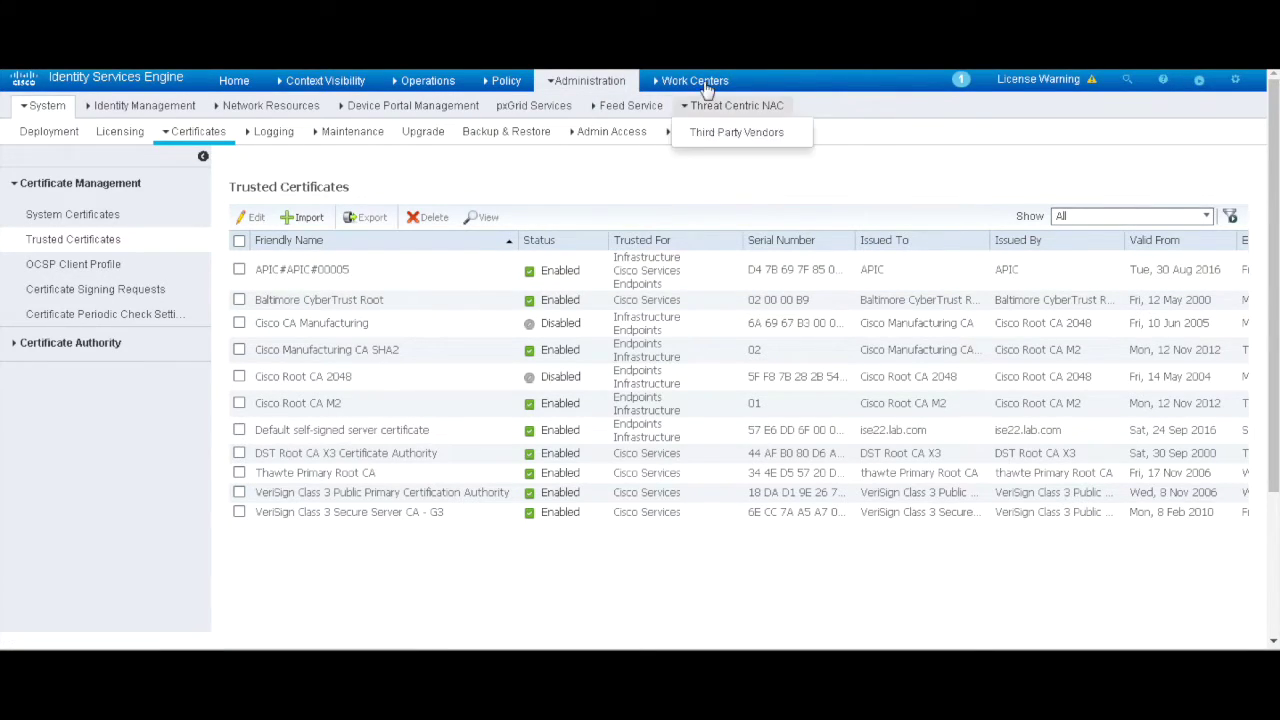
Step: Test the ACI Settings connection to cluster 1.1.1.251 and acknowledge the success message
click(688, 80)
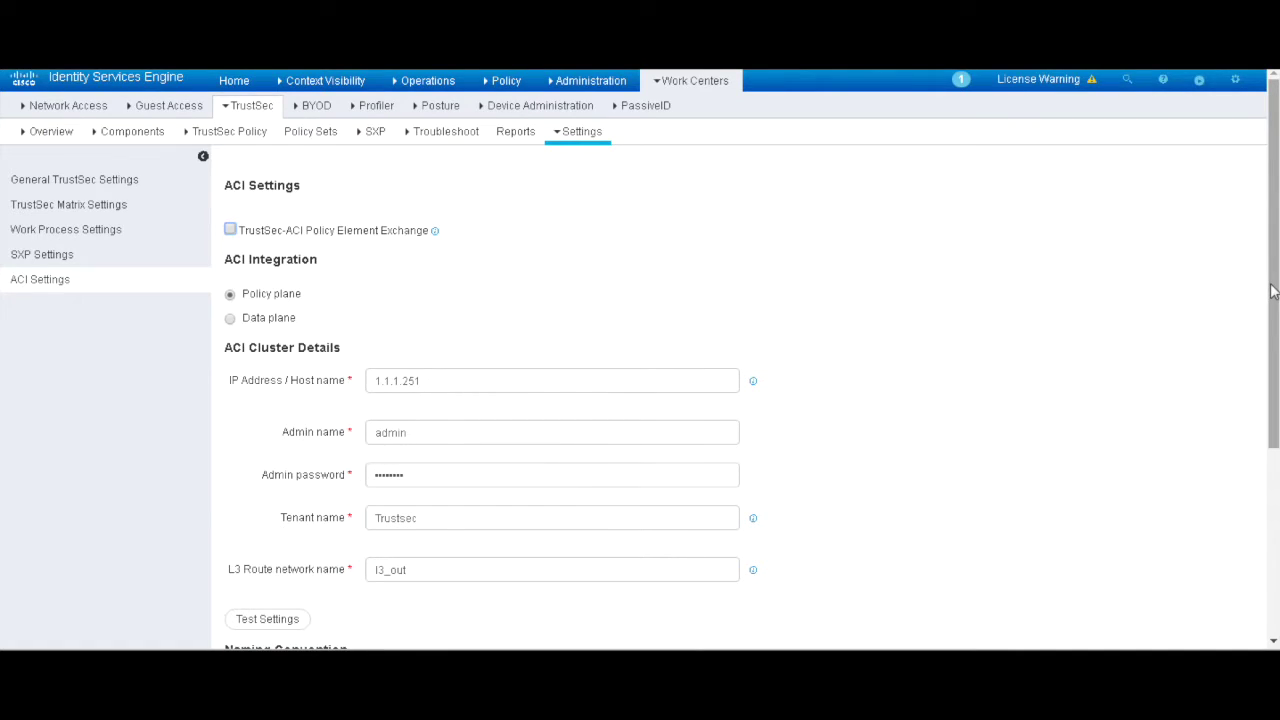
scroll(572, 255, down, 1)
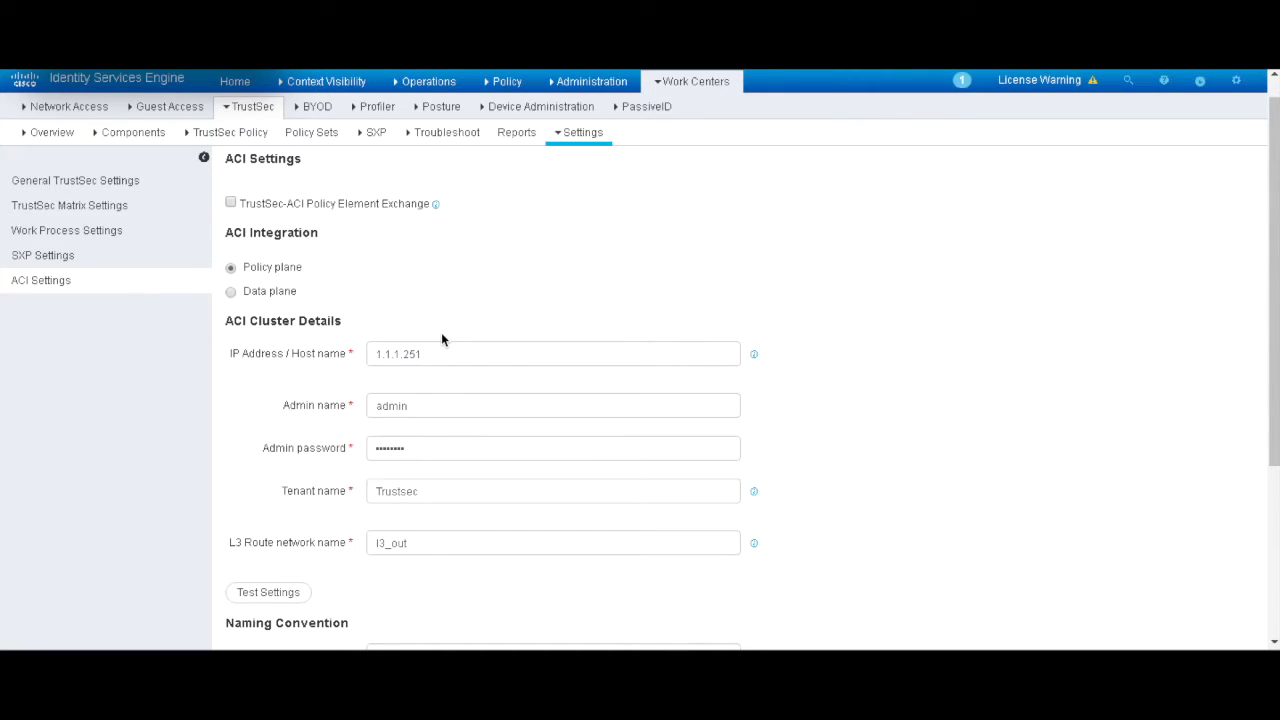
click(283, 596)
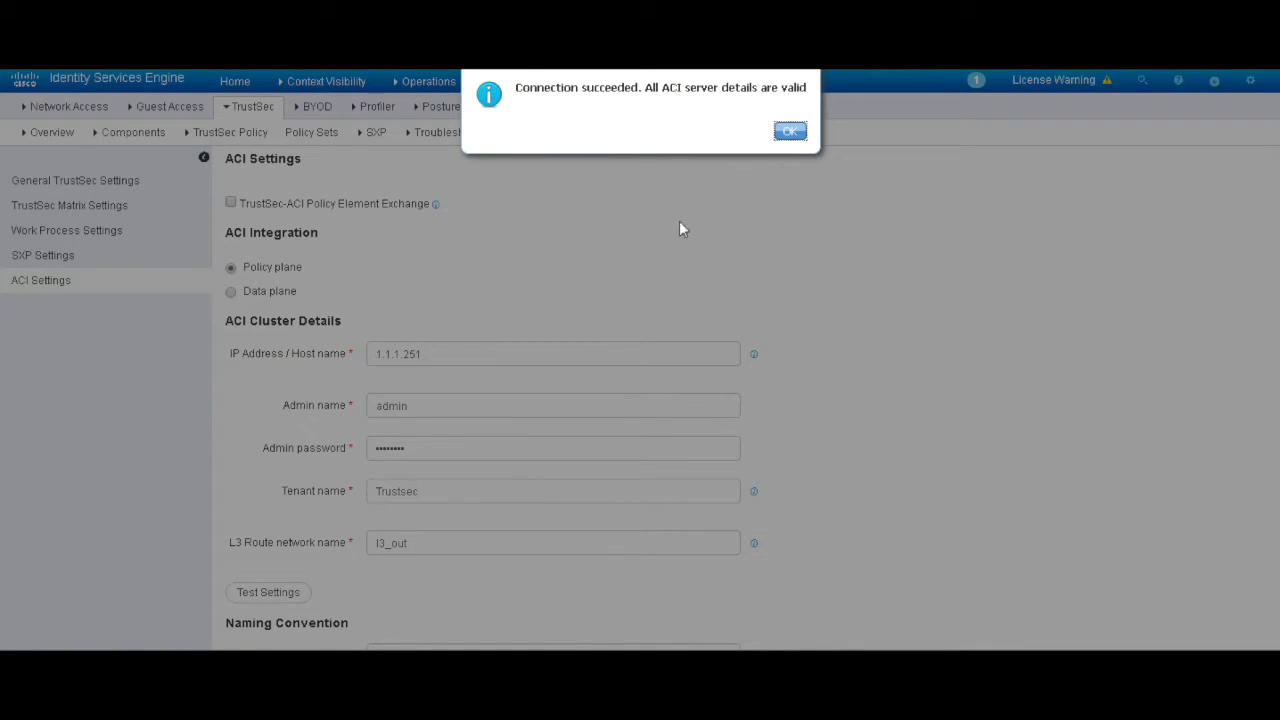
click(790, 131)
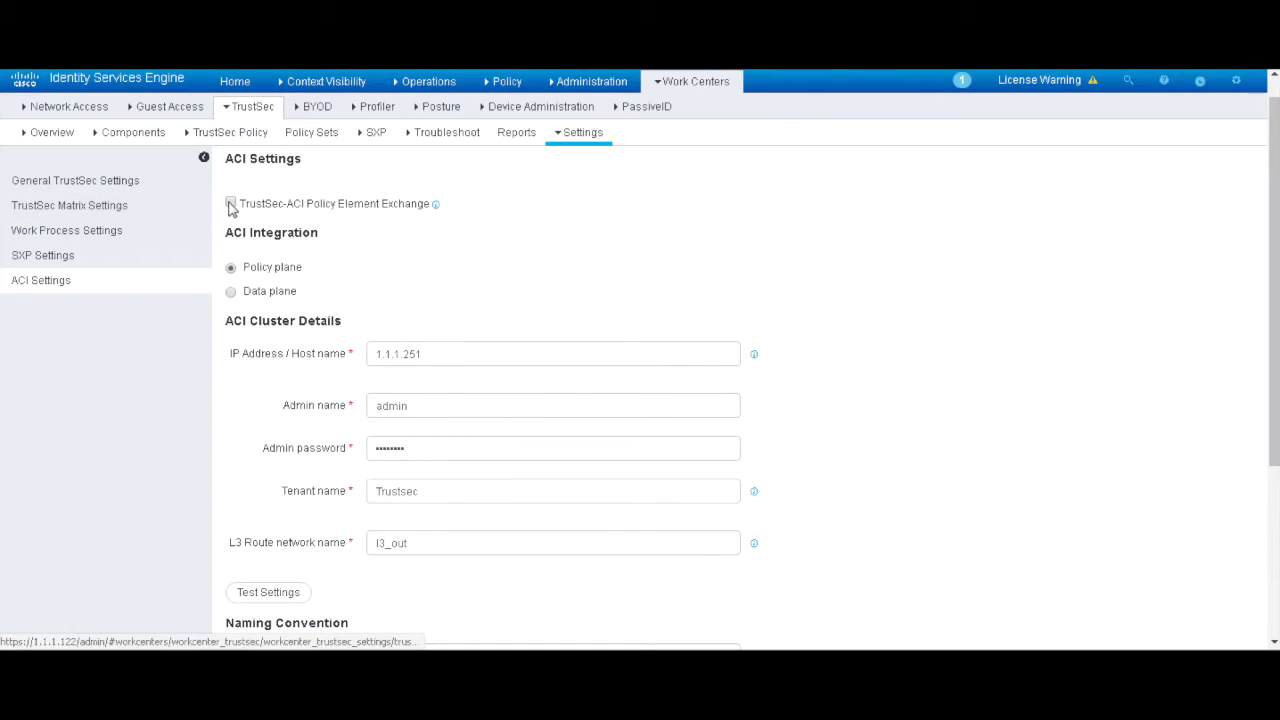
Step: Tick TrustSec-ACI Policy Element Exchange and save the ACI Settings page
click(230, 204)
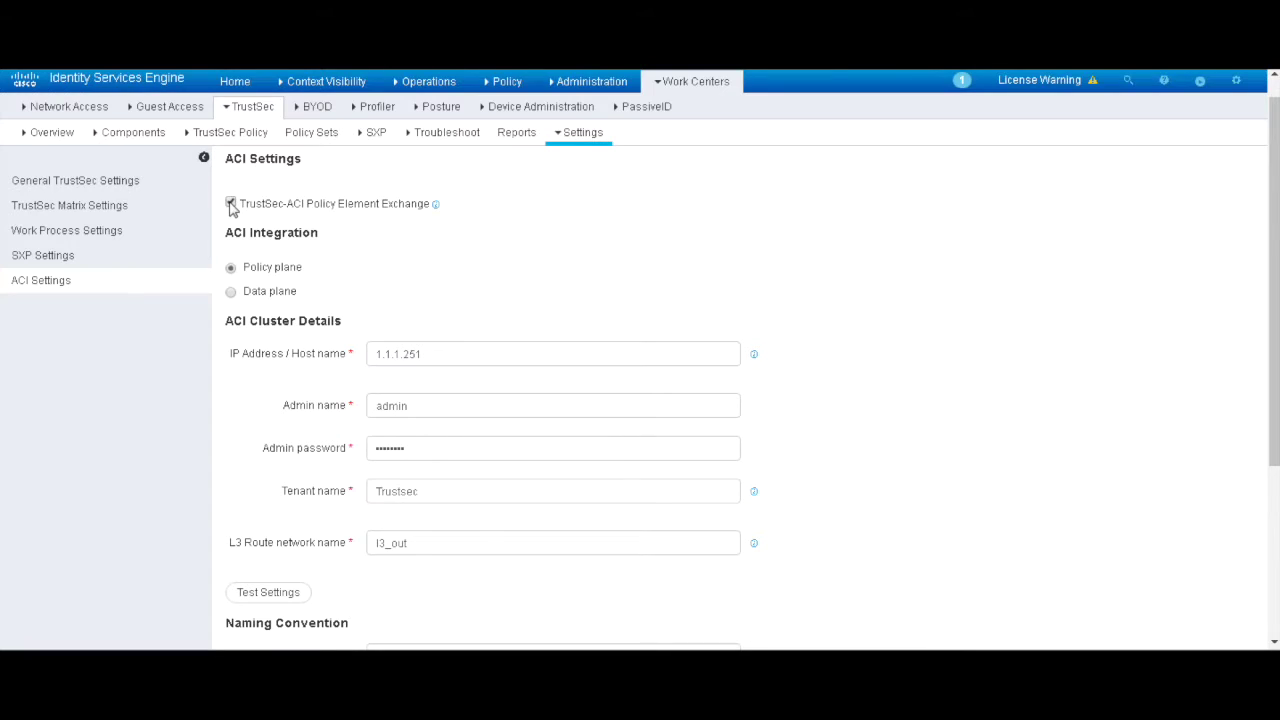
click(1274, 442)
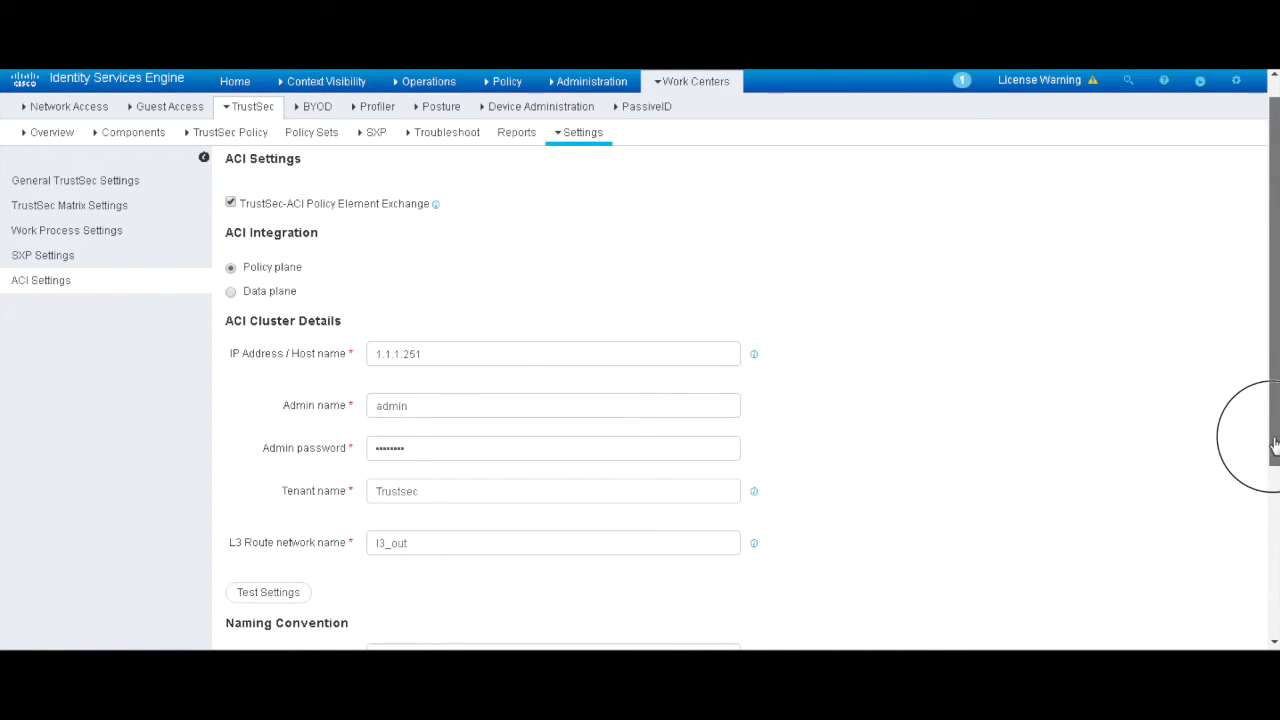
mouse_move(1274, 442)
mouse_down()
mouse_move(1270, 558)
mouse_move(1270, 461)
mouse_up()
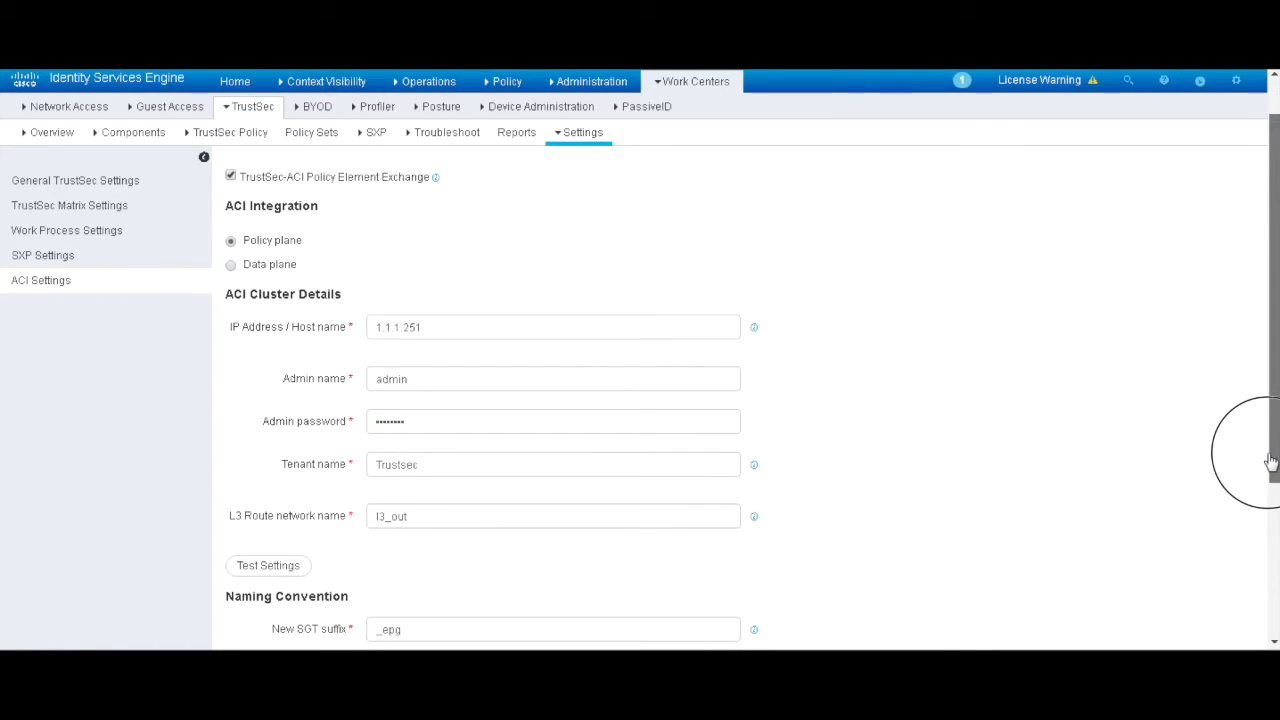
drag(1270, 460, 1274, 623)
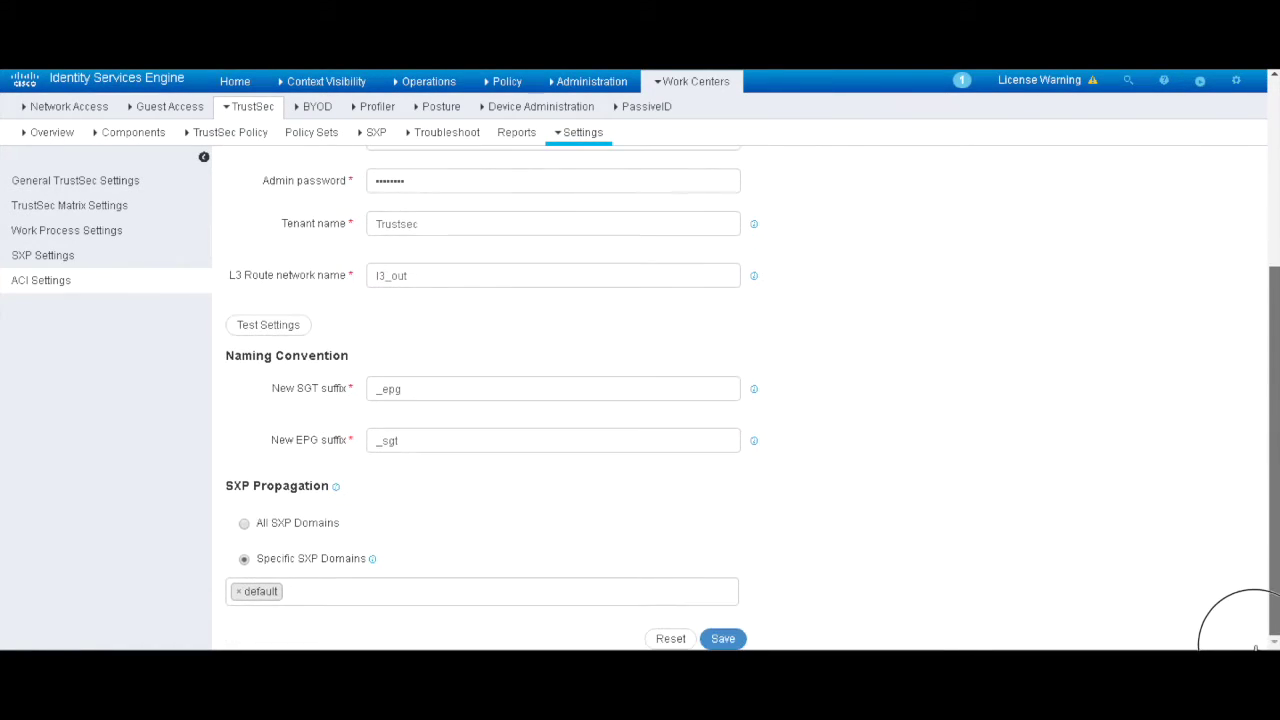
click(720, 640)
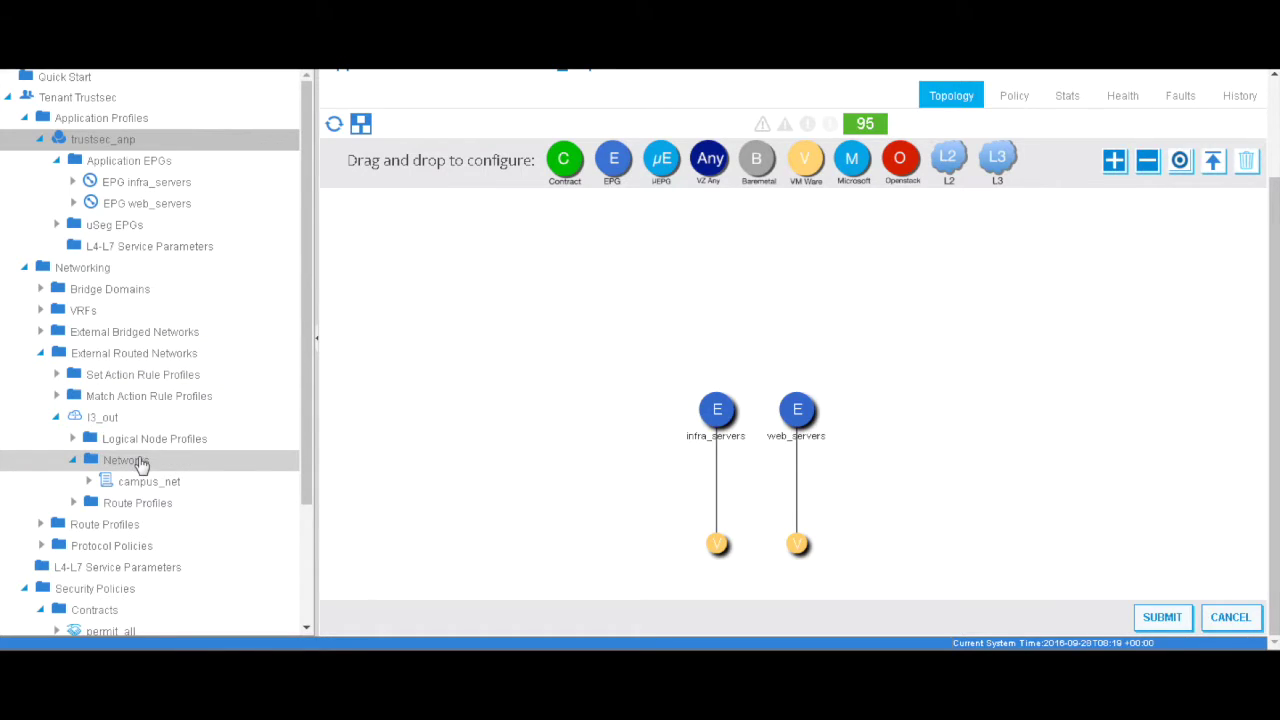
Step: Verify group_admin_sgt and group_nonadmin_sgt are listed under l3_out Networks beside campus_net
click(125, 461)
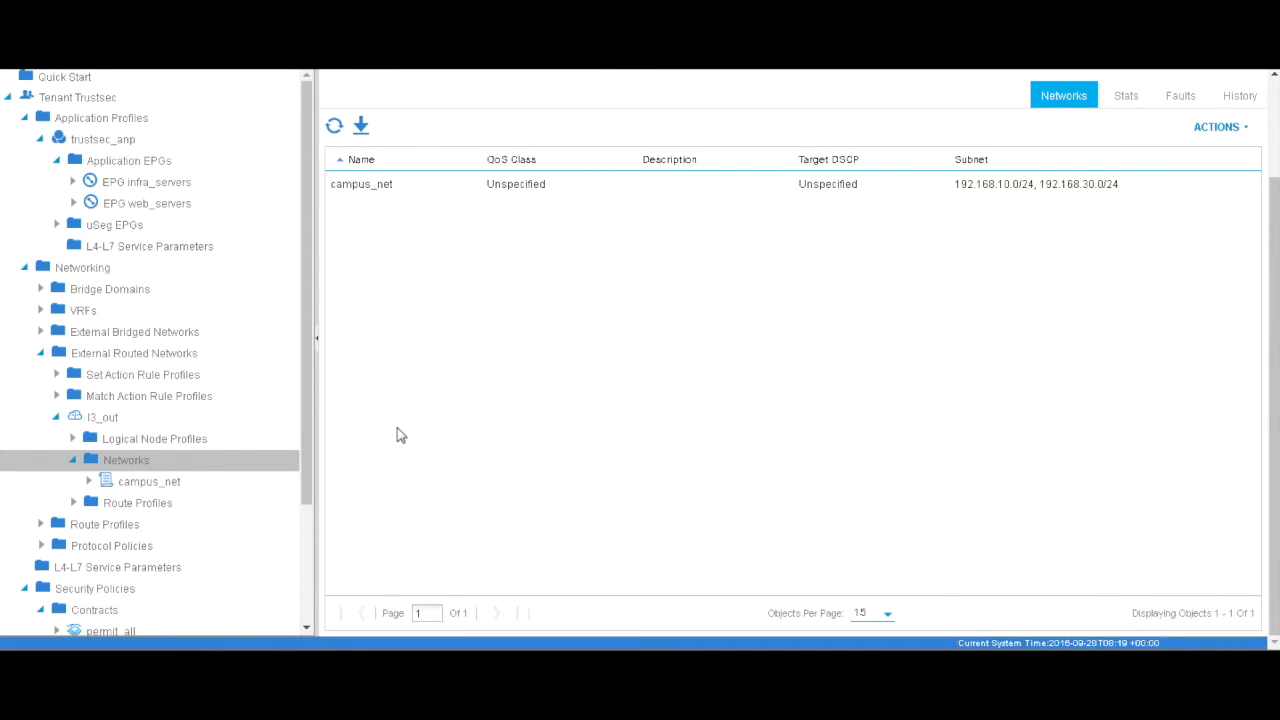
scroll(401, 436, up, 2)
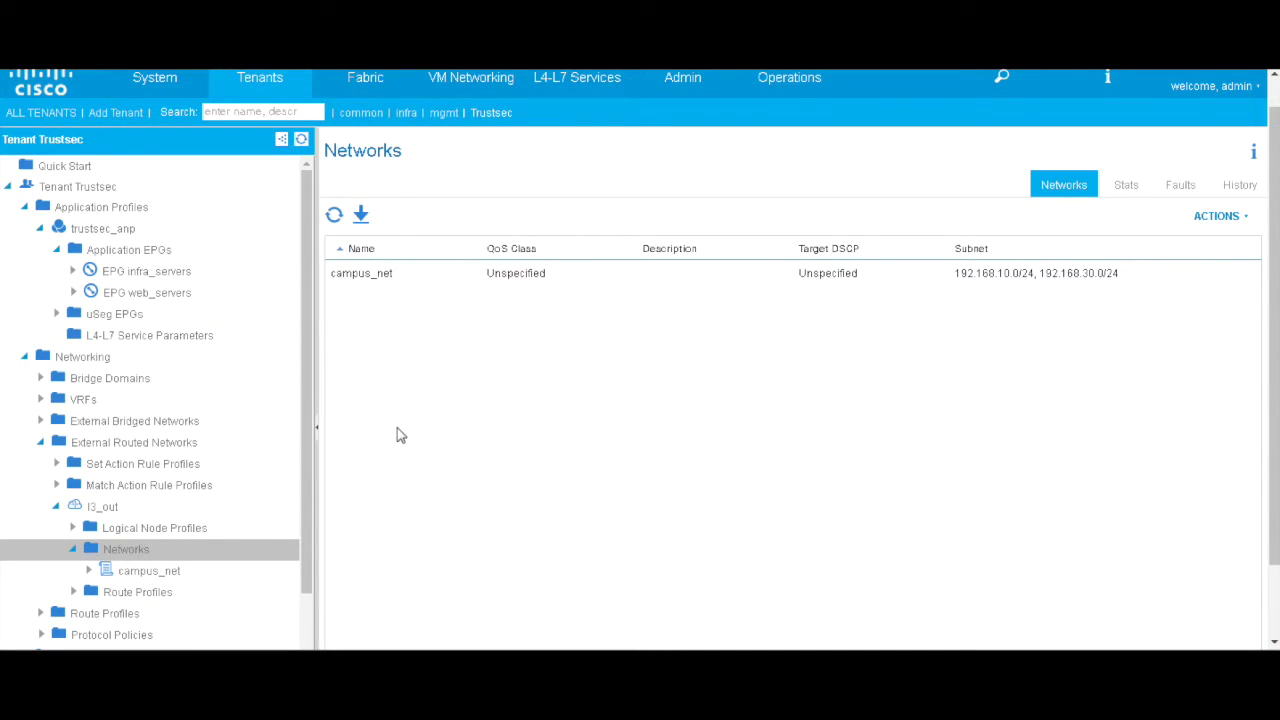
click(1274, 560)
drag(1274, 560, 1274, 585)
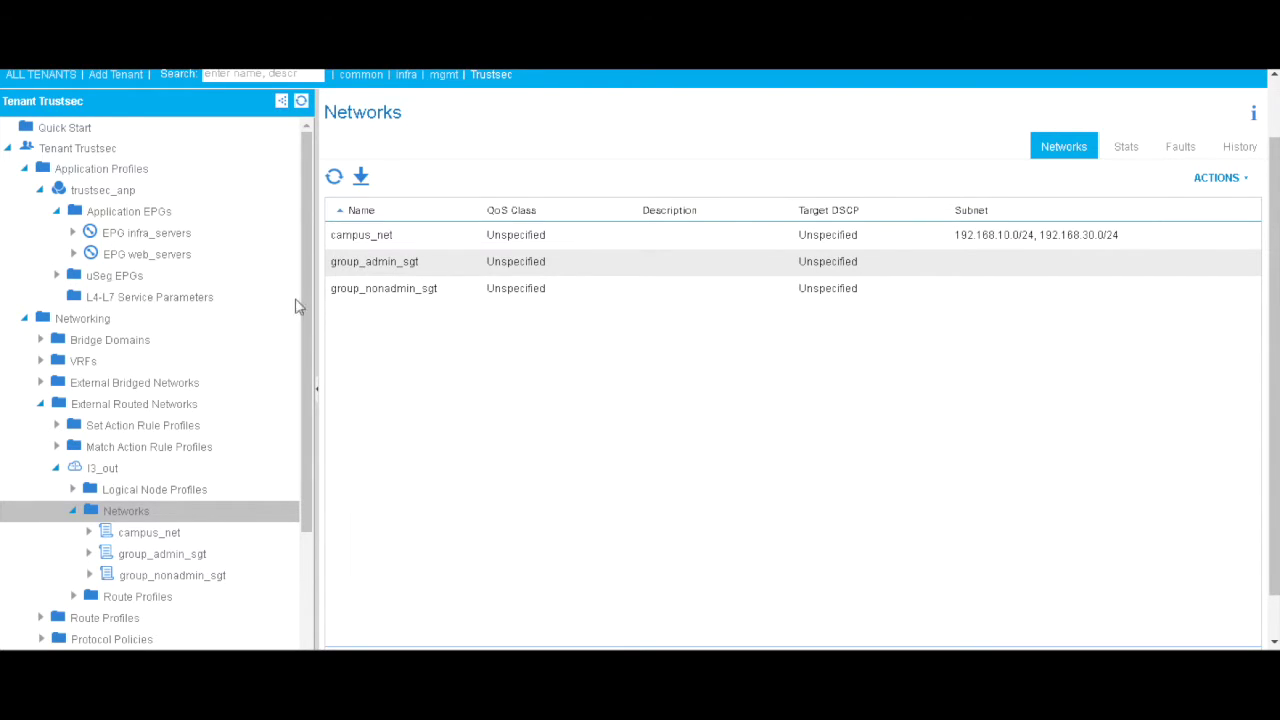
Step: Show the trustsec_anp topology with its infra_servers and web_servers EPGs
click(143, 190)
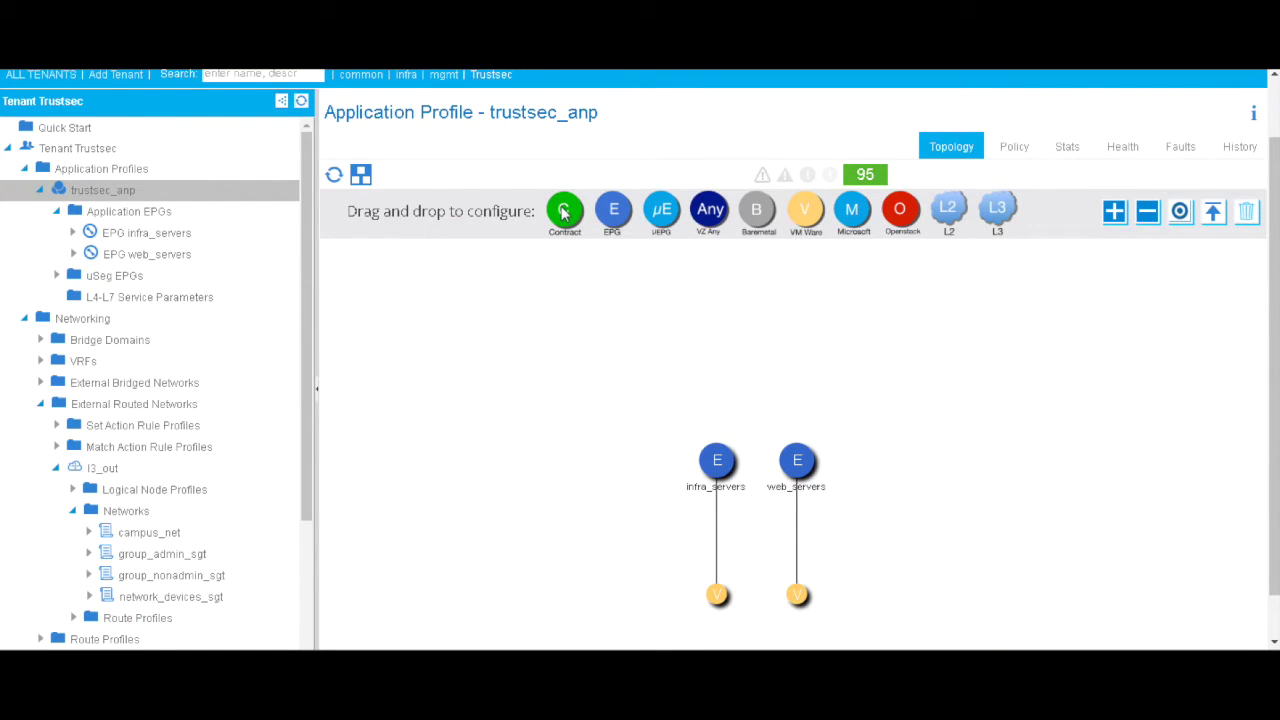
scroll(563, 212, down, 1)
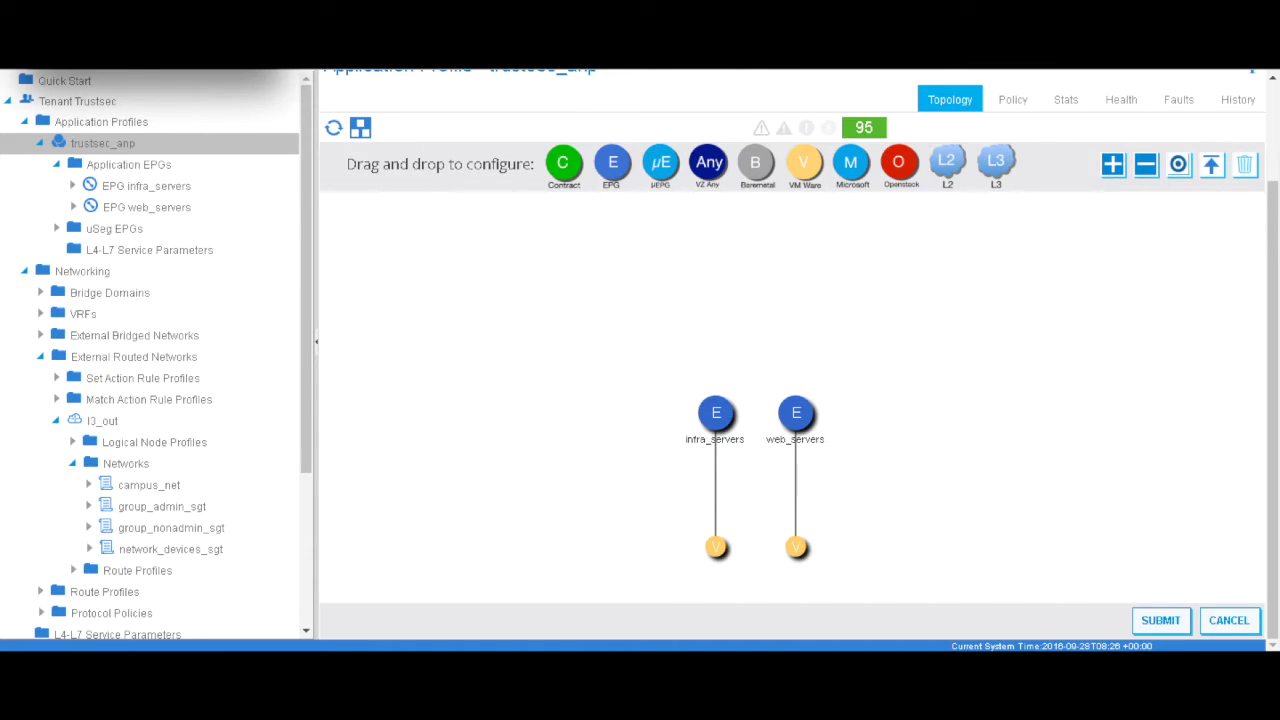
Step: Place the group_admin_sgt external network node on the trustsec_anp topology
drag(1000, 175, 929, 312)
click(748, 362)
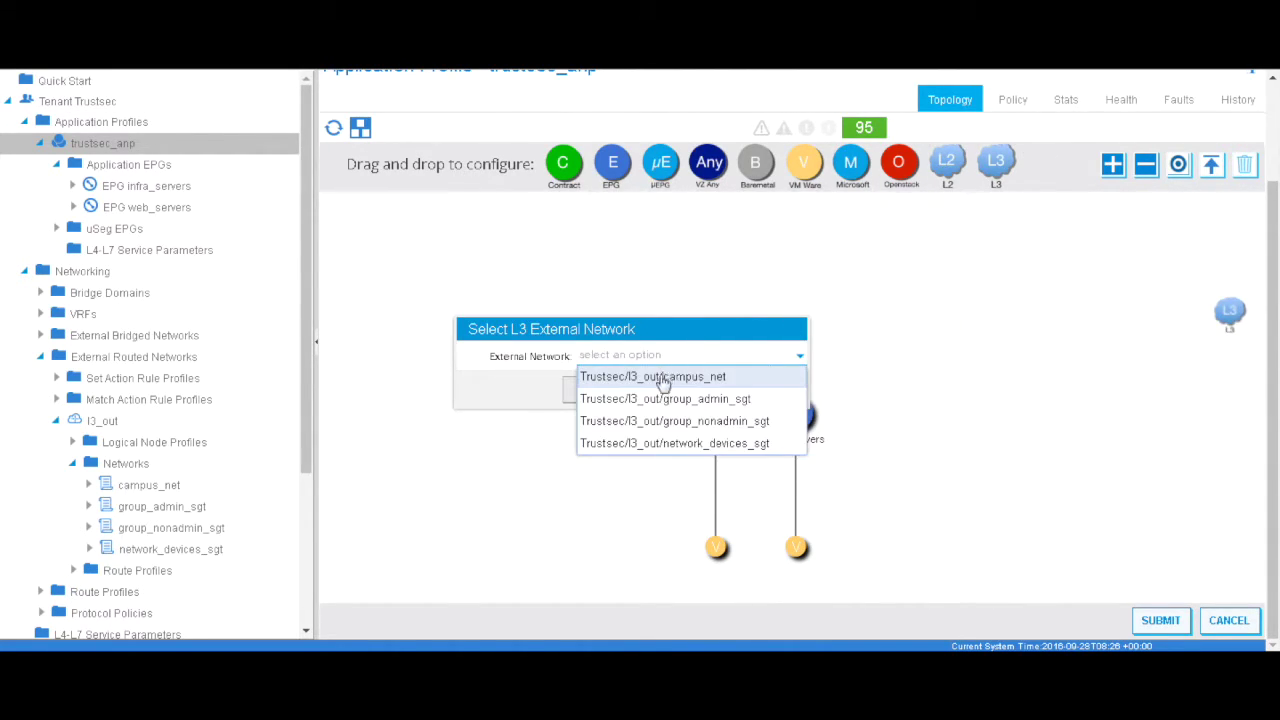
click(672, 399)
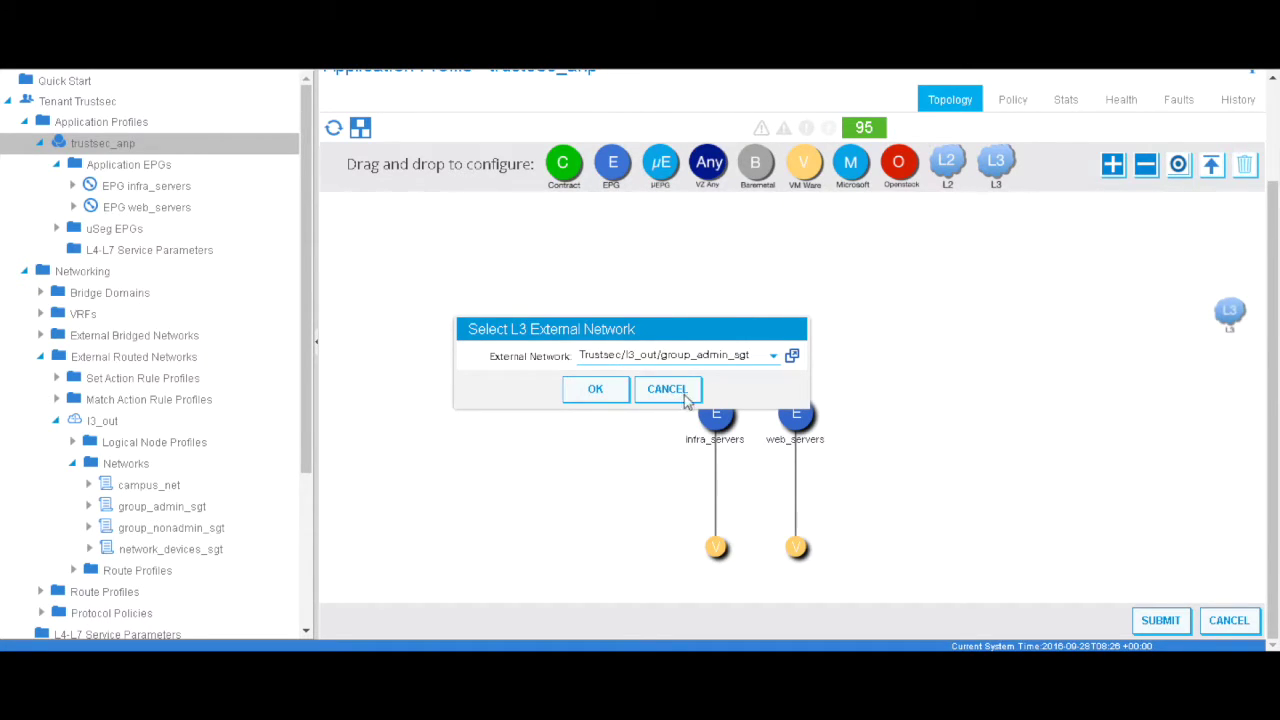
click(595, 389)
drag(1222, 315, 973, 316)
Step: Link infra_servers to group_admin_sgt with the existing Trustsec/permit_all contract
drag(563, 168, 720, 420)
drag(975, 320, 975, 320)
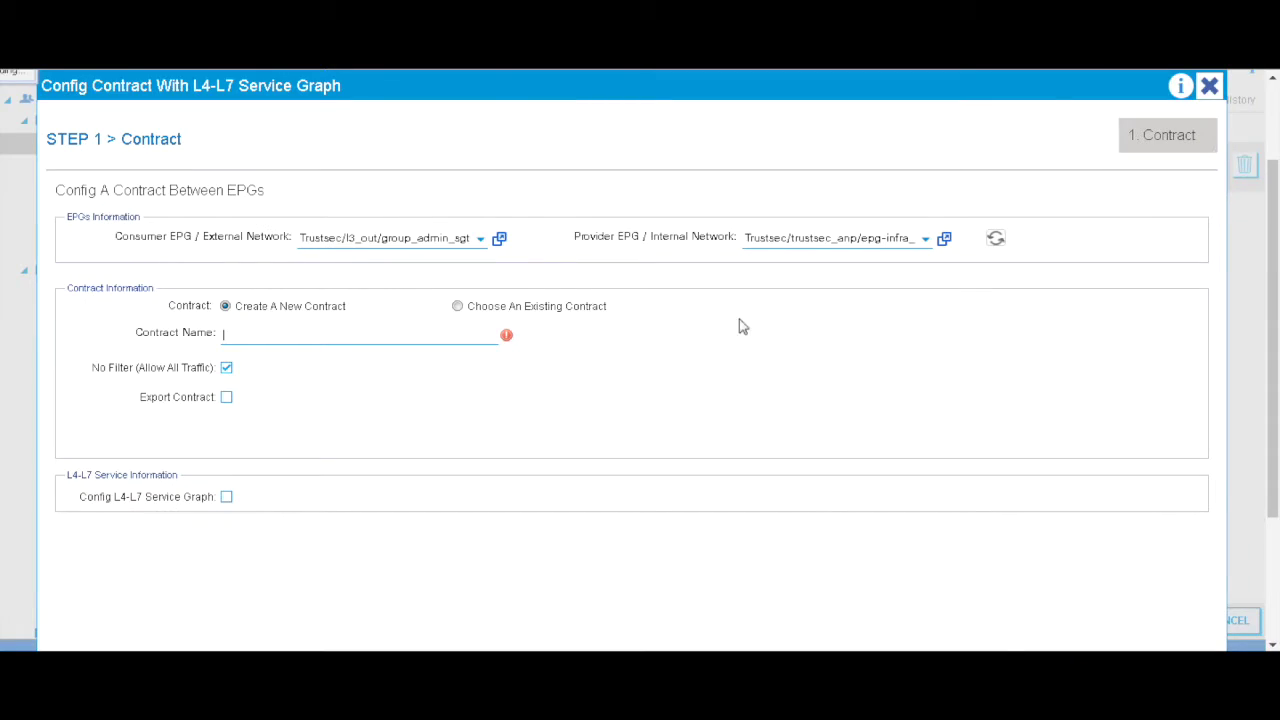
click(457, 306)
click(345, 334)
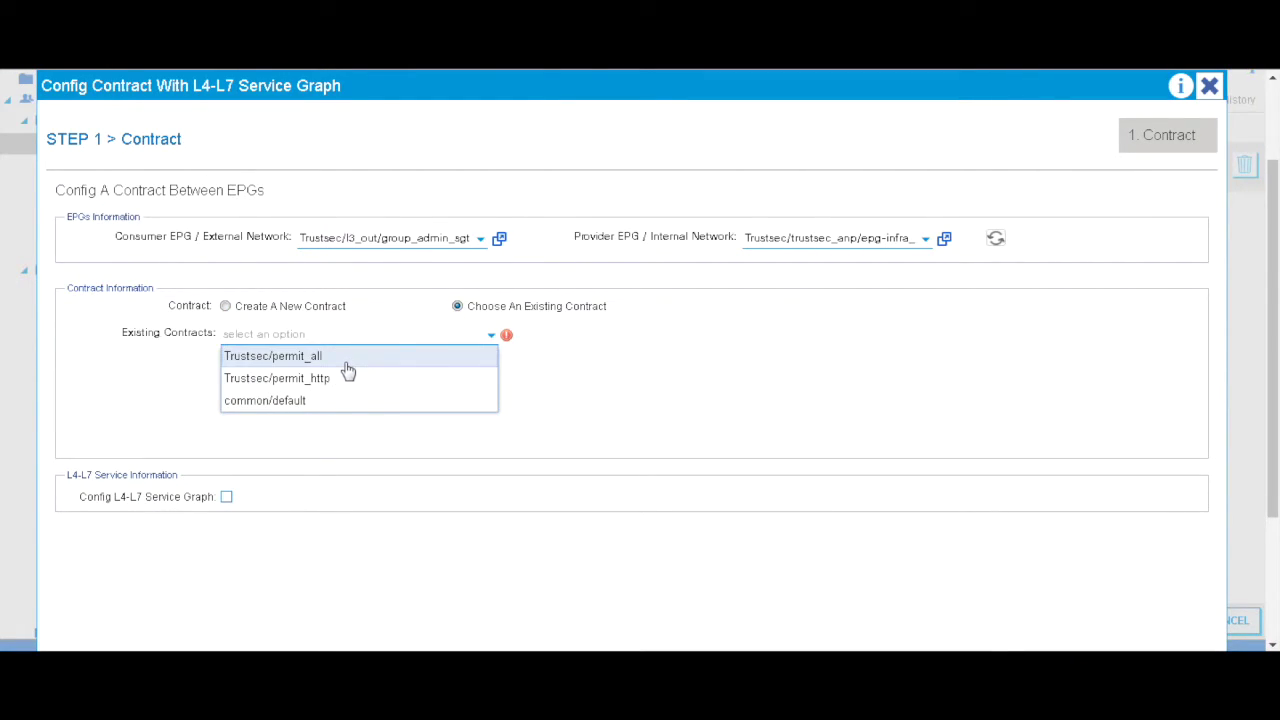
click(350, 360)
drag(1268, 510, 1268, 632)
click(1103, 624)
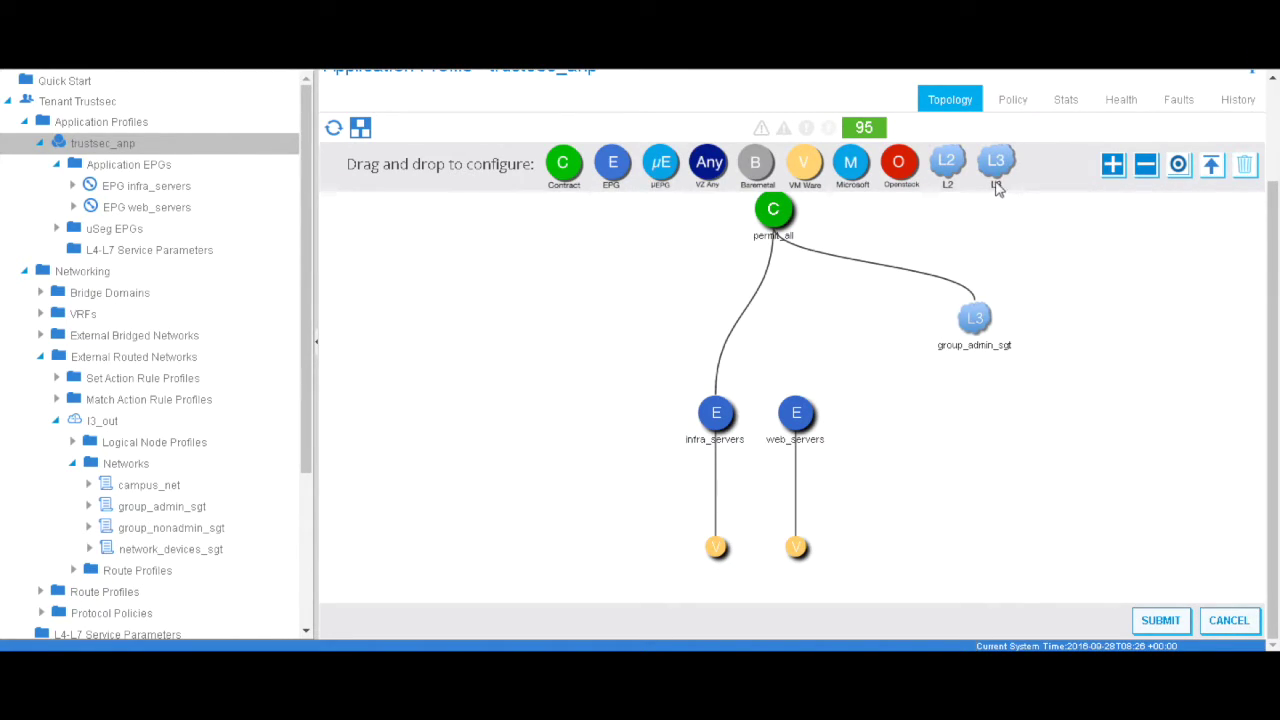
Step: Place the group_nonadmin_sgt external network node on the topology
drag(998, 168, 855, 338)
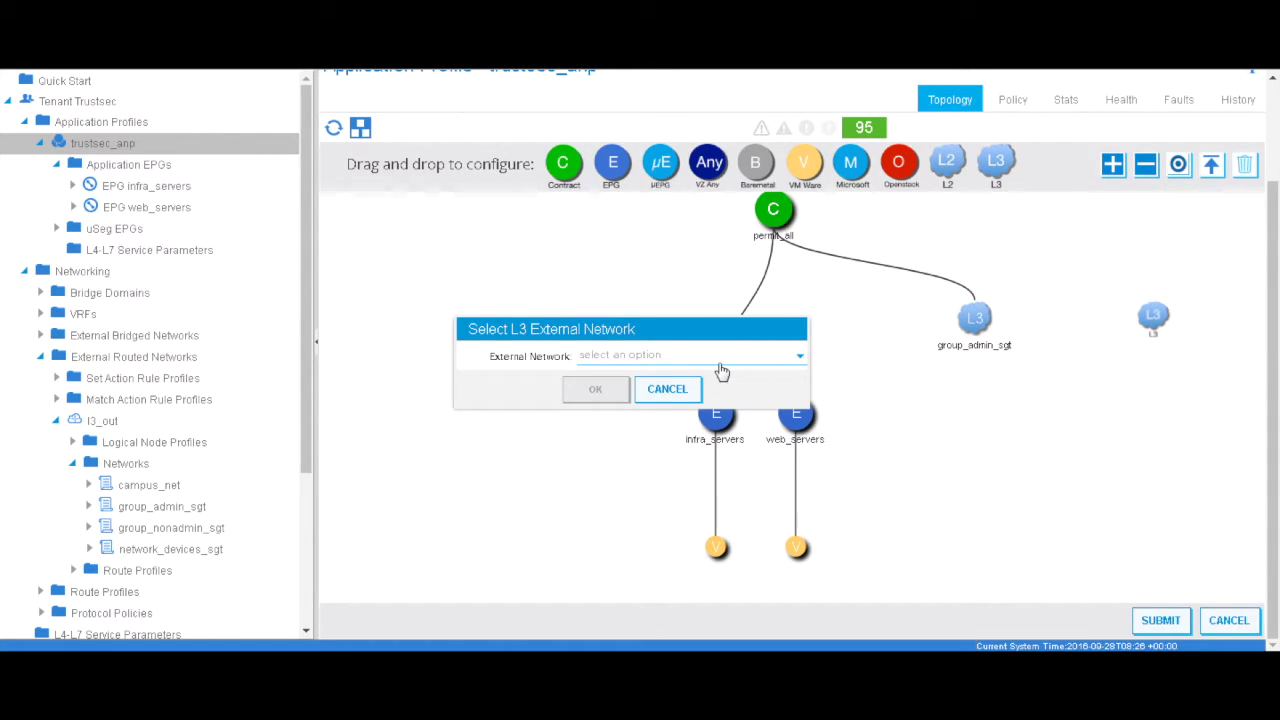
click(722, 372)
click(687, 424)
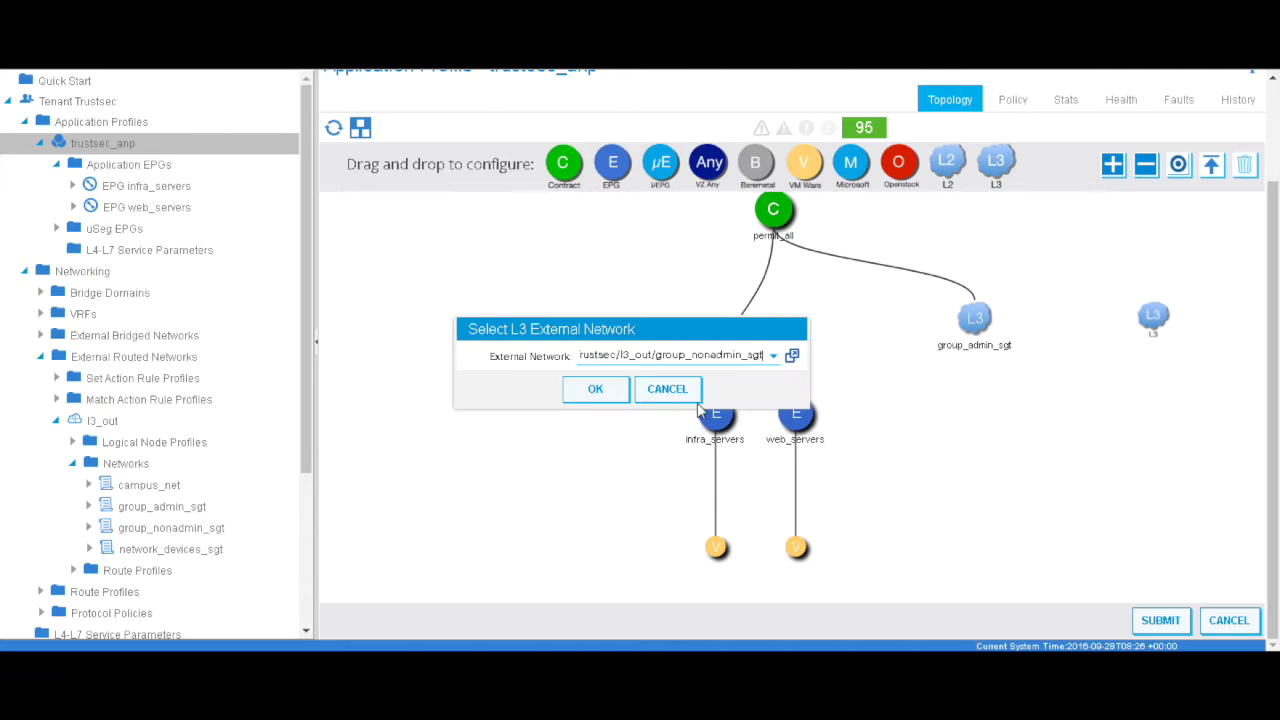
click(598, 390)
Step: Link infra_servers to group_nonadmin_sgt via existing permit_http contract and submit the topology
drag(563, 172, 1150, 332)
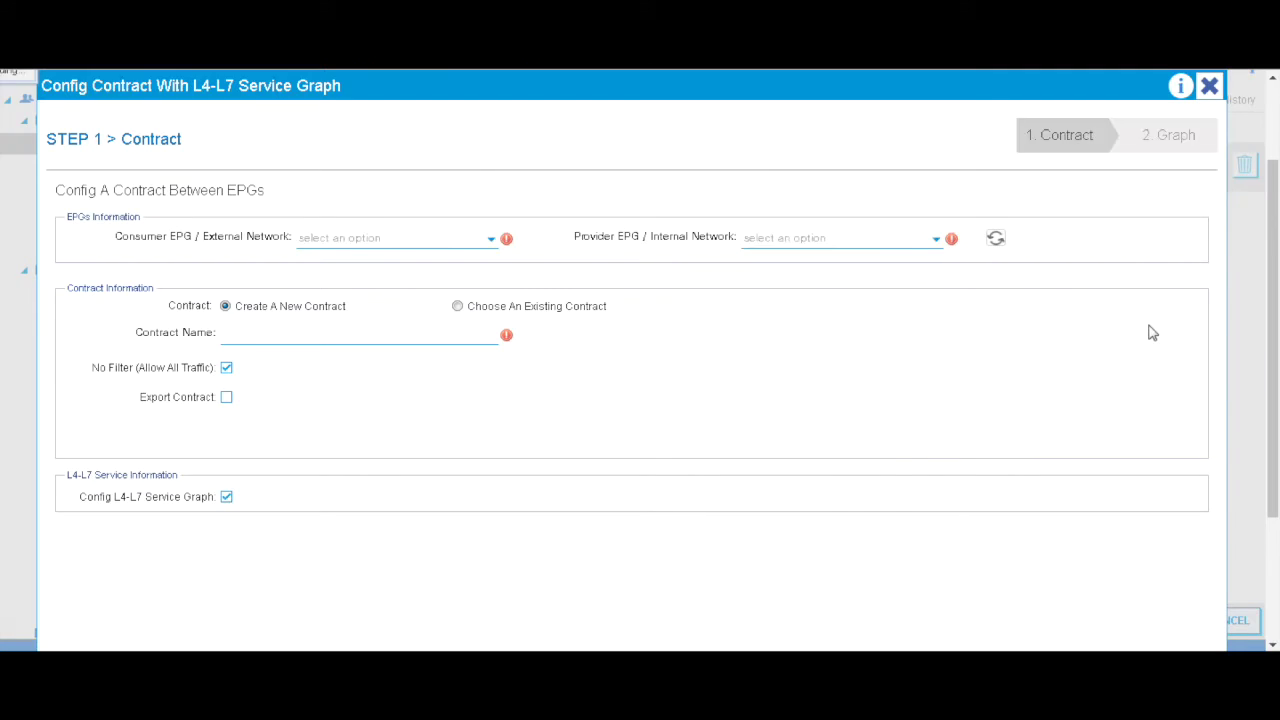
click(457, 307)
click(466, 336)
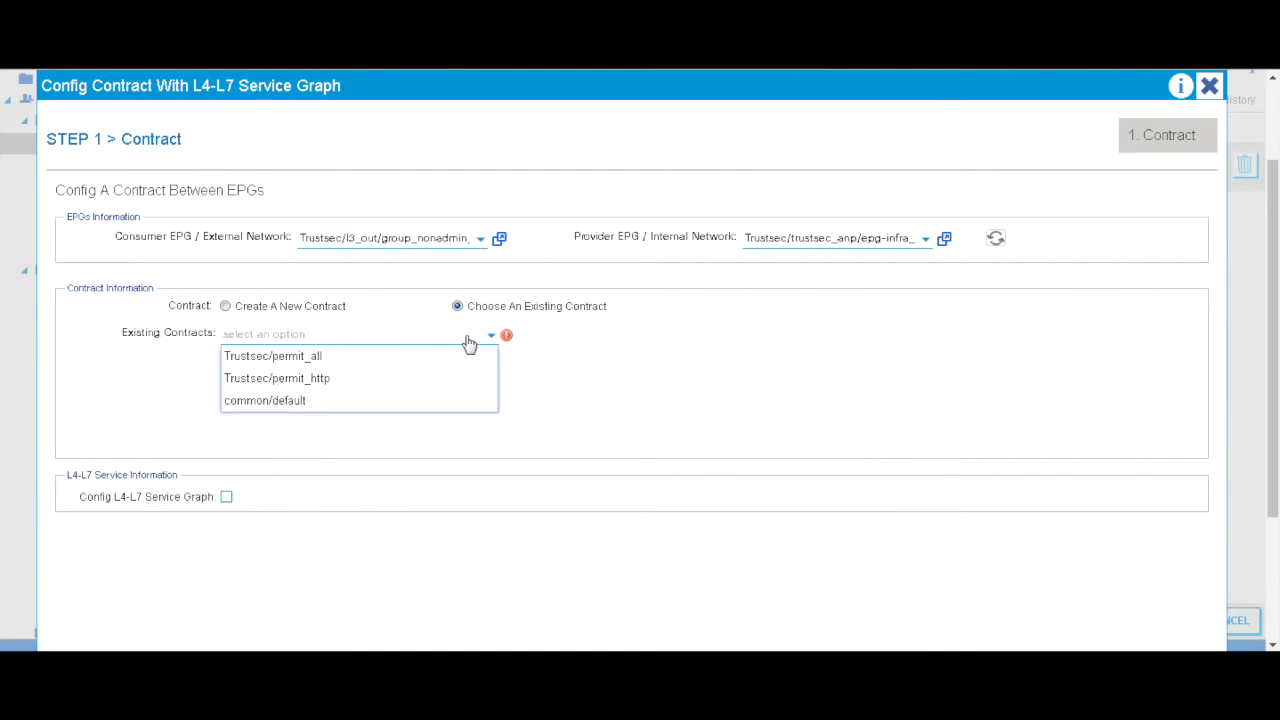
click(332, 382)
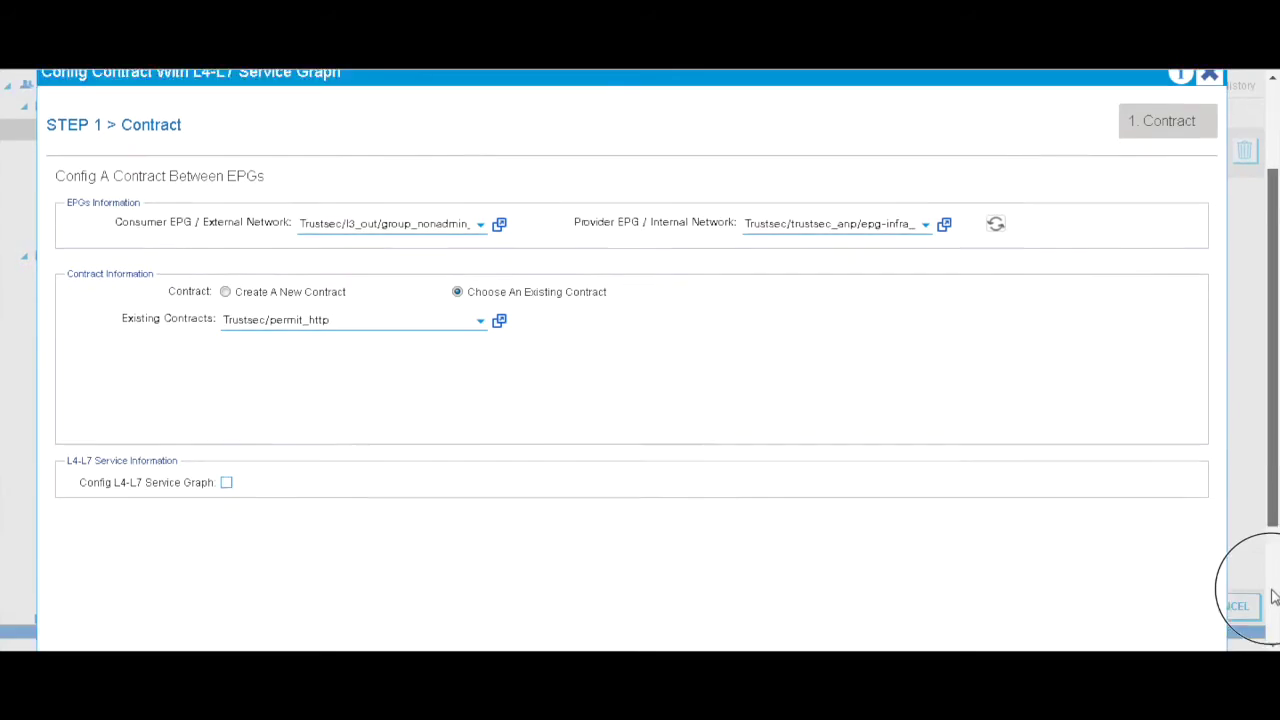
scroll(1250, 586, down, 3)
click(1106, 631)
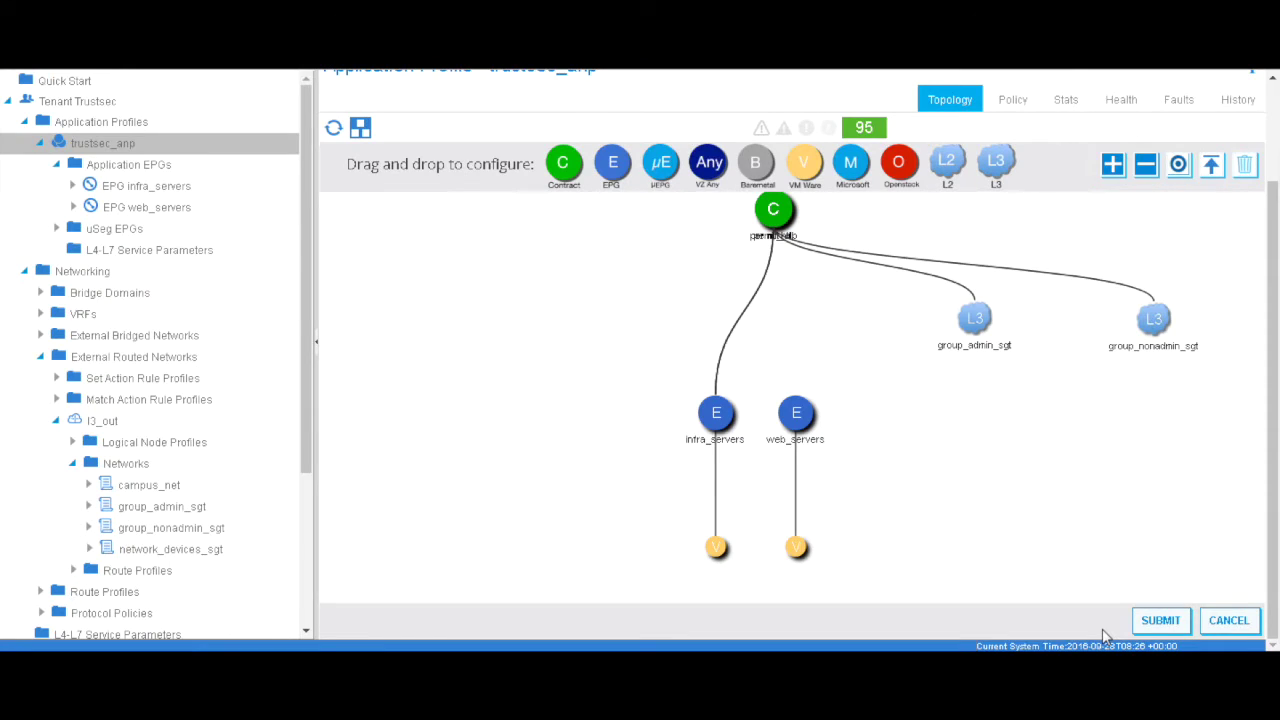
click(1158, 622)
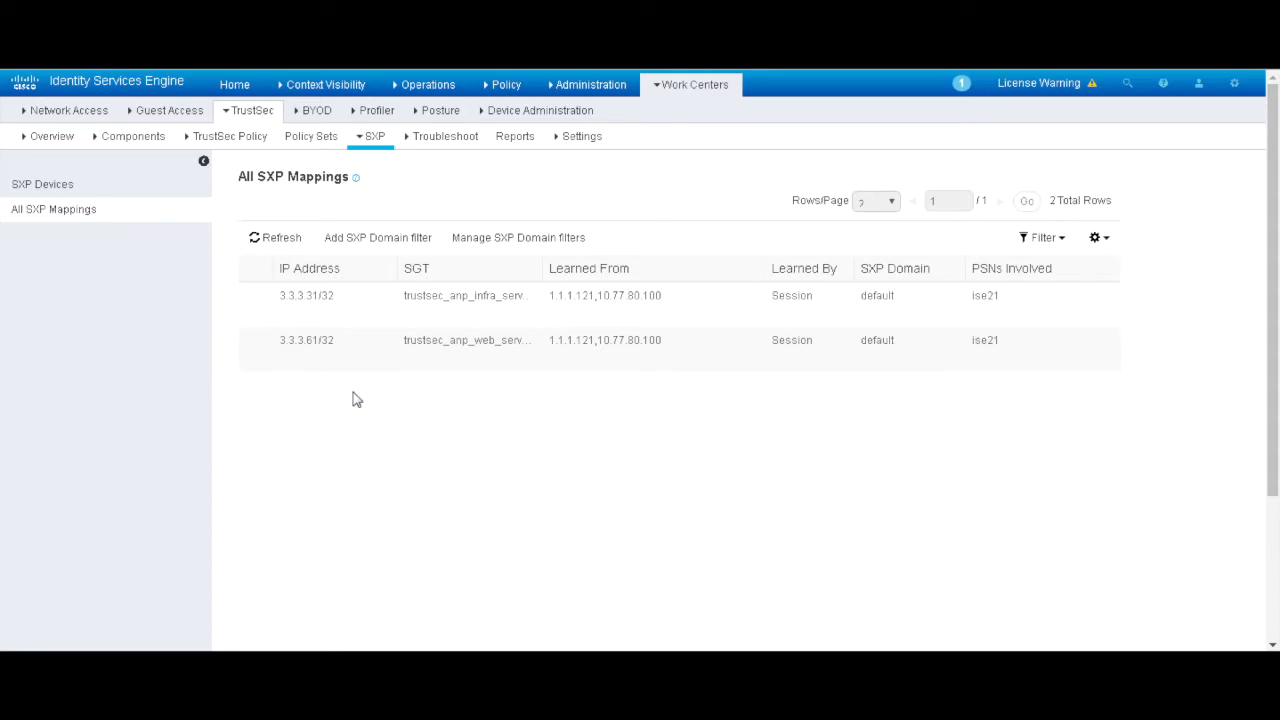
Step: Check the ISE SXP mappings for 3.3.3.31 and 3.3.3.61, then return to APIC's l3_out Networks list
mouse_move(600, 86)
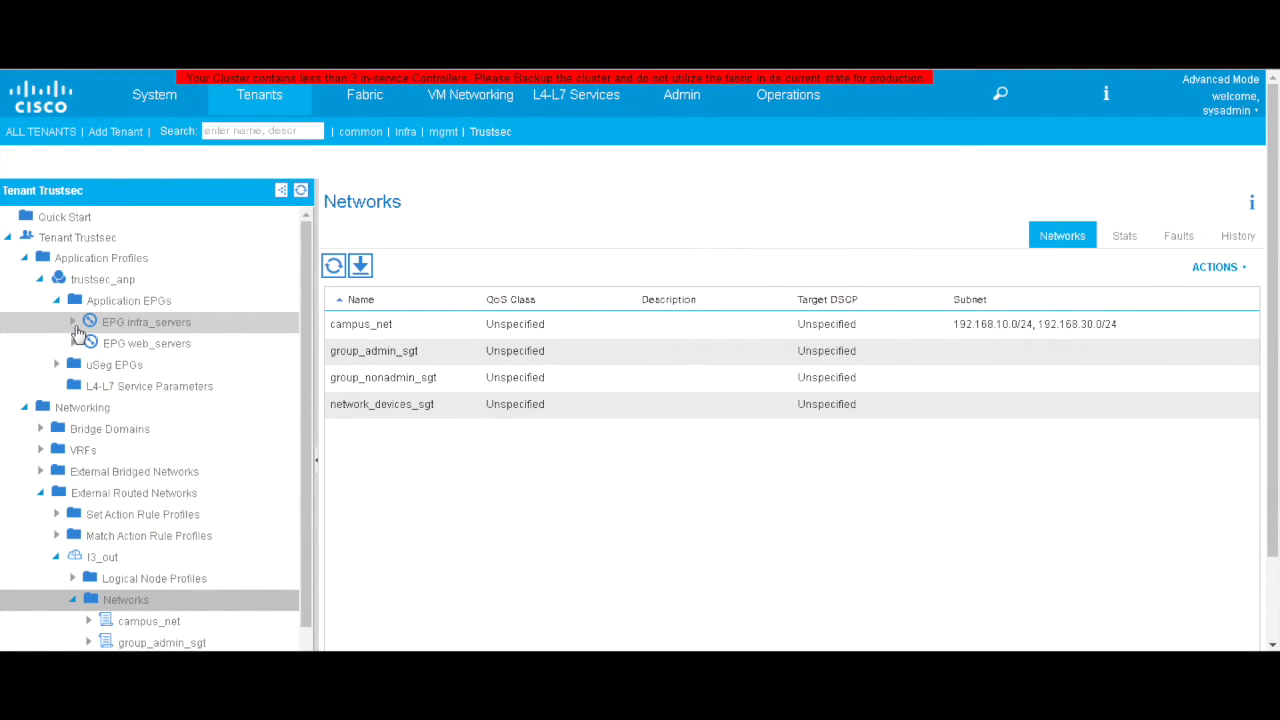
Step: View the operational endpoints of infra_servers, then web_servers' client endpoints showing 3.3.3.61 on vlan-502
click(113, 333)
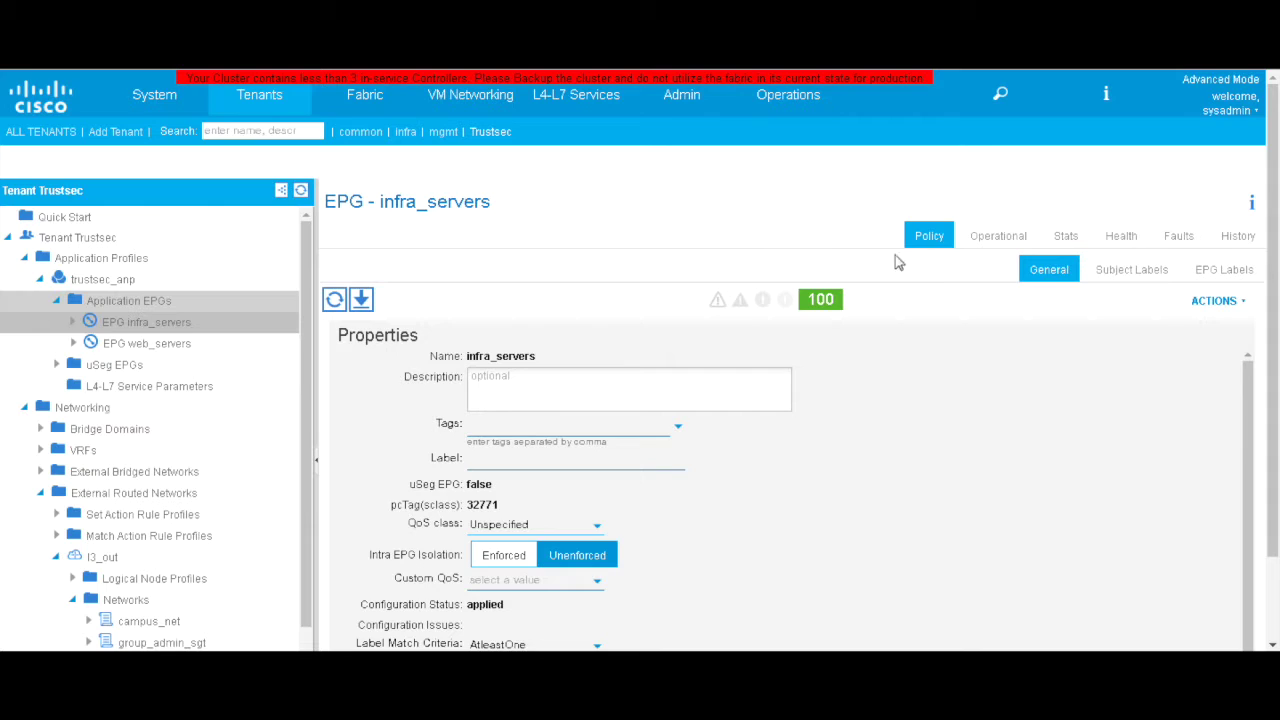
click(995, 237)
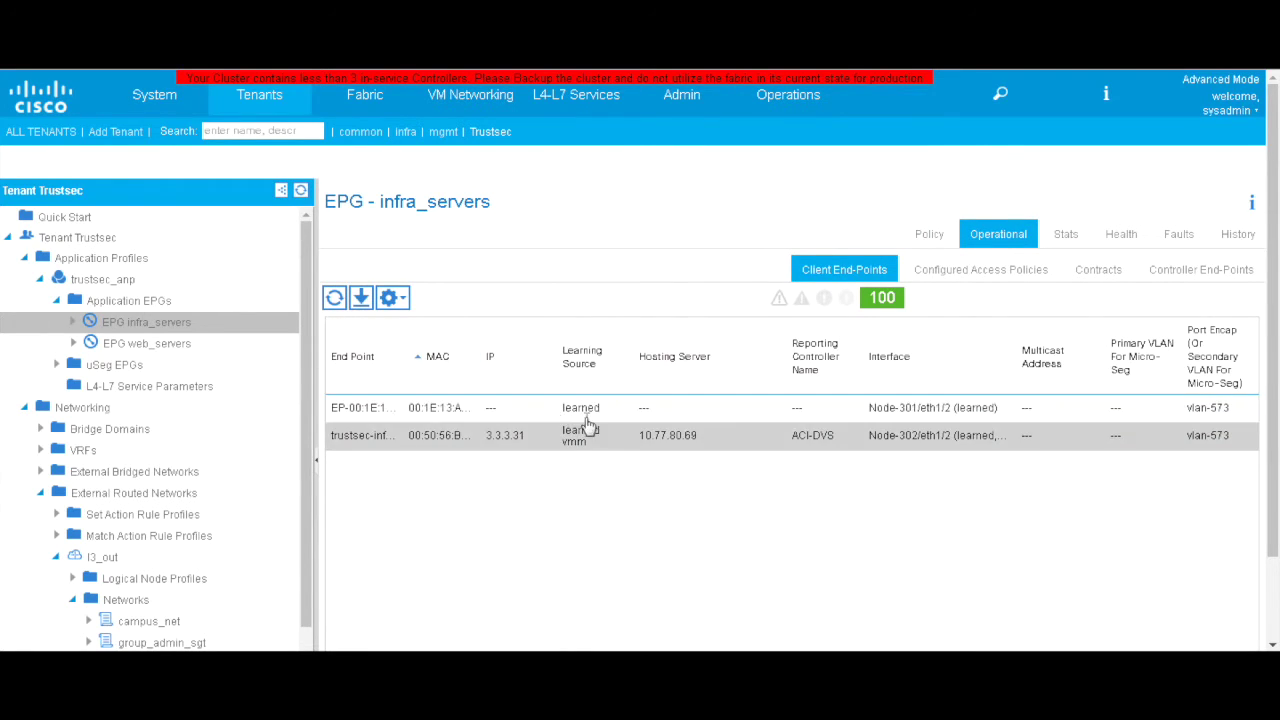
click(175, 345)
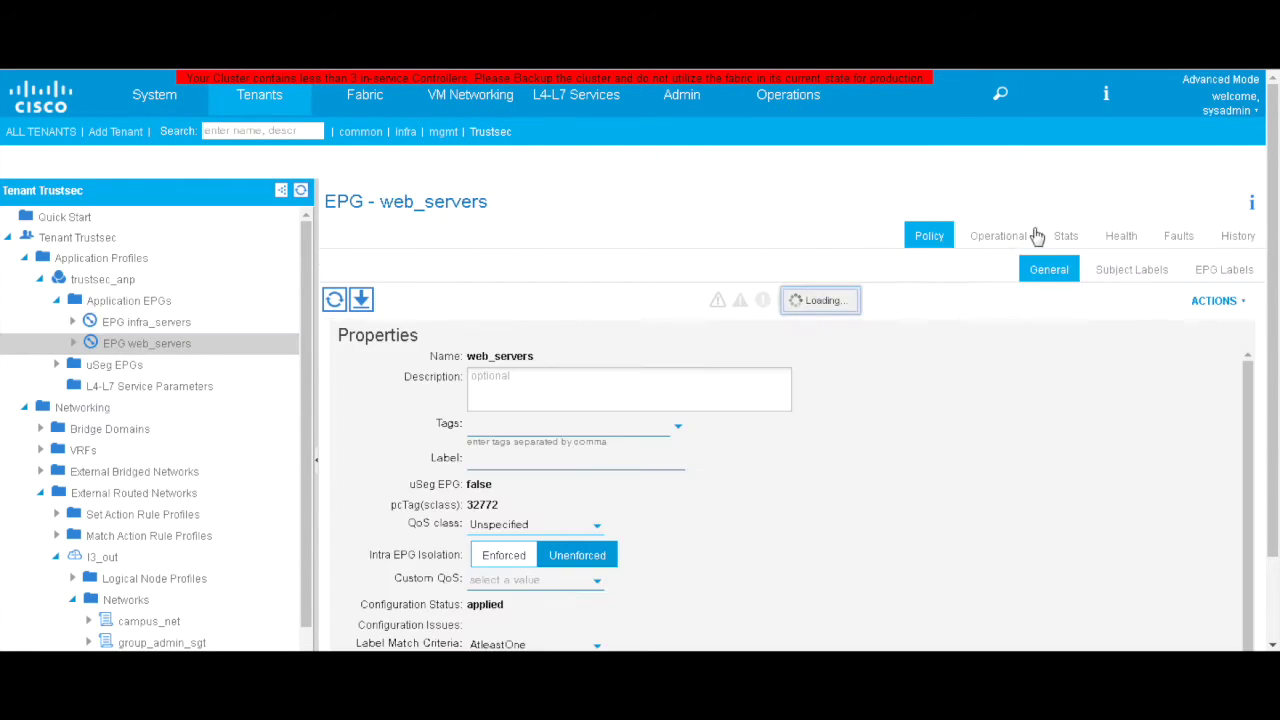
click(985, 237)
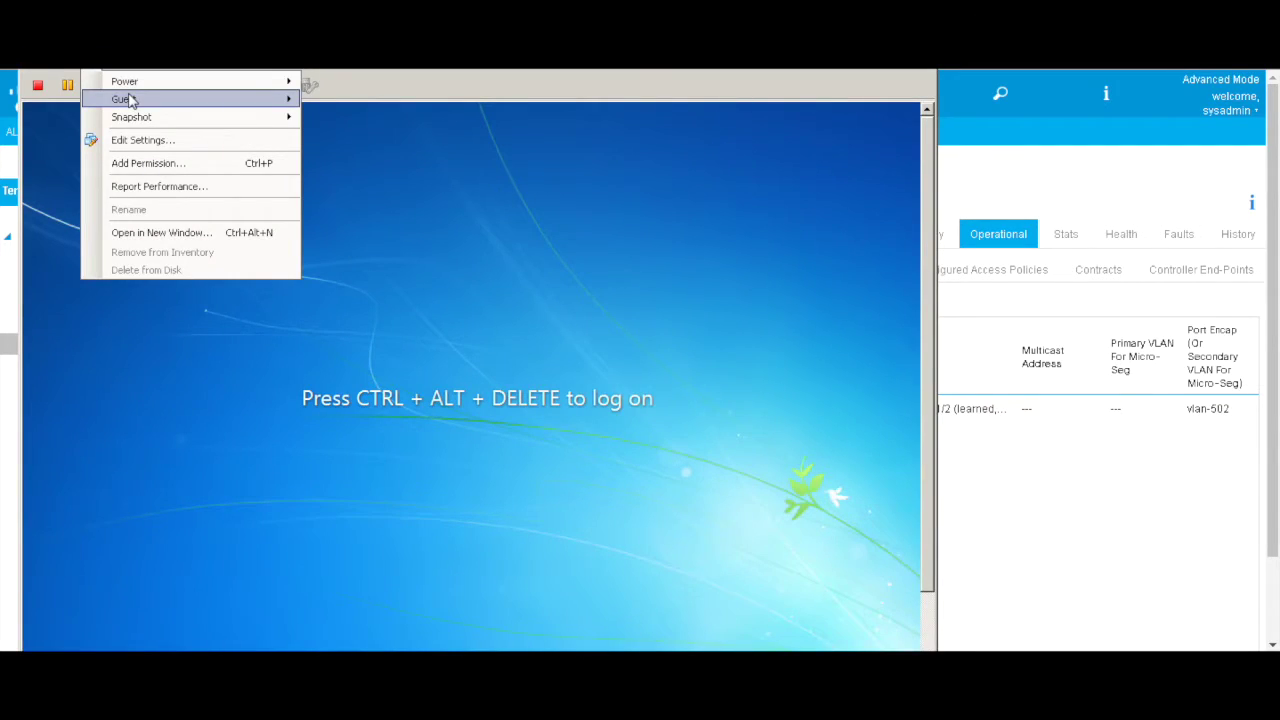
Step: Send Ctrl+Alt+Del to the Windows 7 VM and choose Switch User > Other User
mouse_move(126, 98)
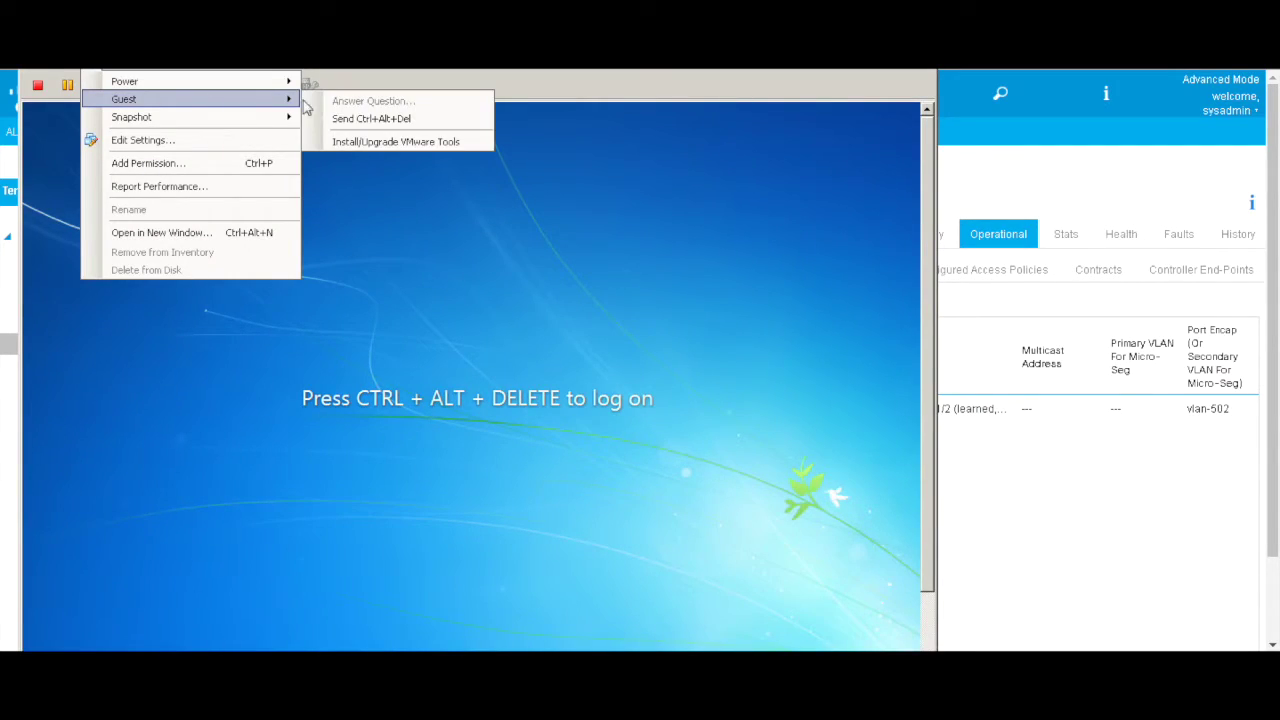
click(385, 121)
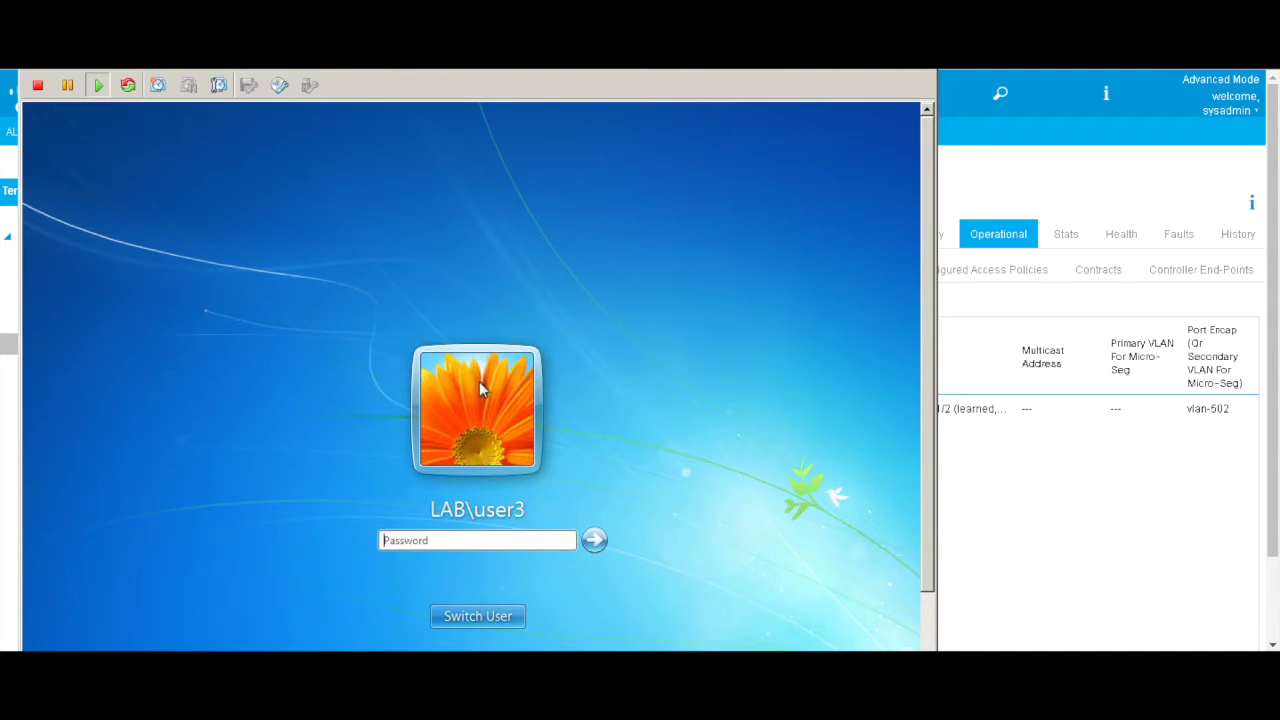
click(478, 616)
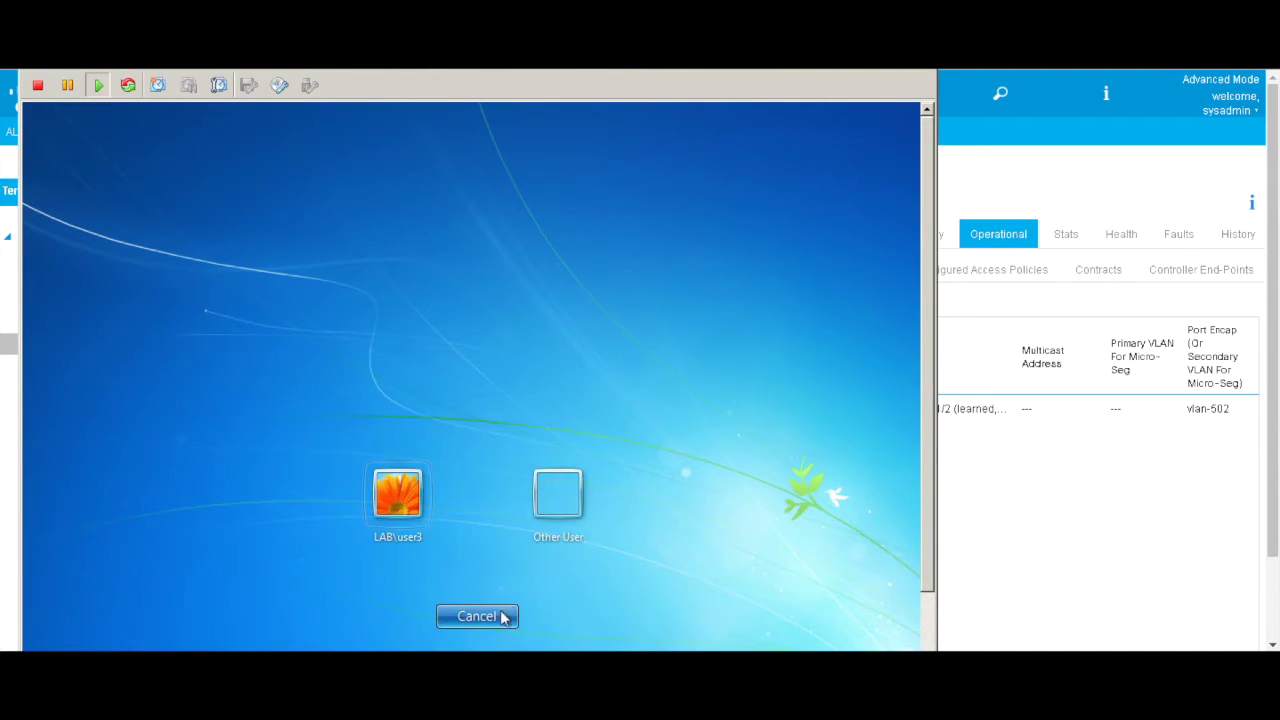
click(563, 505)
Step: Log on as a different domain user with its password, then close the VM console
click(477, 487)
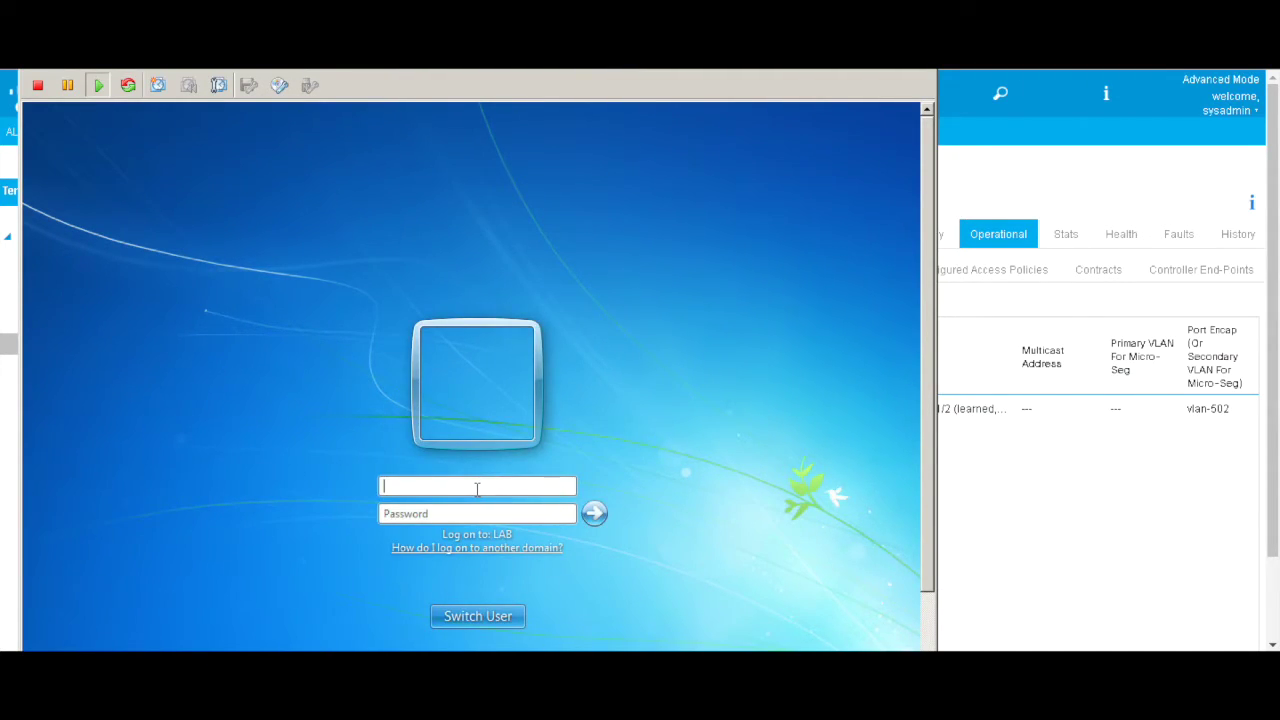
text(user1)
key(Tab)
text(••)
key(Return)
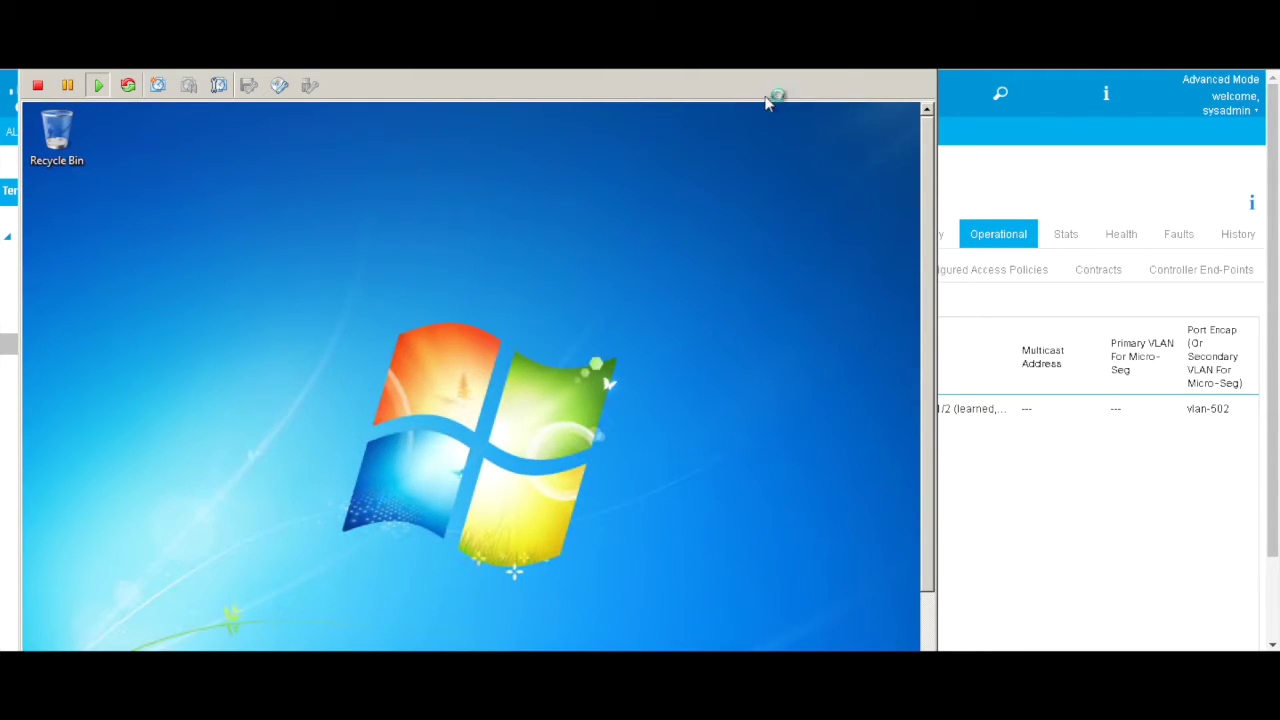
drag(936, 94, 923, 94)
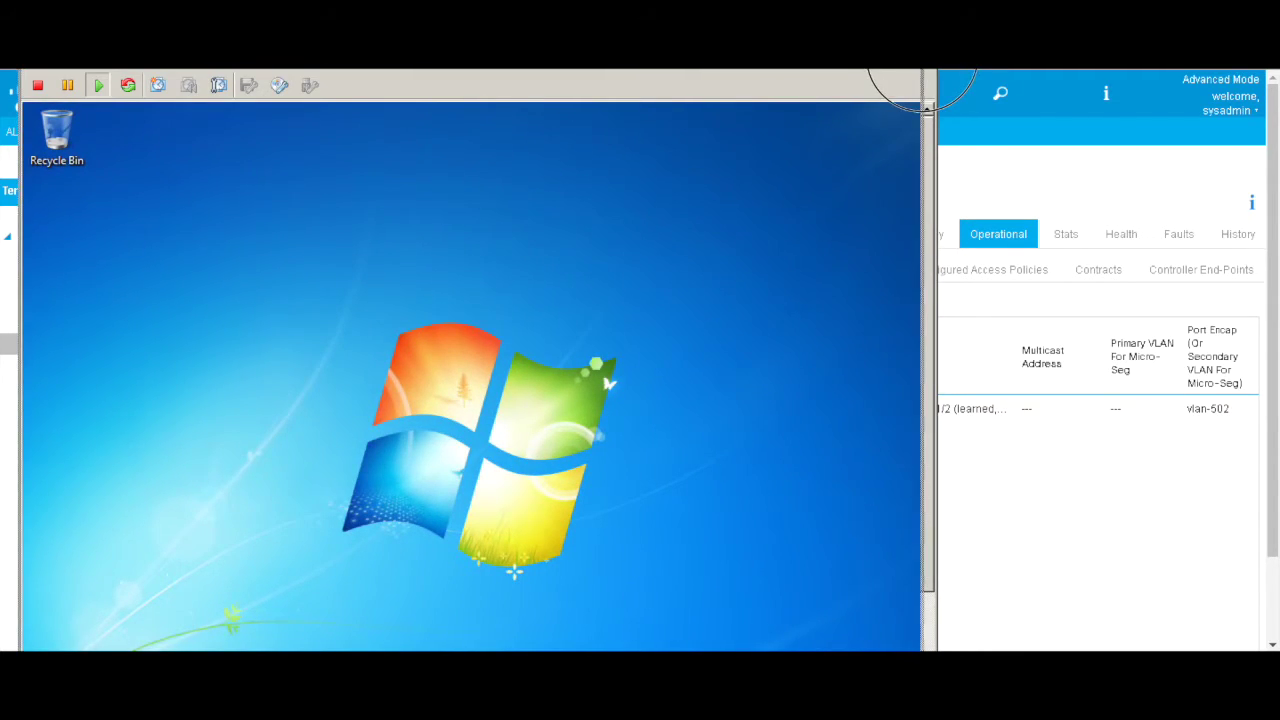
click(1010, 168)
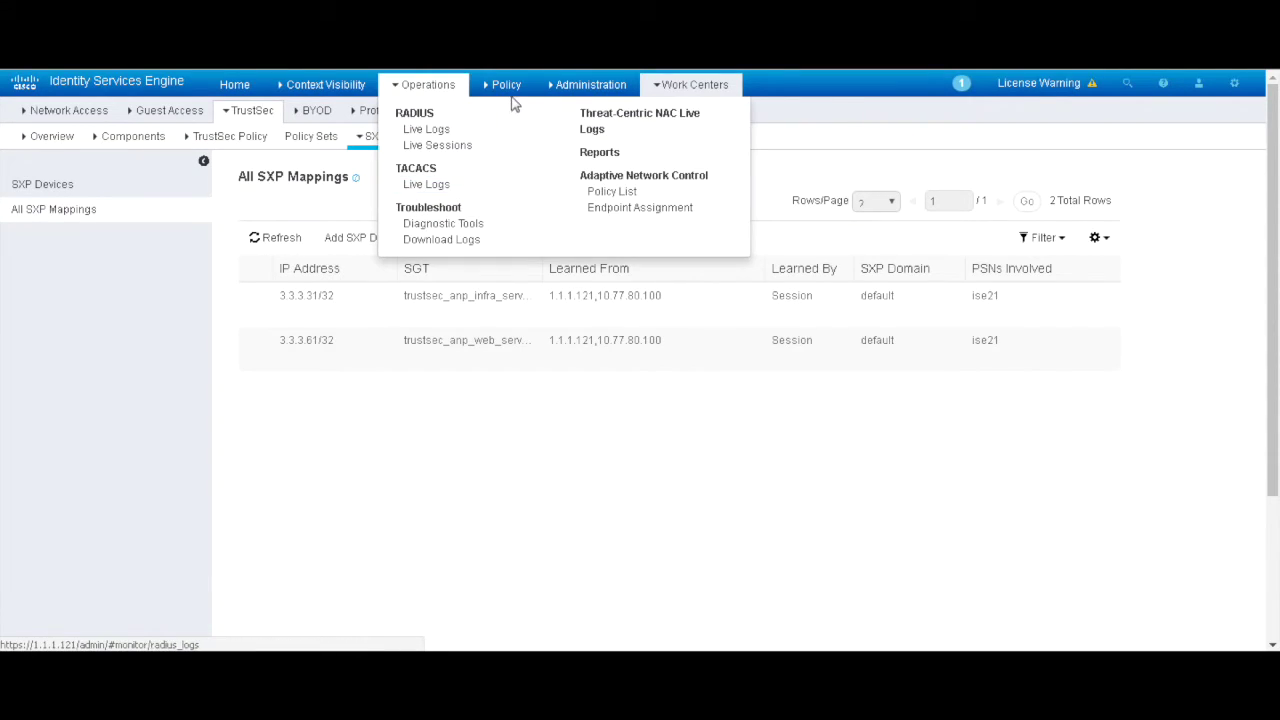
Step: Open ISE RADIUS Live Logs showing the admin user authorized as group_admin, then bring the VM console forward
mouse_move(328, 108)
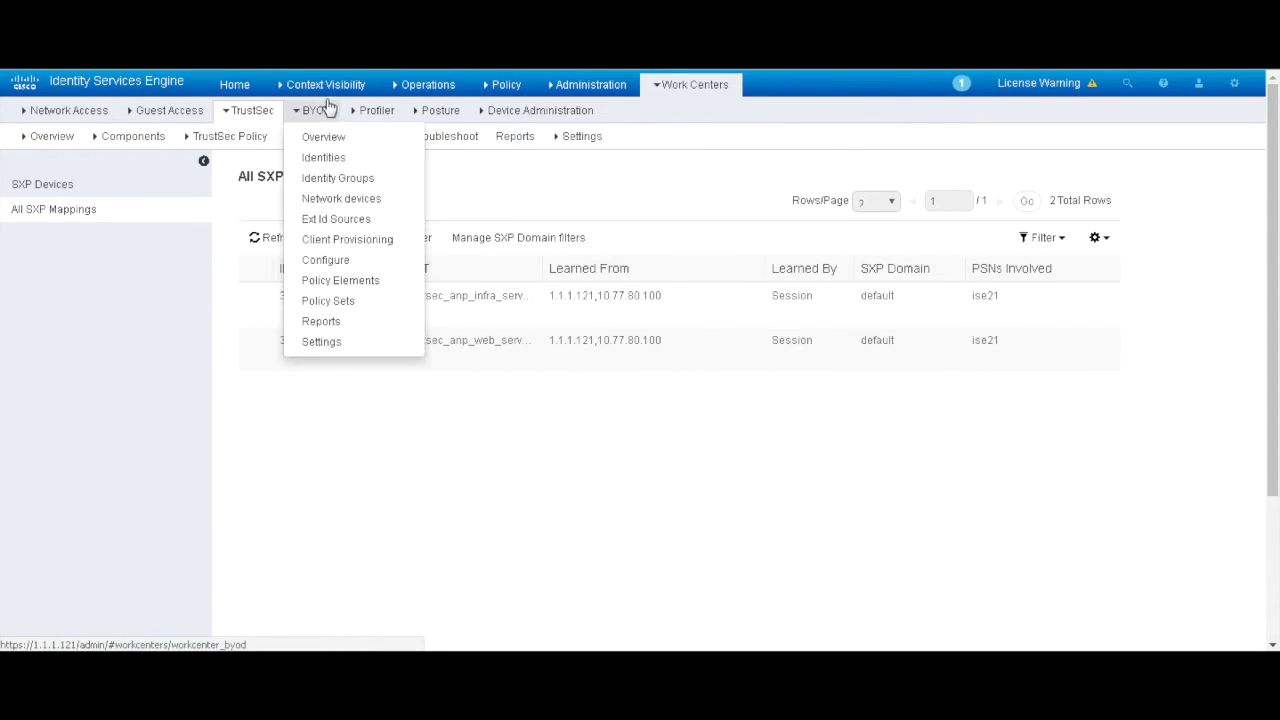
mouse_move(425, 84)
click(425, 126)
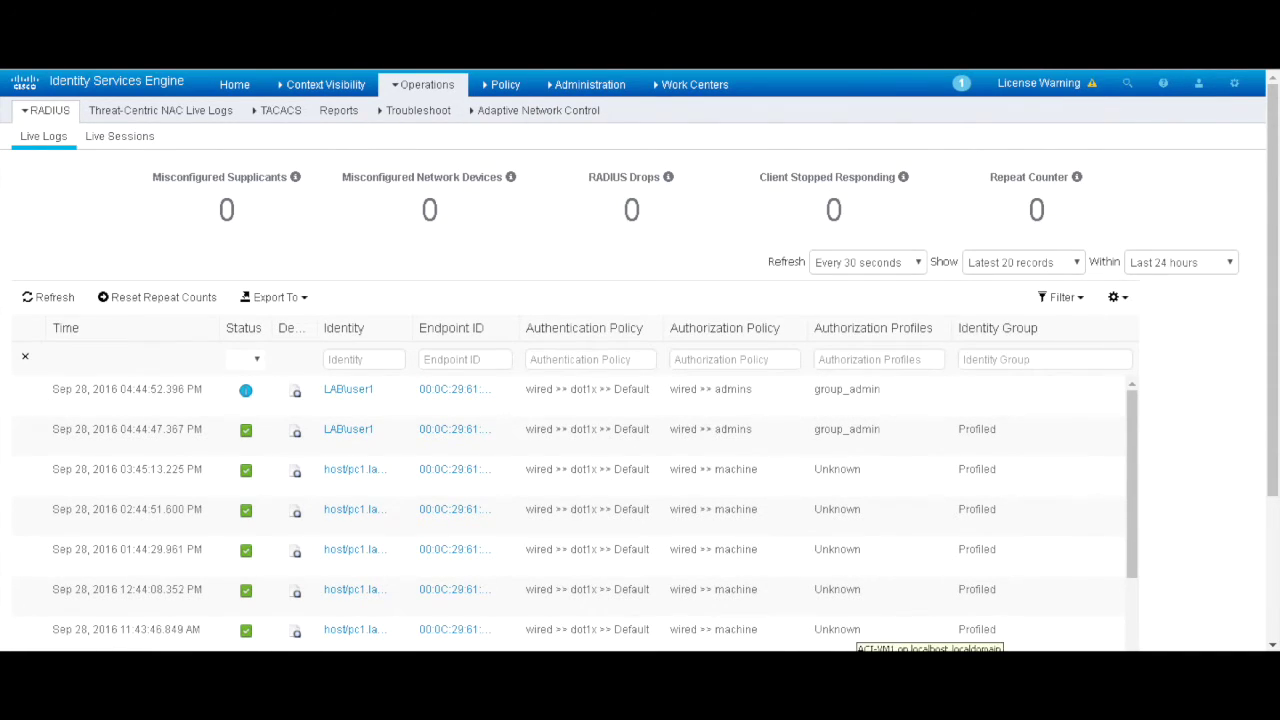
click(930, 650)
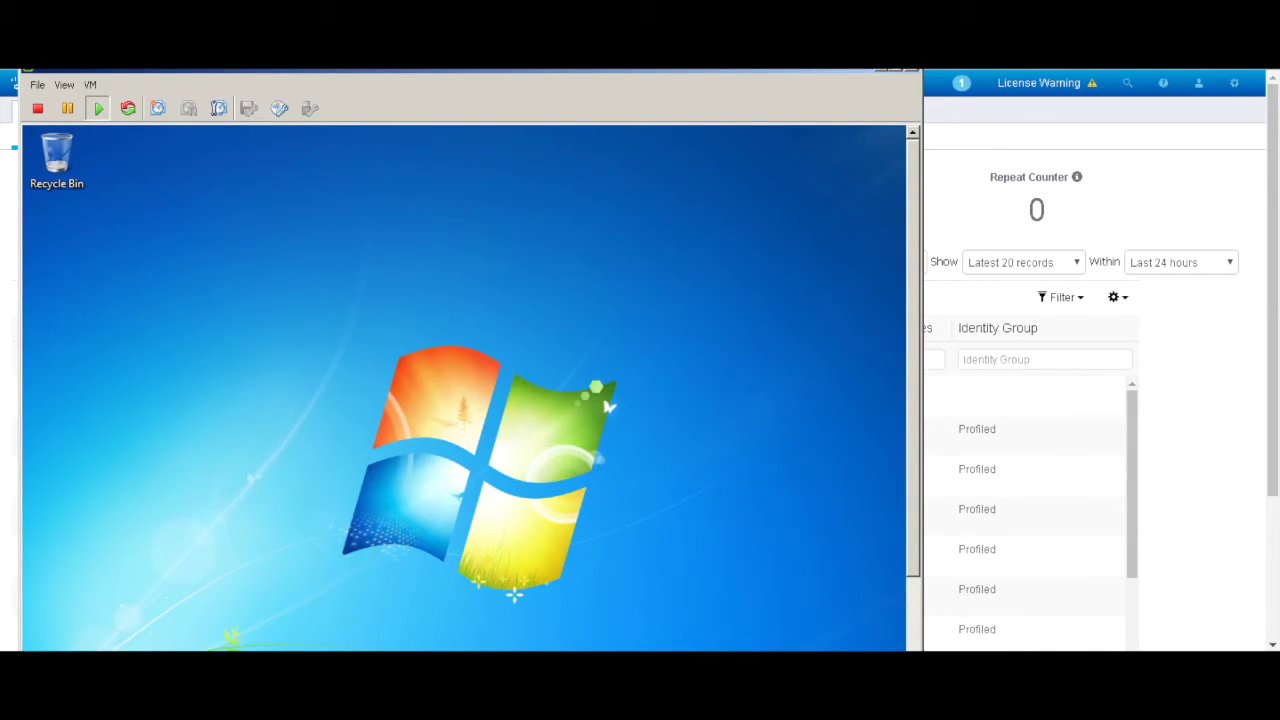
Step: Move the VM console aside and show APIC l3_out Networks with group_admin_sgt at 192.168.30.27/32
click(890, 72)
drag(777, 130, 875, 70)
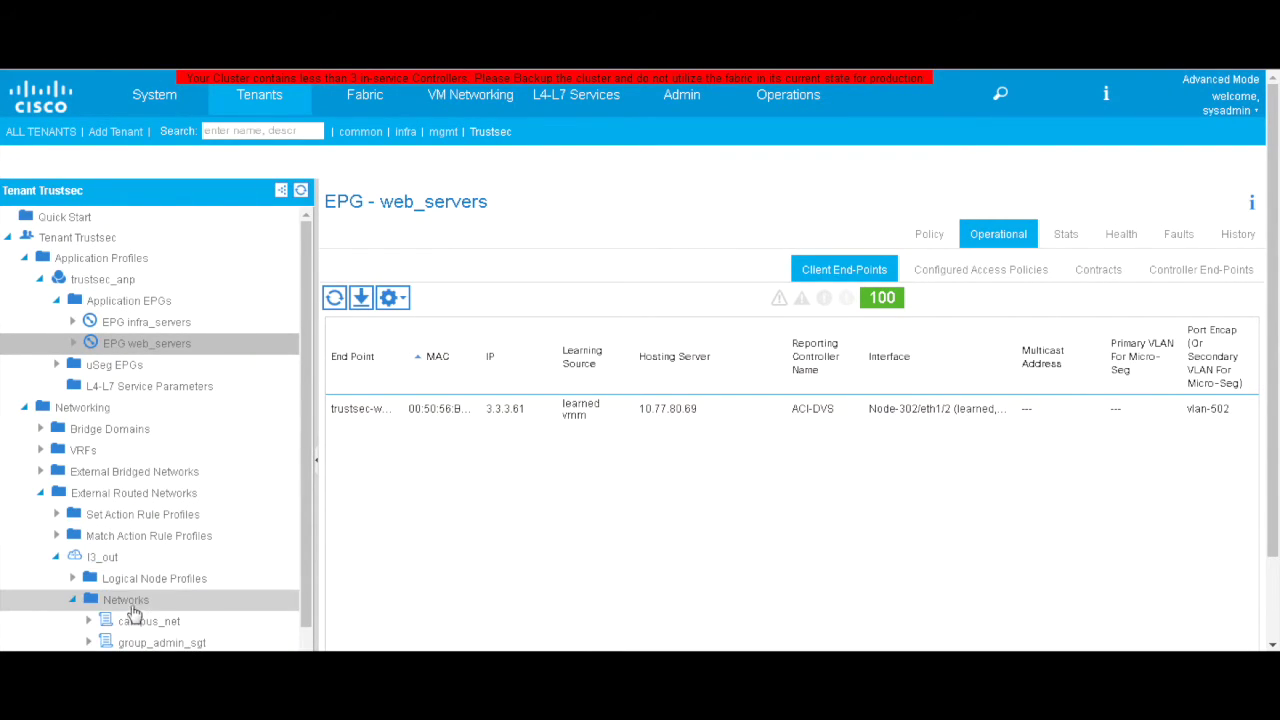
click(203, 598)
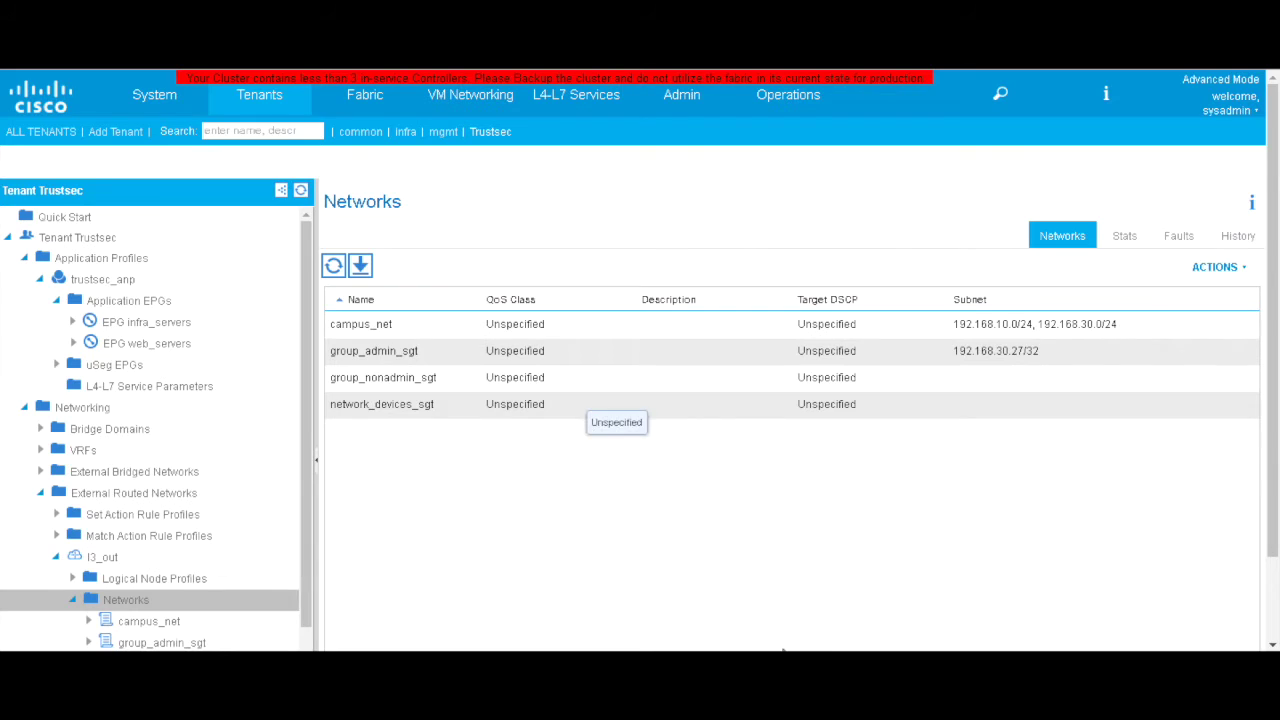
key(alt+Tab)
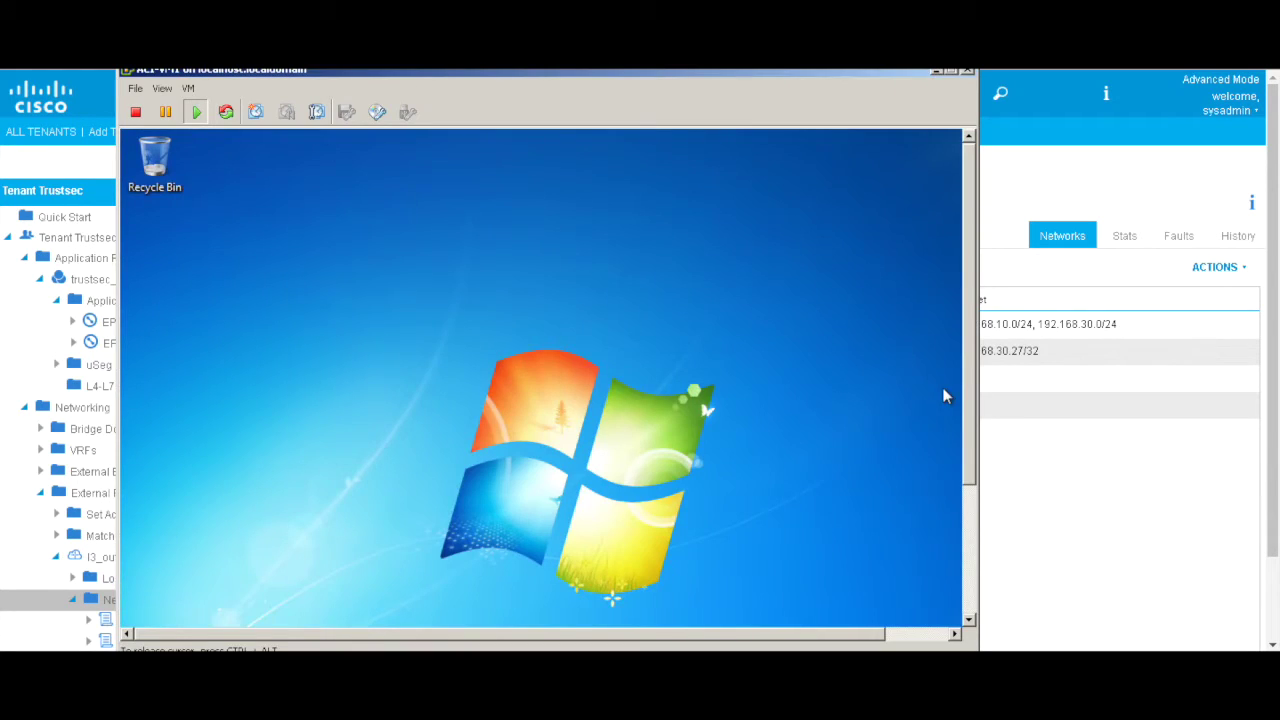
Step: Launch a command prompt in the Windows 7 VM by searching for cmd
drag(971, 371, 982, 560)
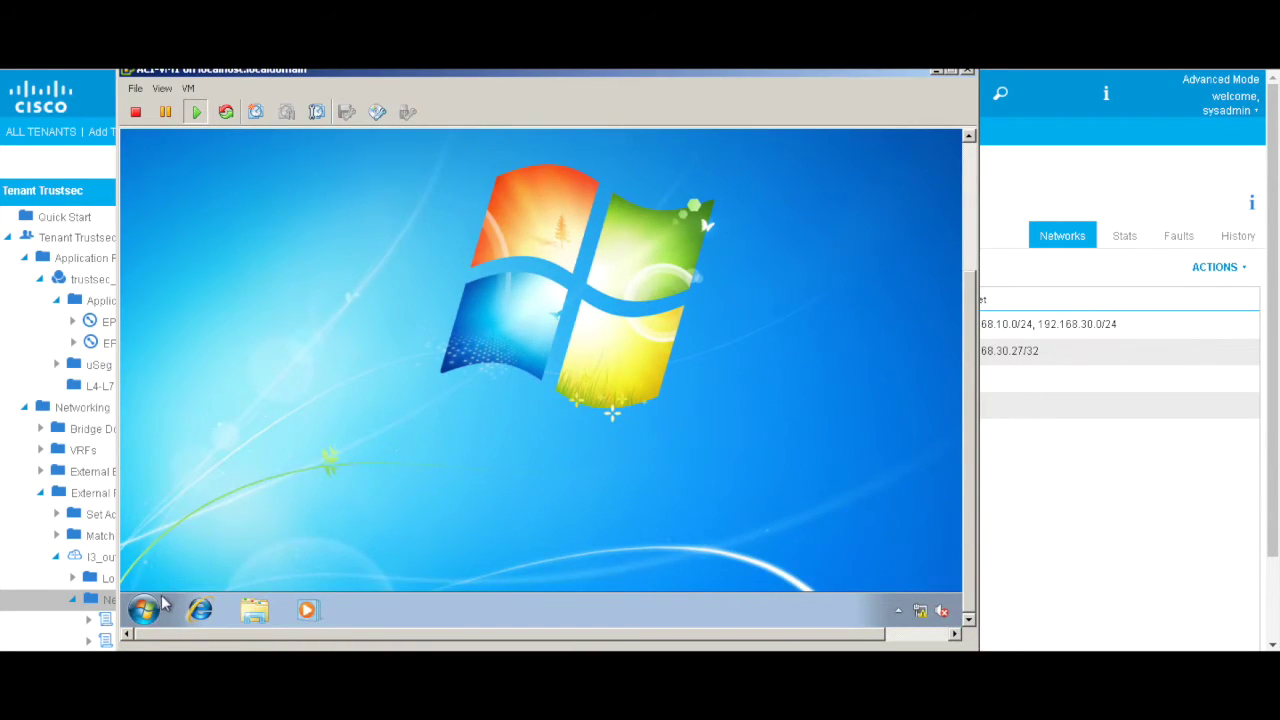
click(143, 609)
click(235, 564)
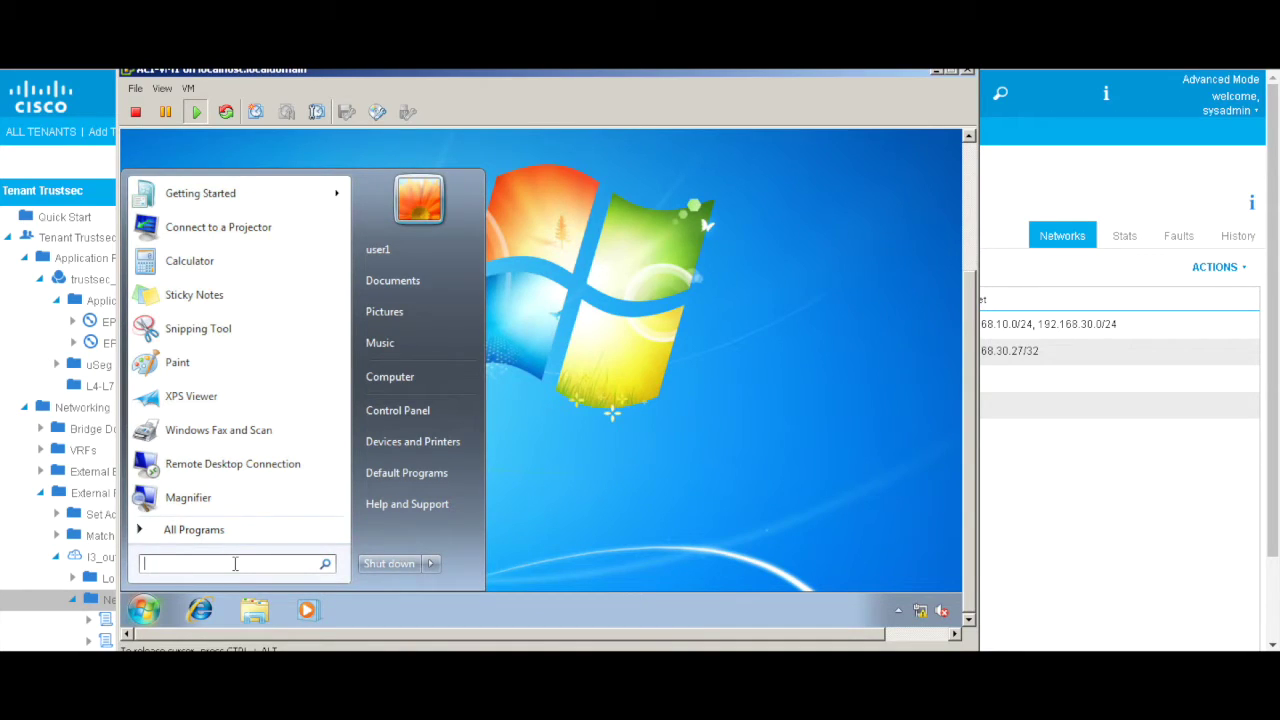
text(cmd)
key(Return)
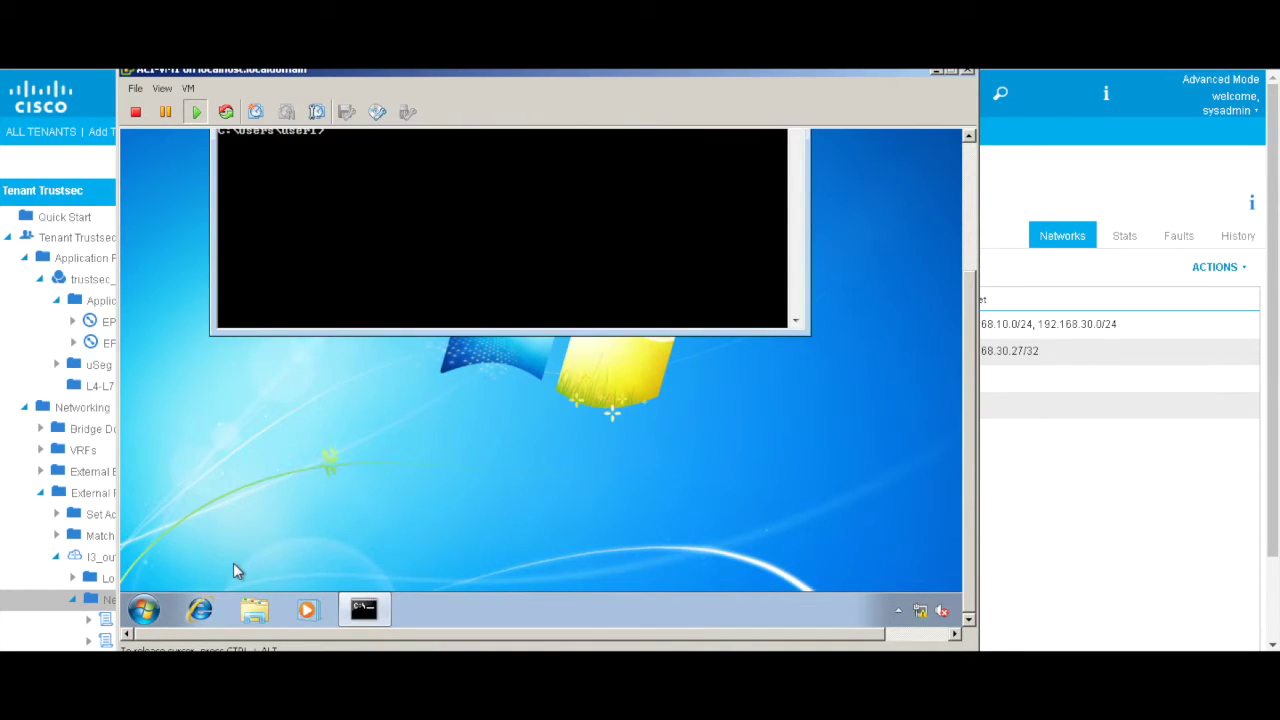
Step: Ping 3.3.3.31 twice and then 3.3.3.61, all replying with 0% loss
key(Return)
key(Return)
key(Return)
key(Return)
text(ping 3.3.3.31)
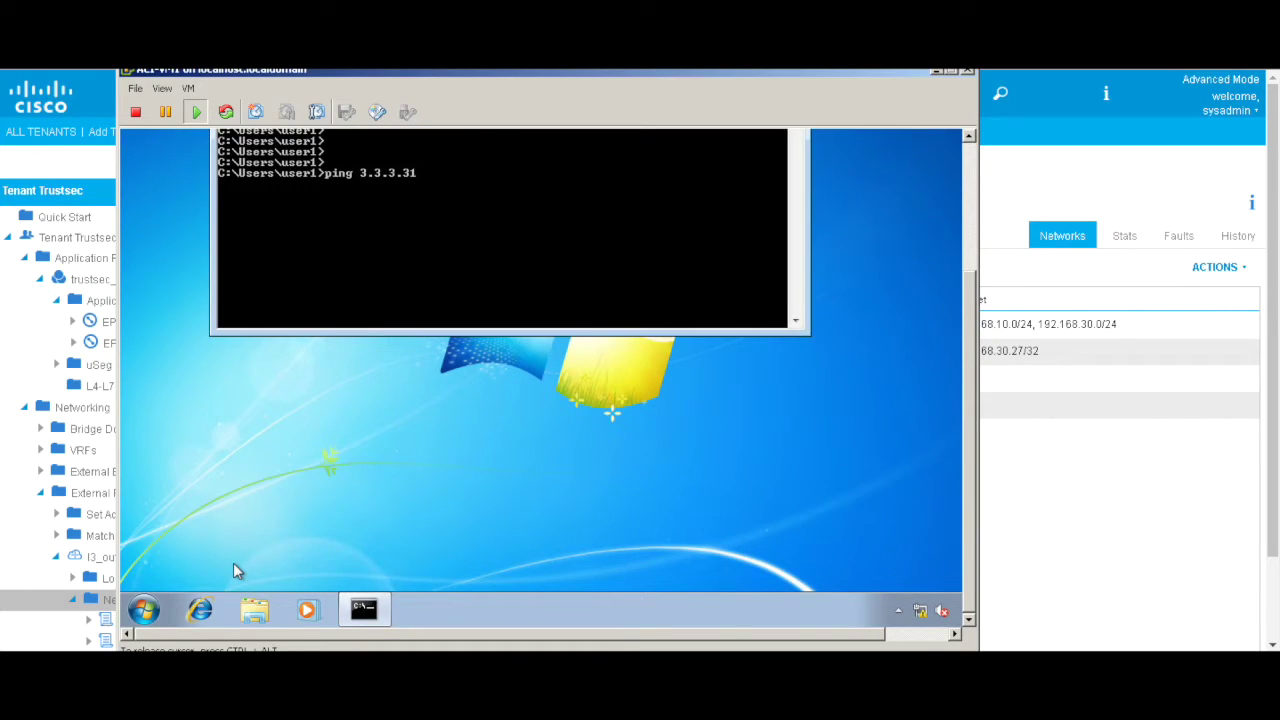
key(Return)
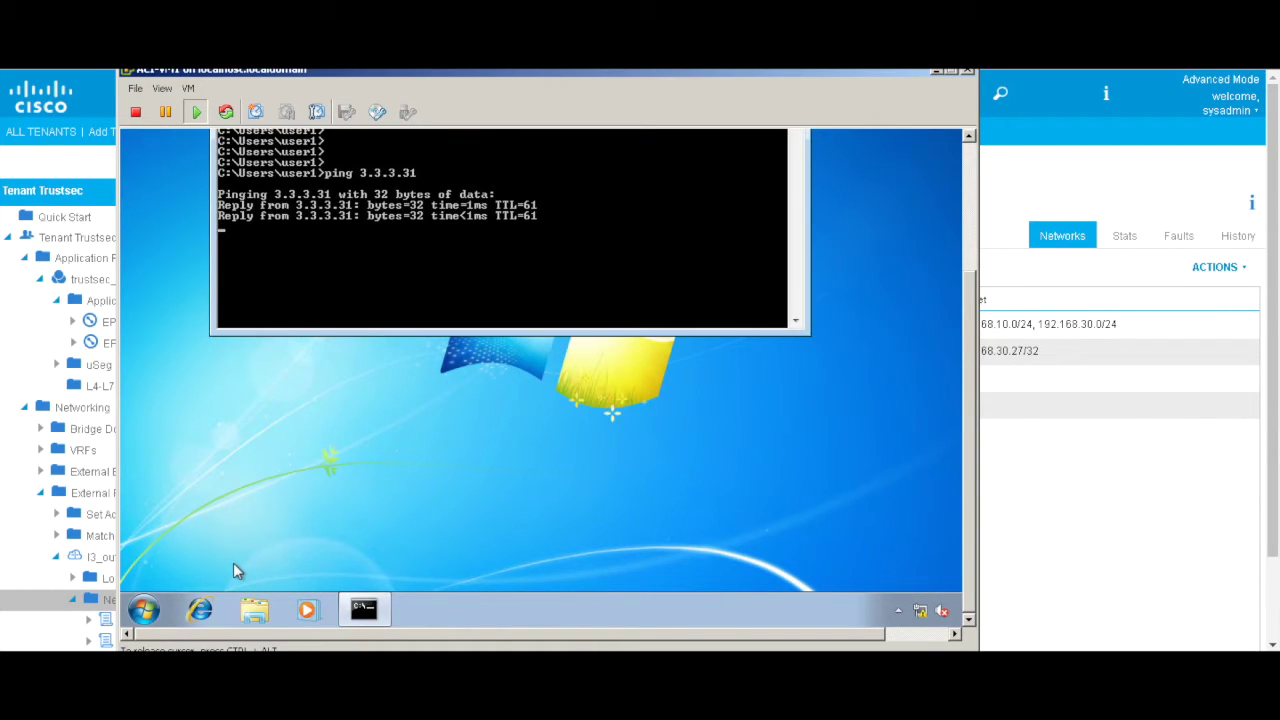
key(Up)
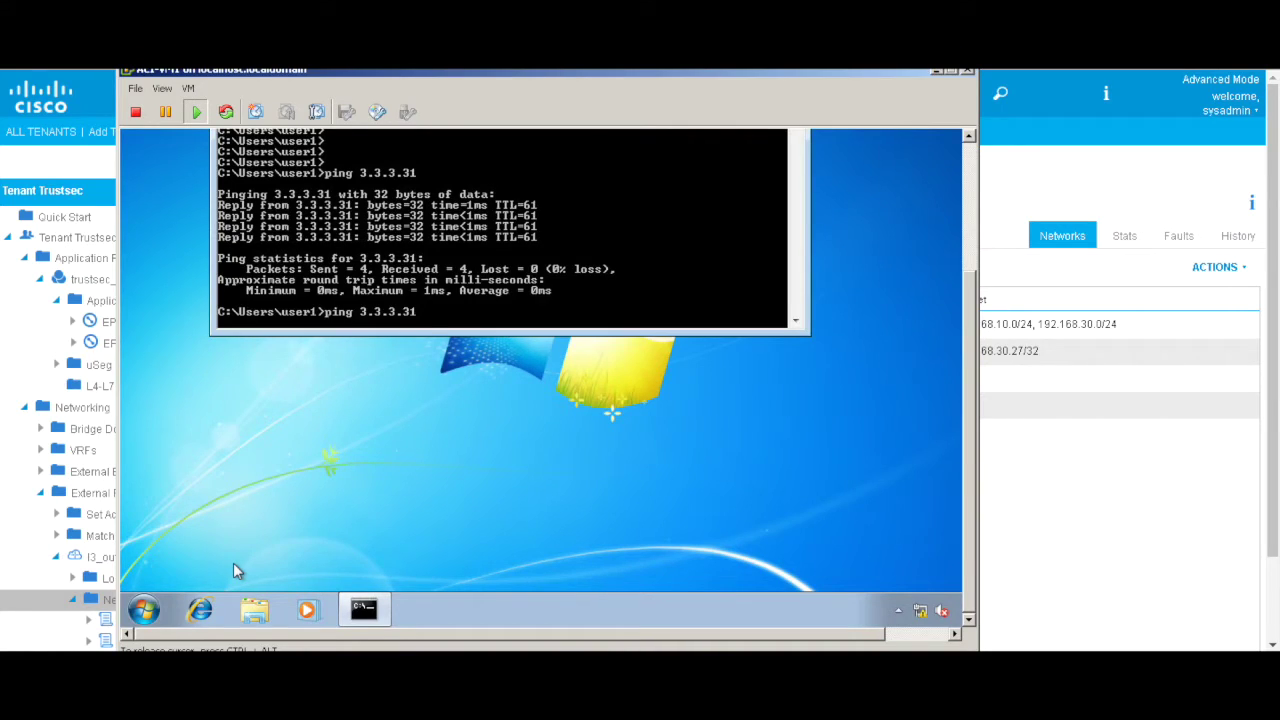
key(Return)
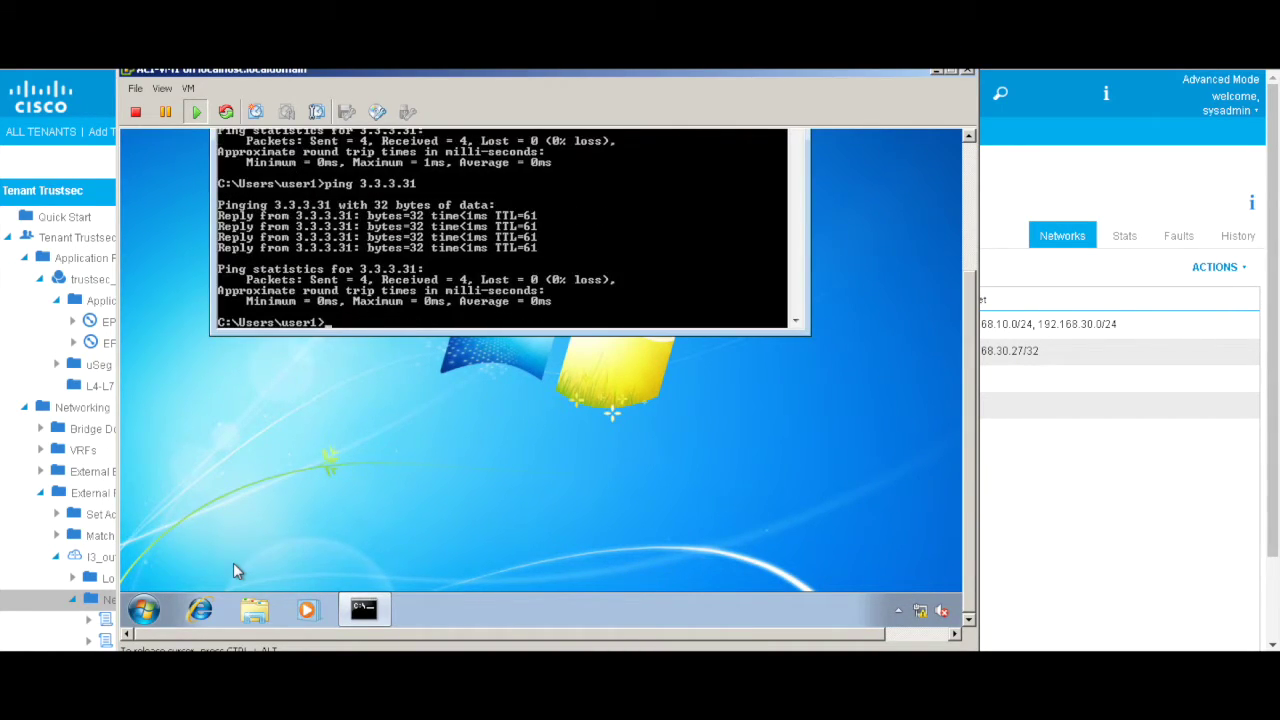
key(Up)
text(61)
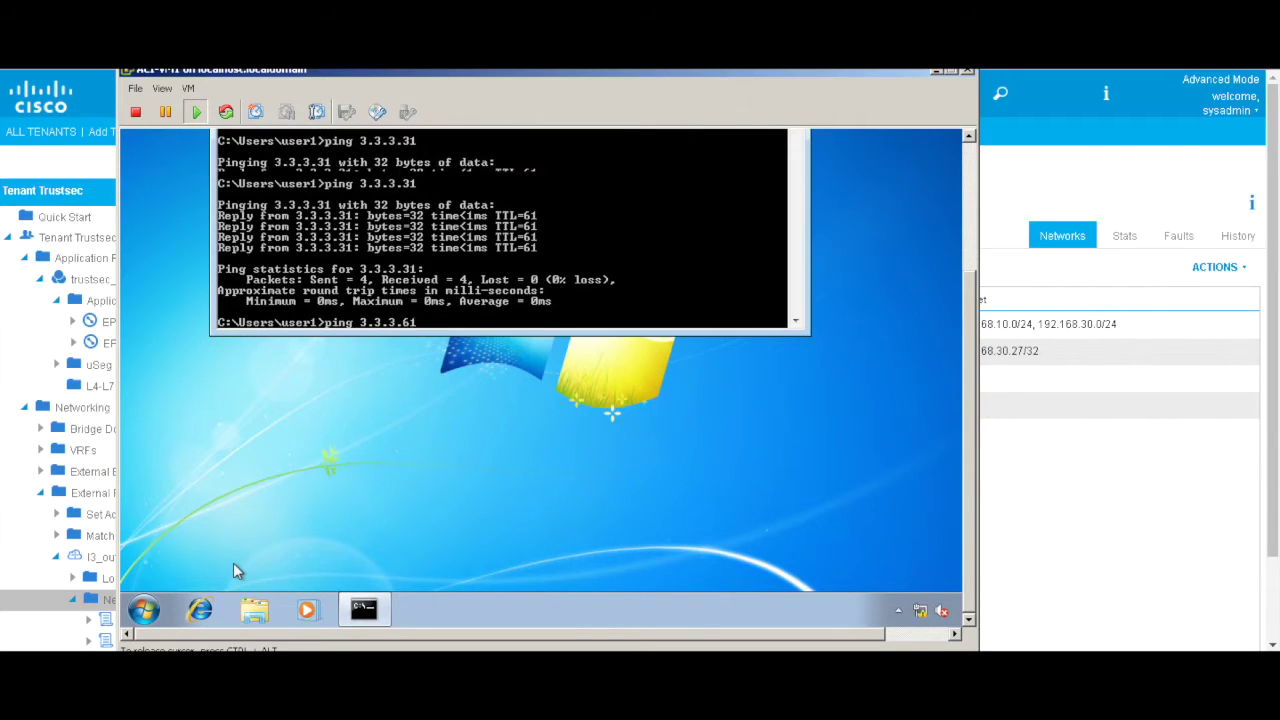
key(Return)
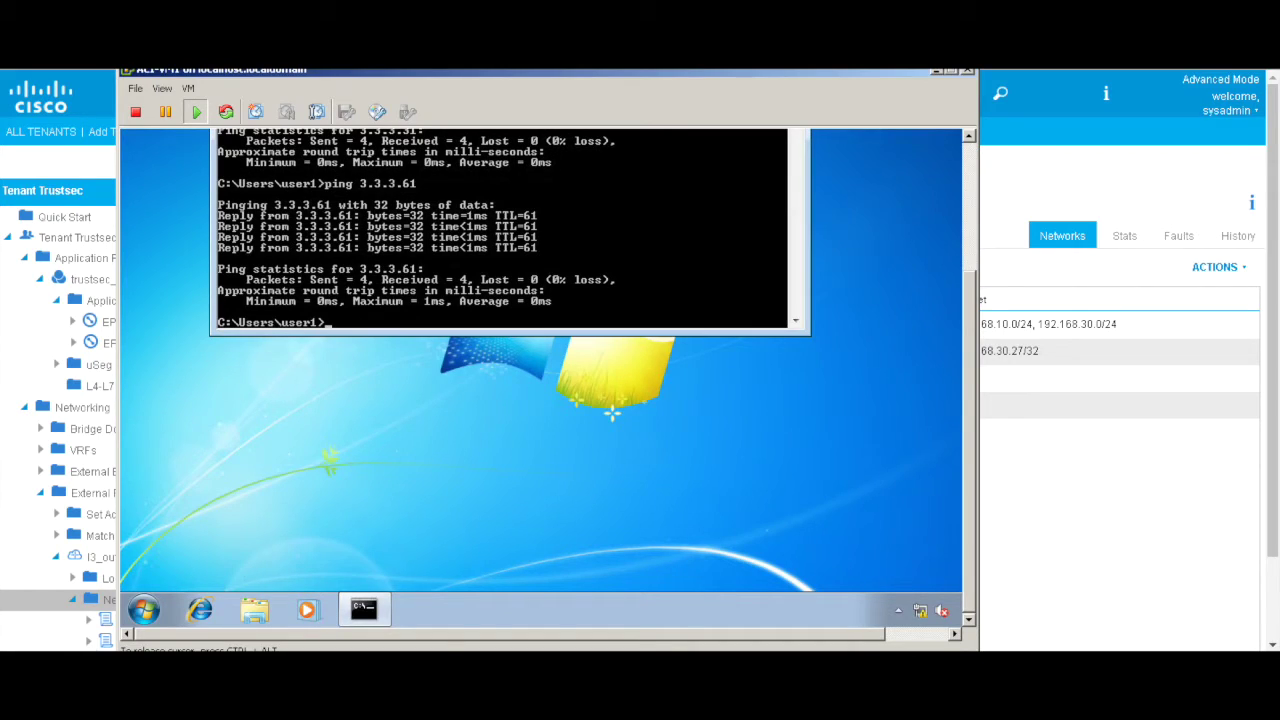
Step: Log the admin user off Windows from the Shut down arrow menu
click(136, 615)
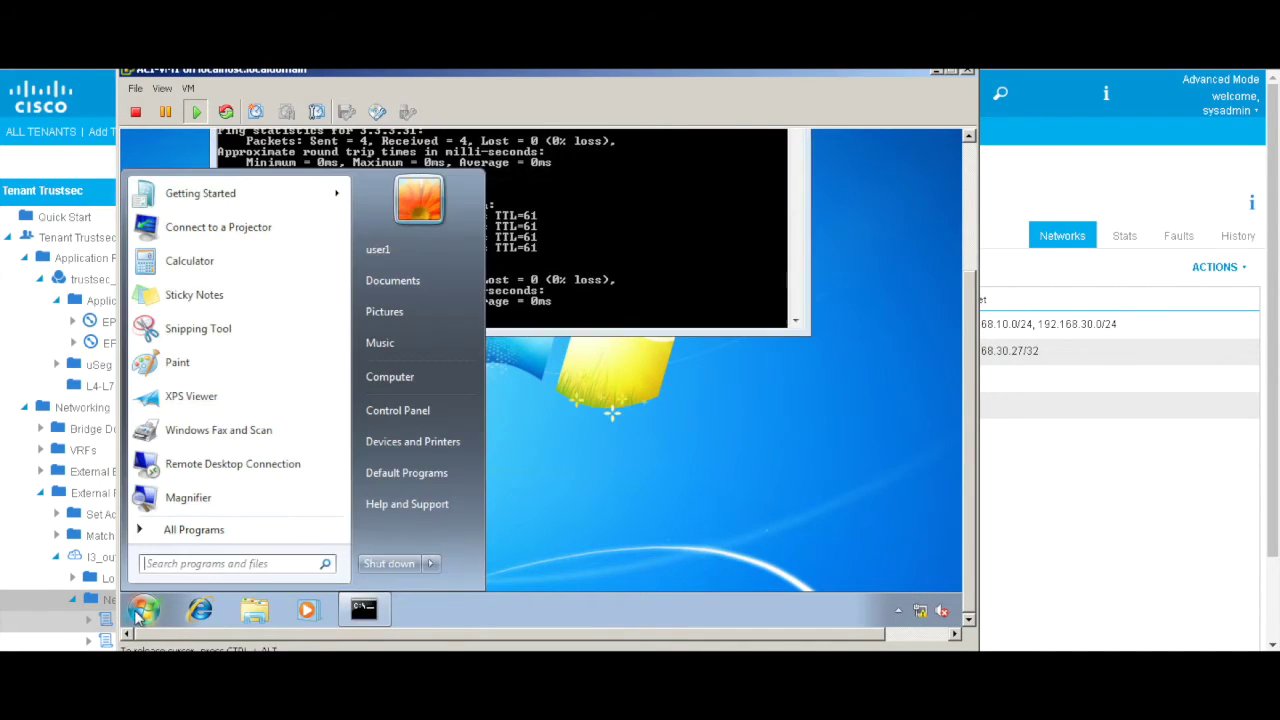
click(430, 565)
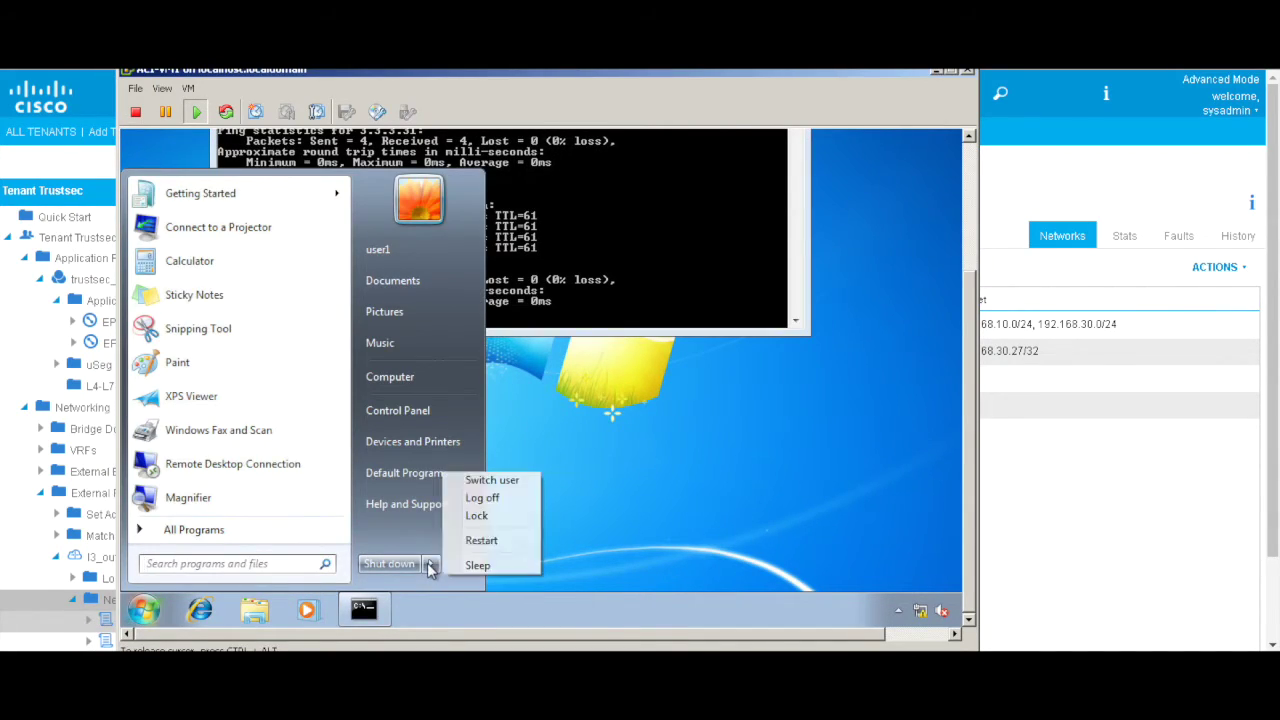
click(483, 494)
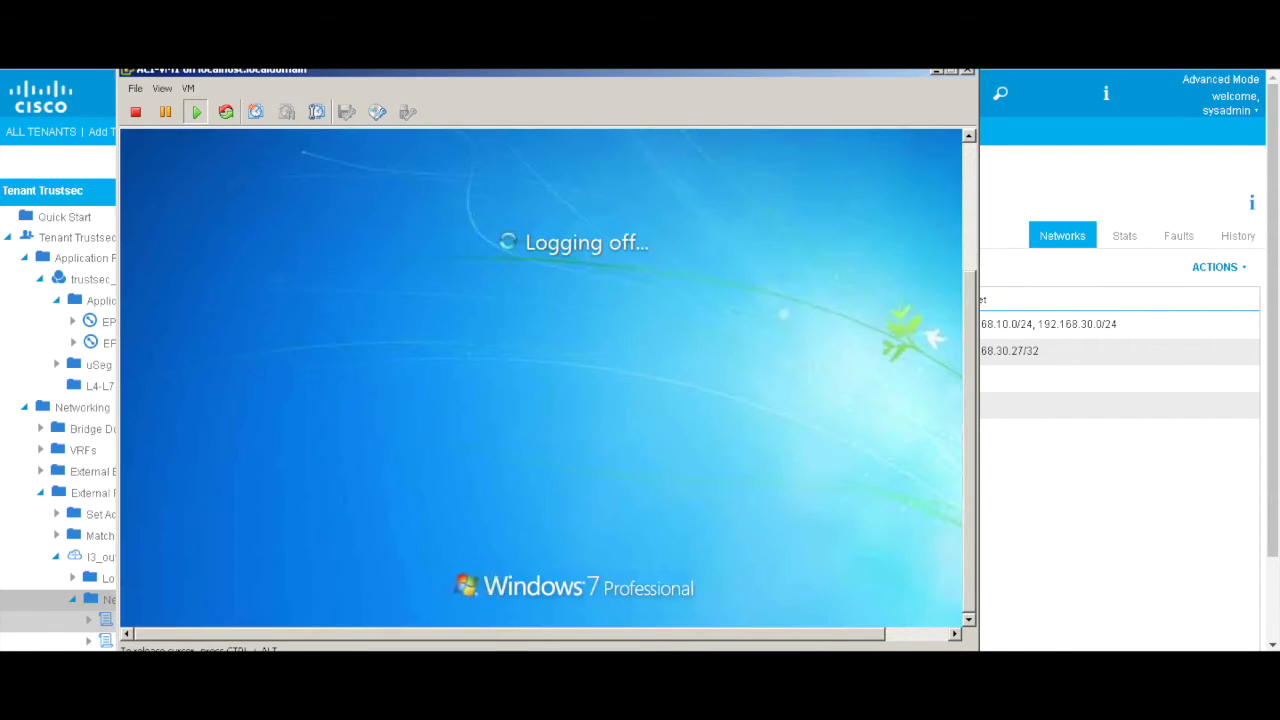
Step: Send Ctrl+Alt+Del from the VM menu and log on via Other User as the non-admin domain user
click(188, 88)
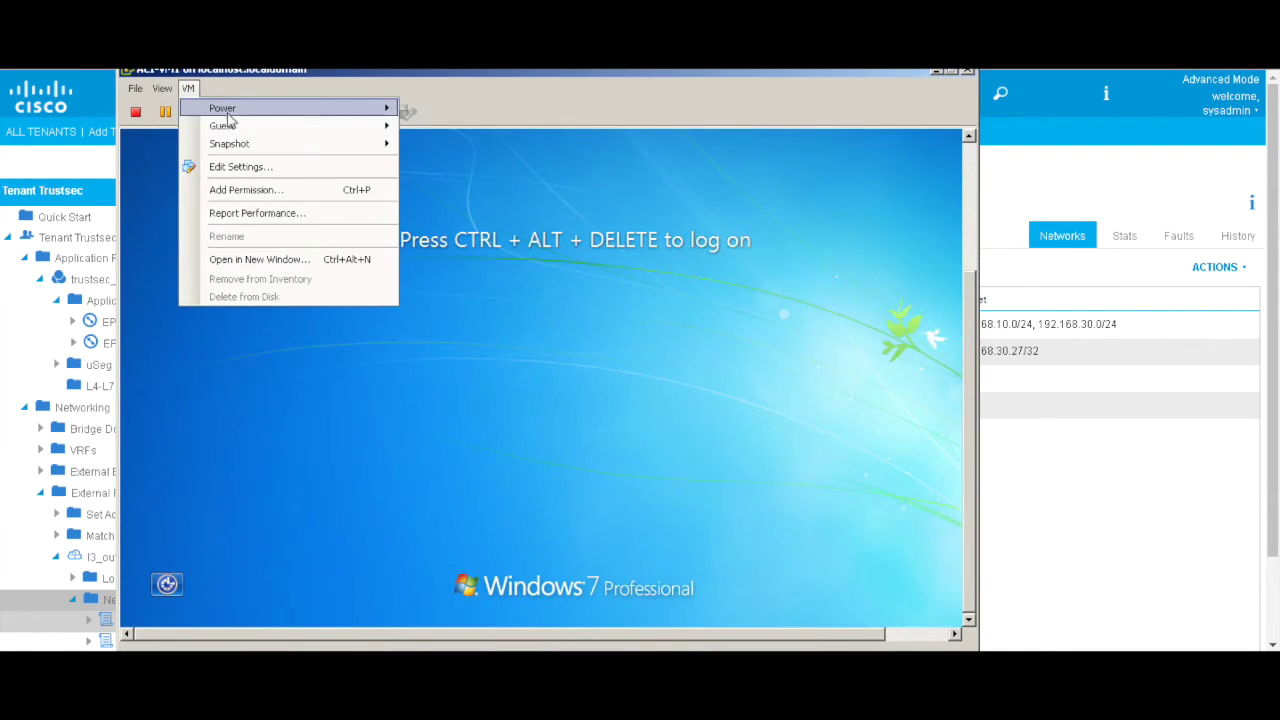
mouse_move(237, 131)
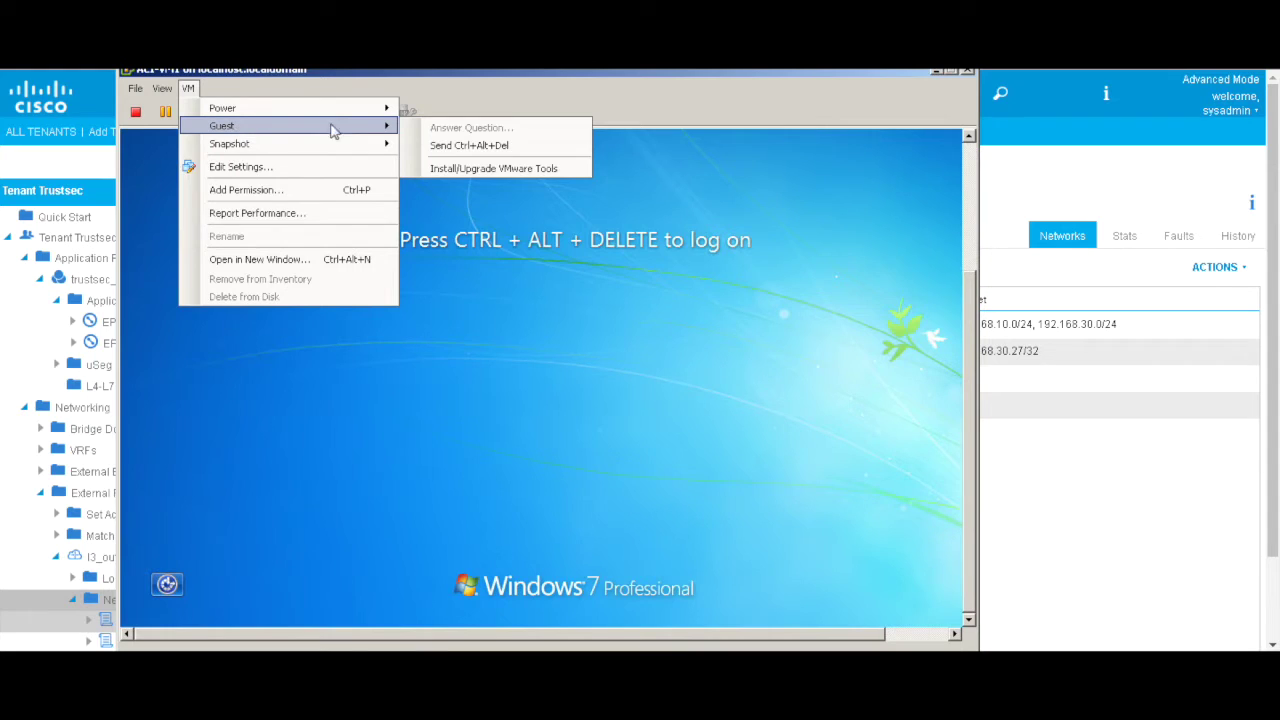
click(466, 145)
click(612, 466)
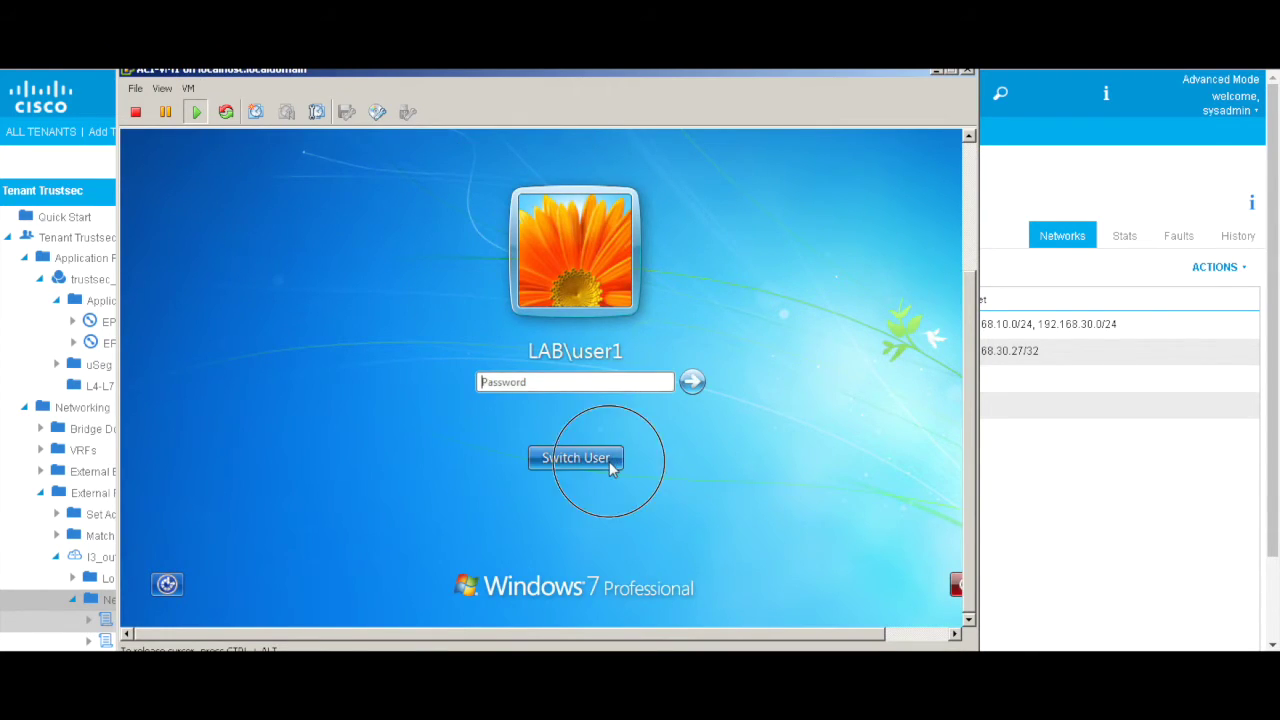
click(650, 345)
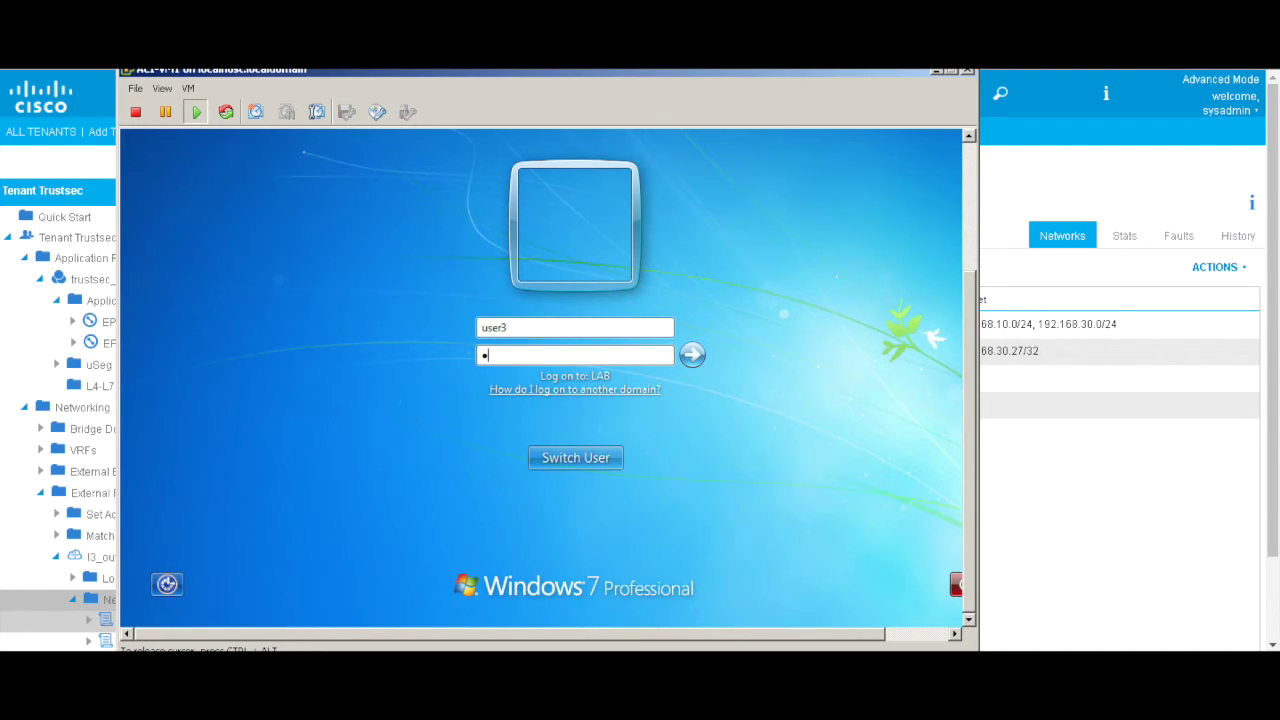
key(Return)
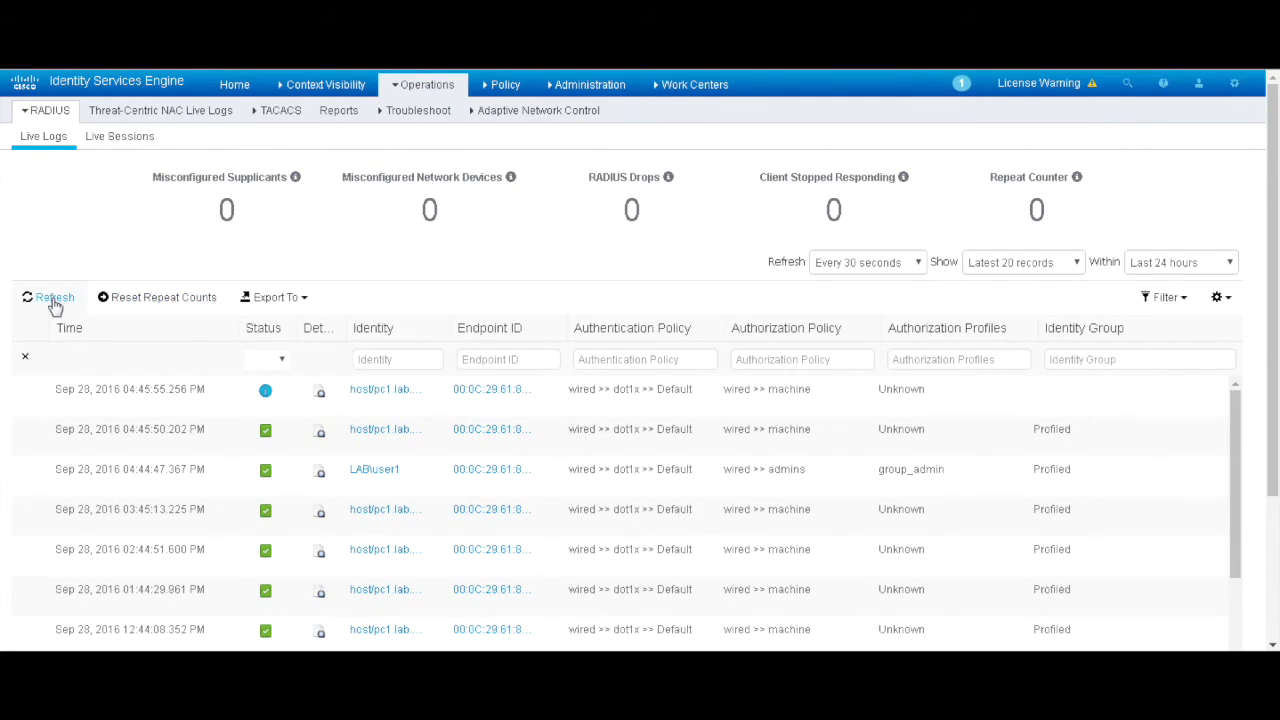
Step: Refresh ISE Live Logs and APIC Networks until group_nonadmin_sgt holds 192.168.30.27/32
click(50, 300)
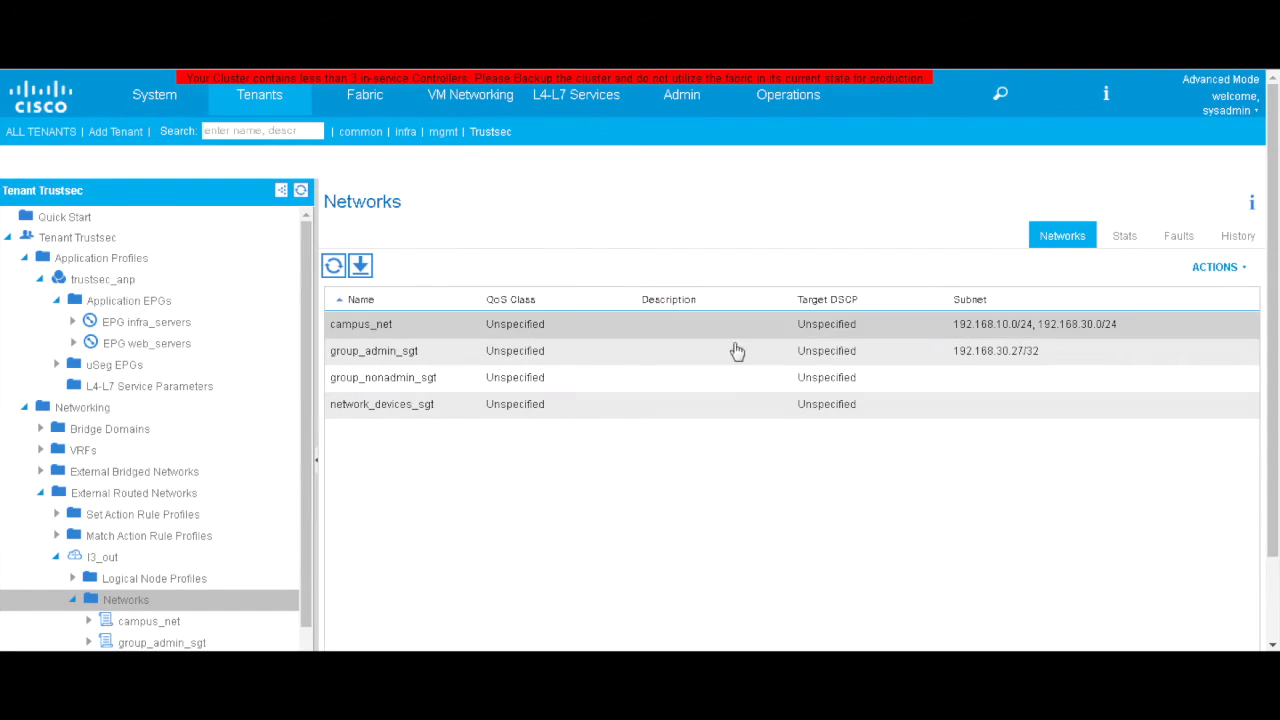
click(335, 268)
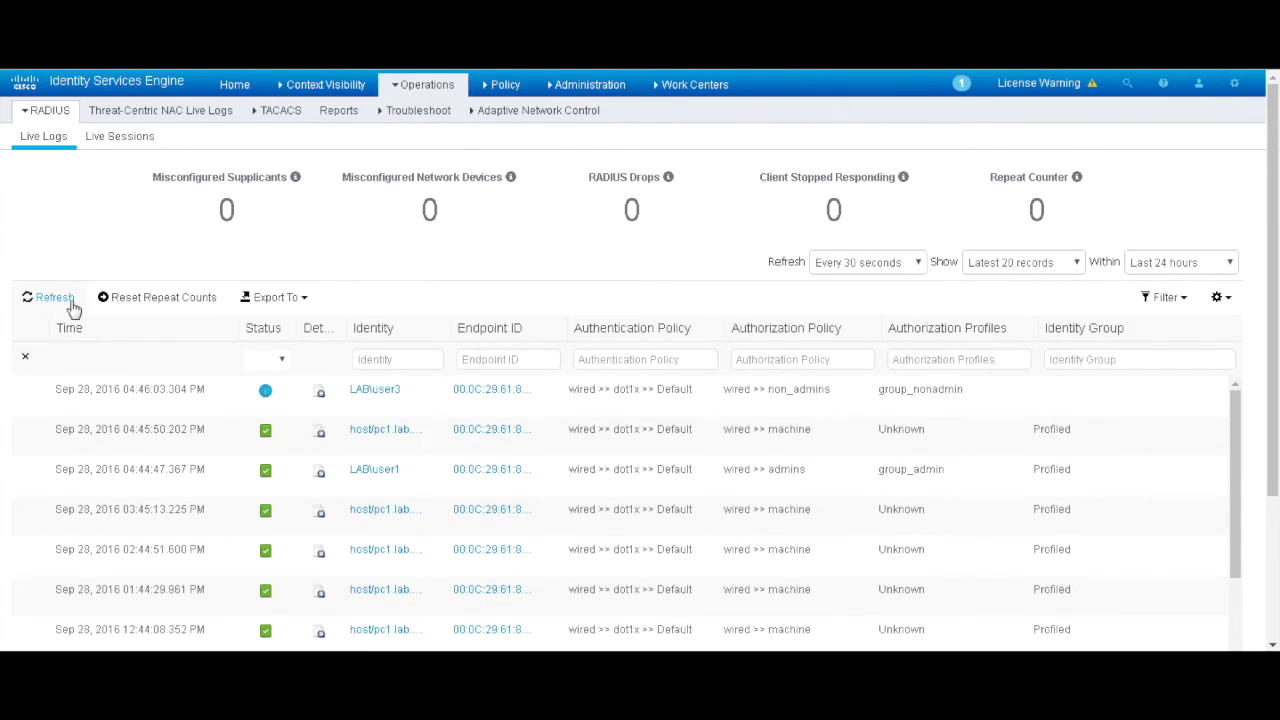
click(50, 297)
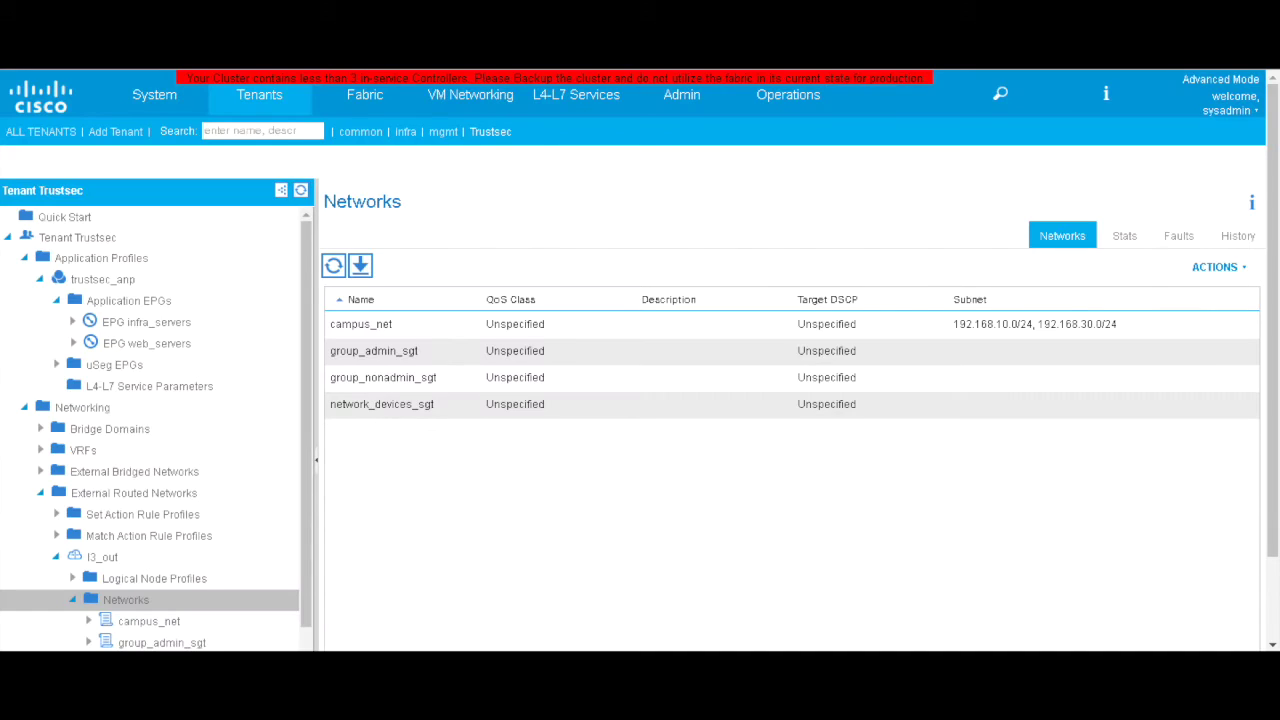
click(333, 268)
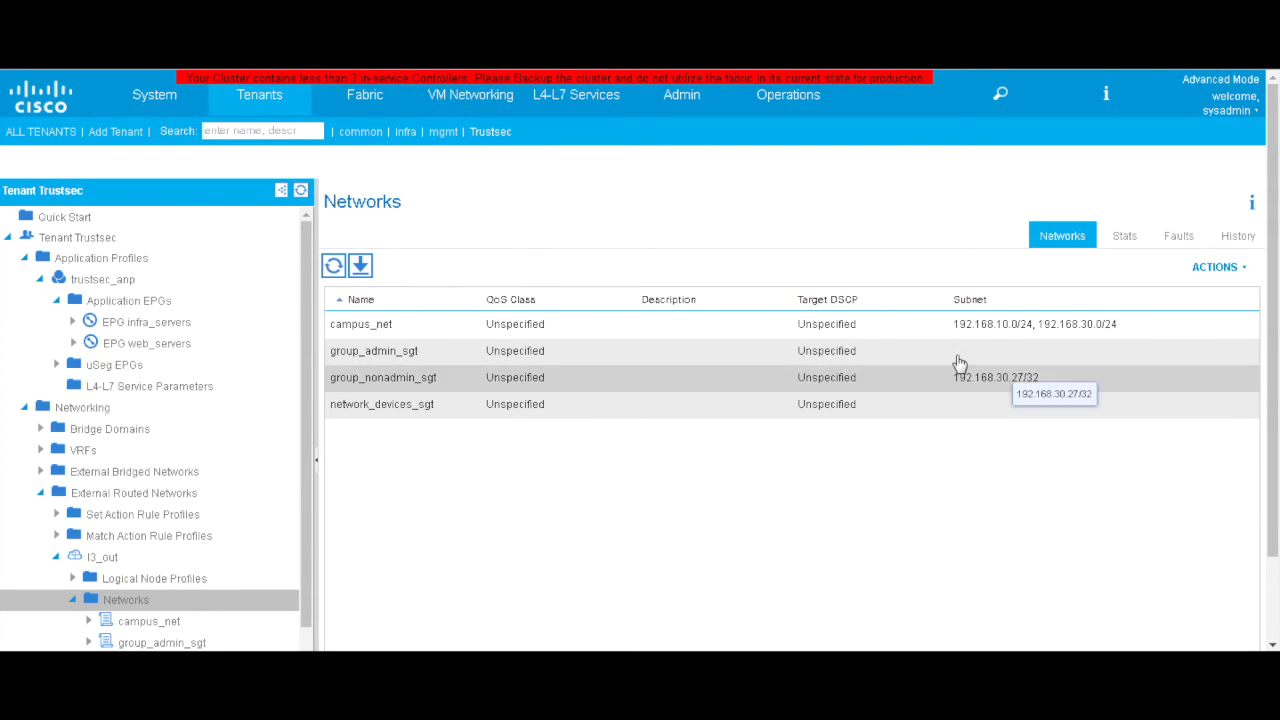
Step: Bring the VM console forward, dismiss the activation reminder, and open a command prompt
click(893, 650)
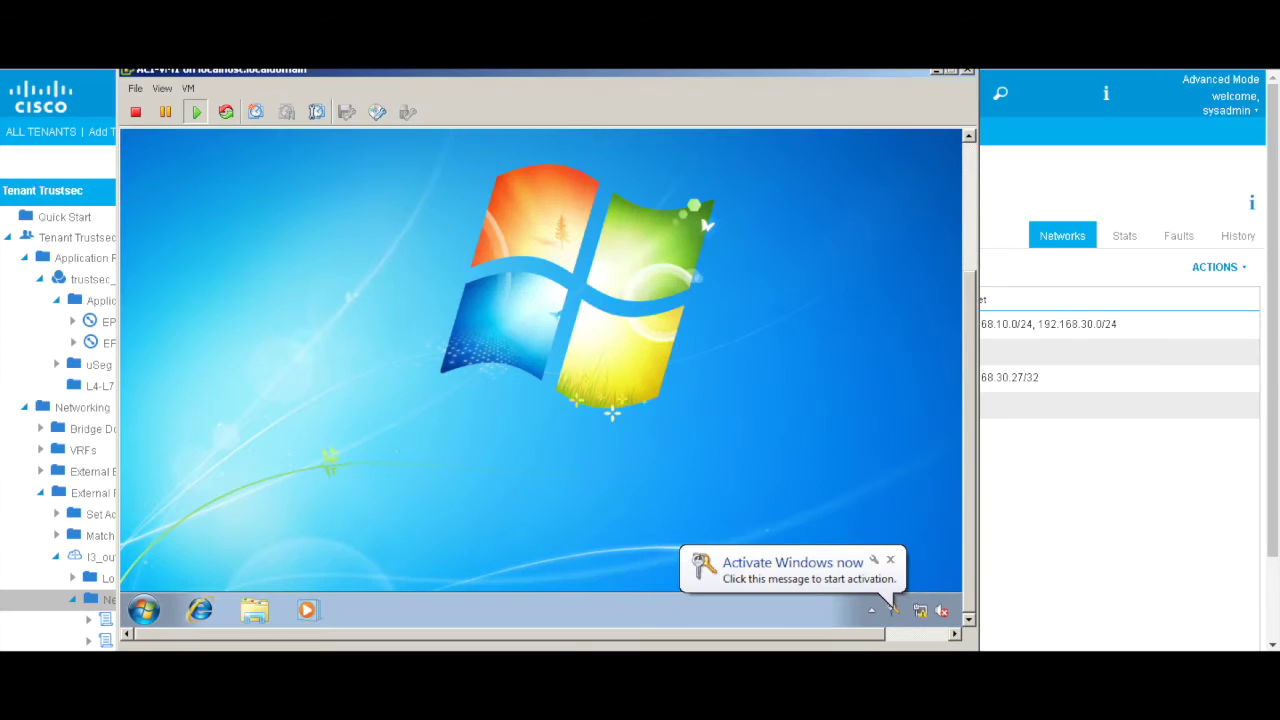
click(886, 562)
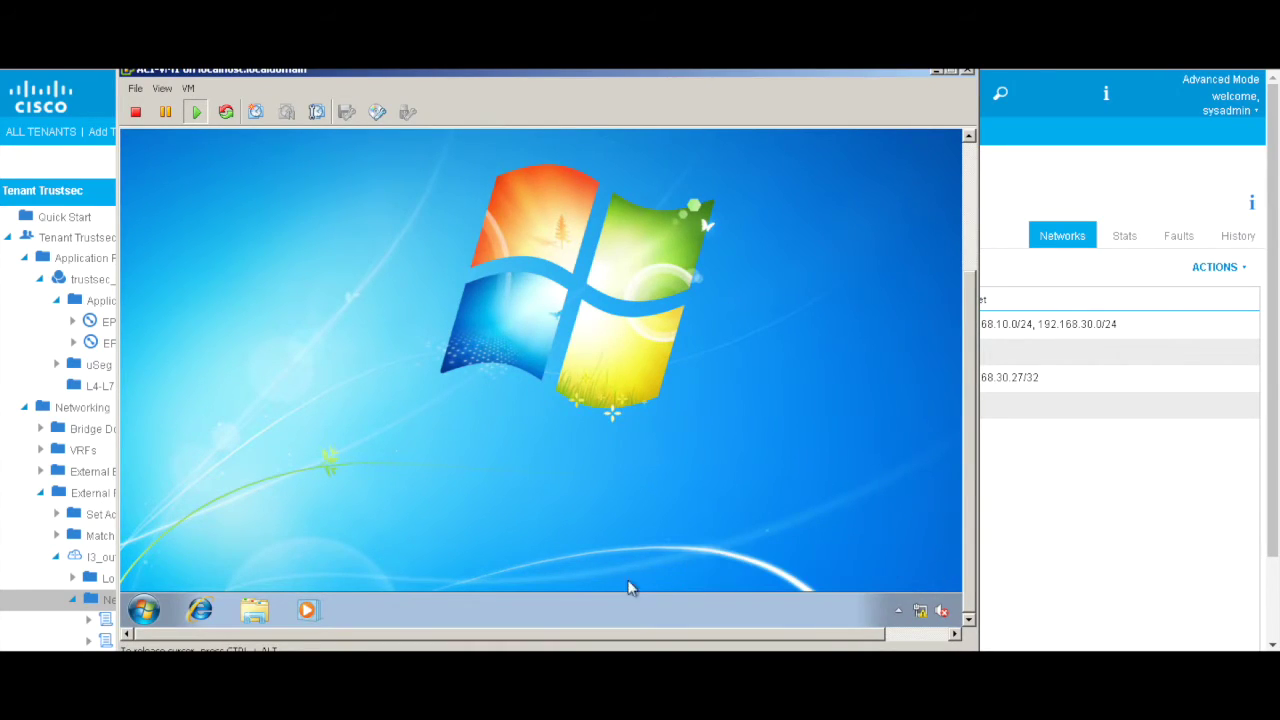
click(145, 610)
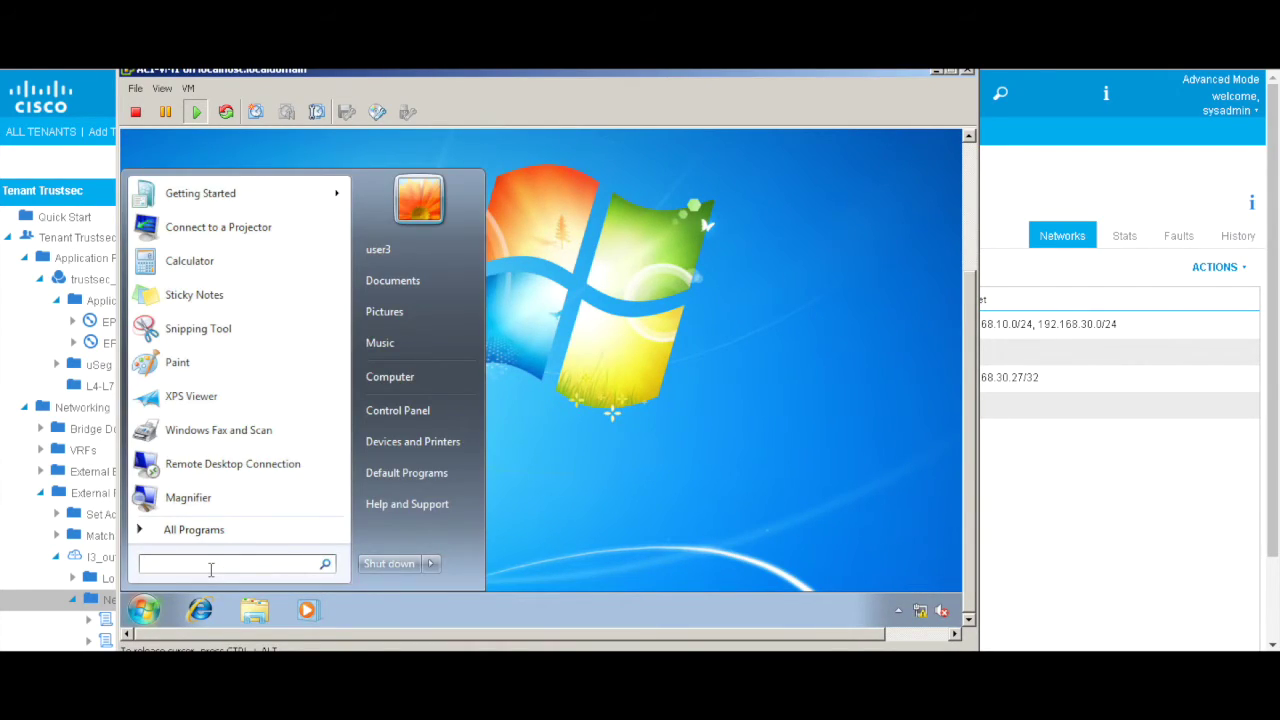
text(cmd)
key(Return)
Step: Try a ping (3.3.3.31 gets no replies), cancel it, and open Internet Explorer on a blank page
key(Return)
key(Return)
key(Return)
text(p)
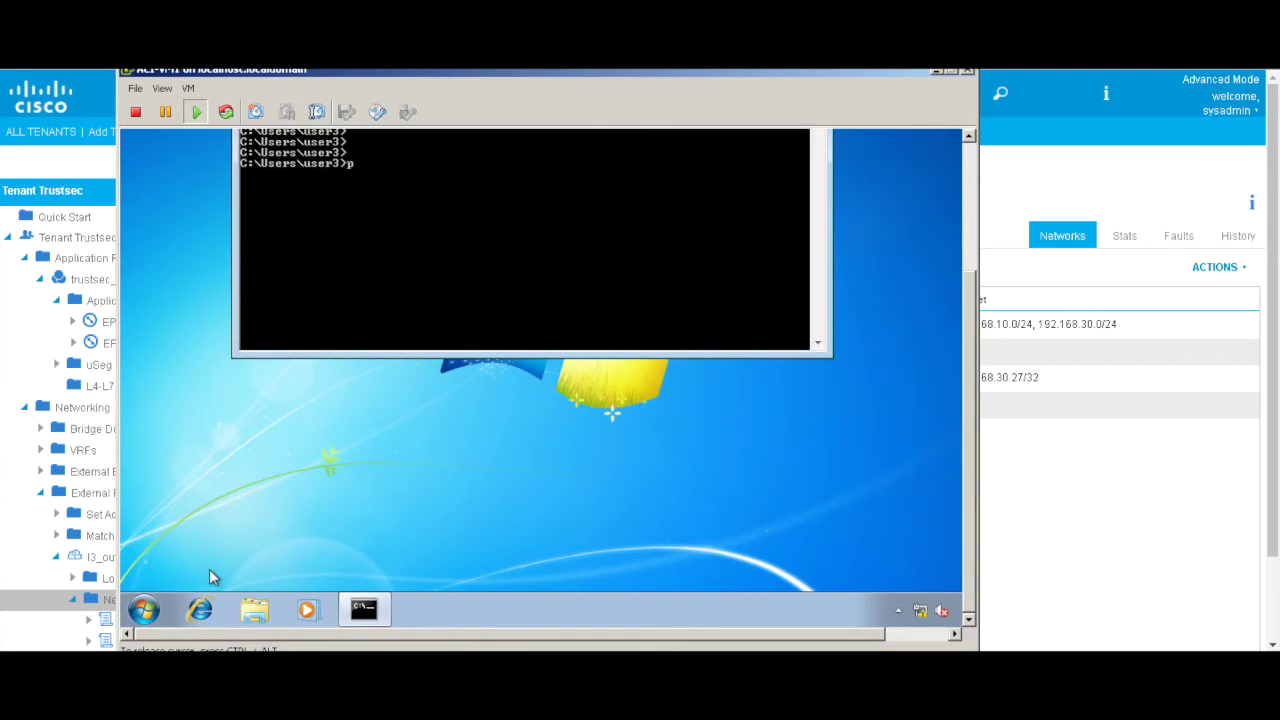
text(ing 4.3.3.1)
key(ctrl+c)
key(Up)
key(Return)
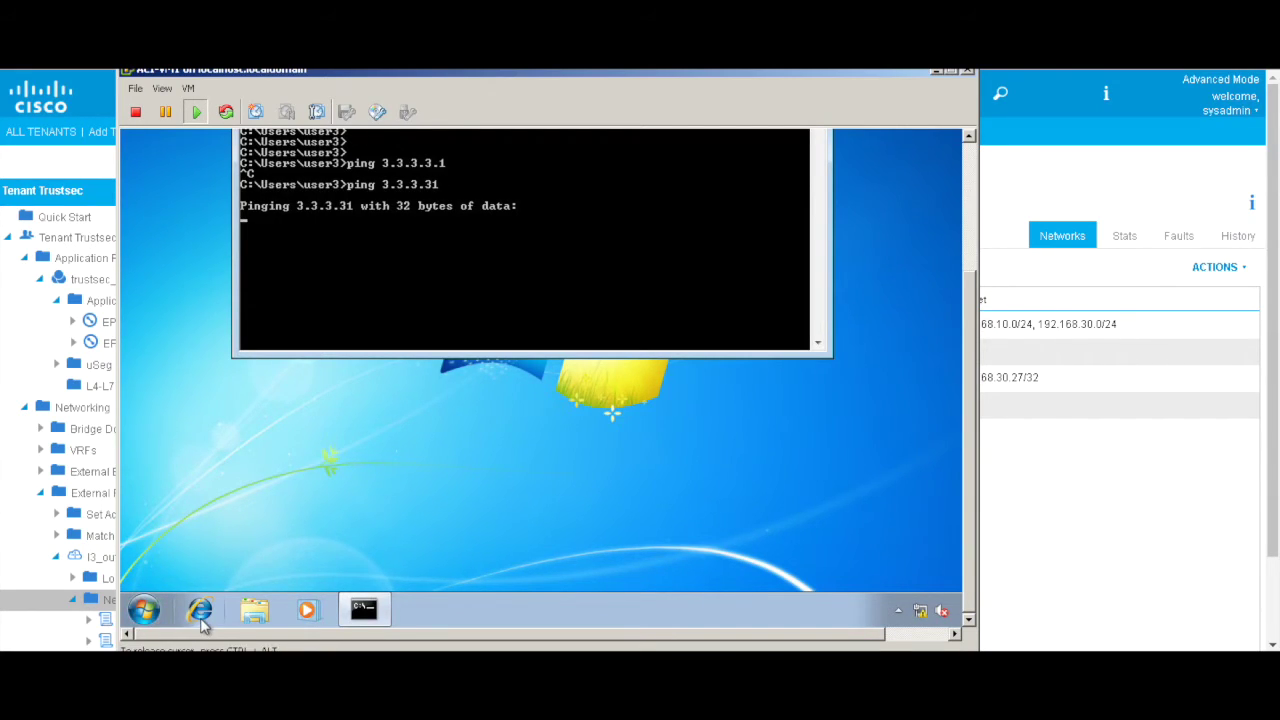
click(201, 614)
drag(966, 506, 966, 240)
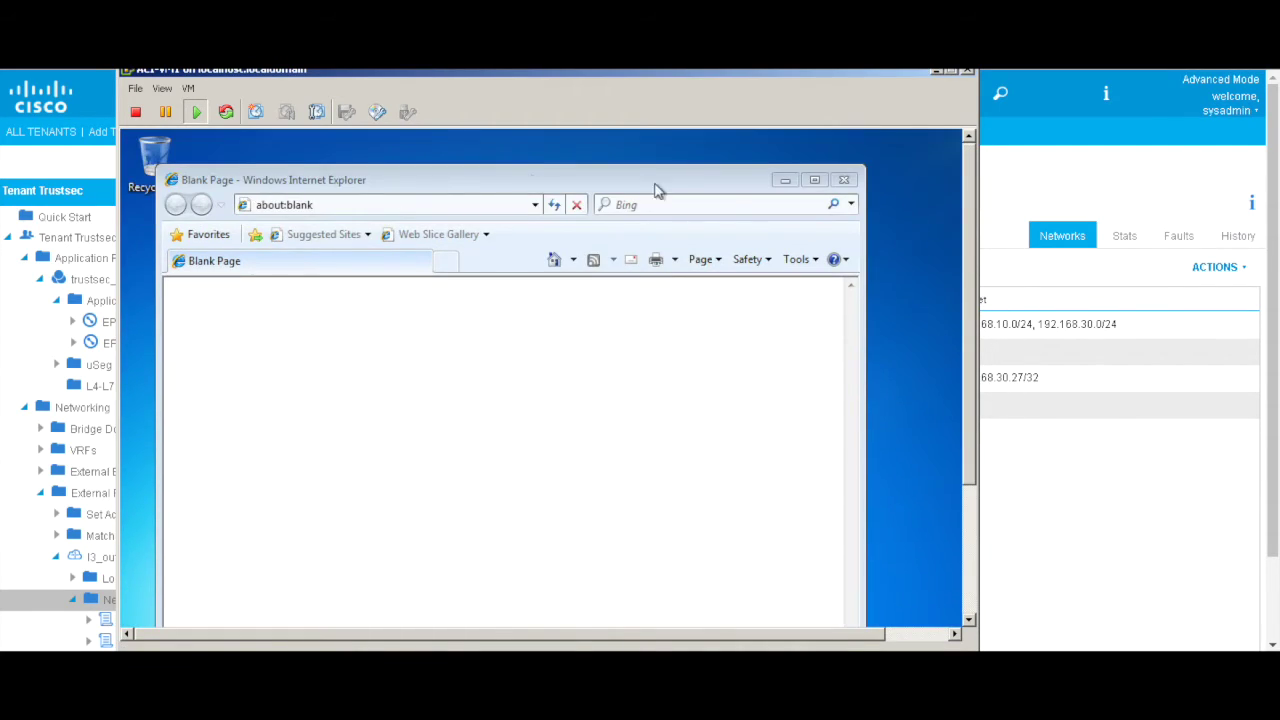
Step: Load the Infra Server page at 3.3.3.31 in Internet Explorer
click(470, 204)
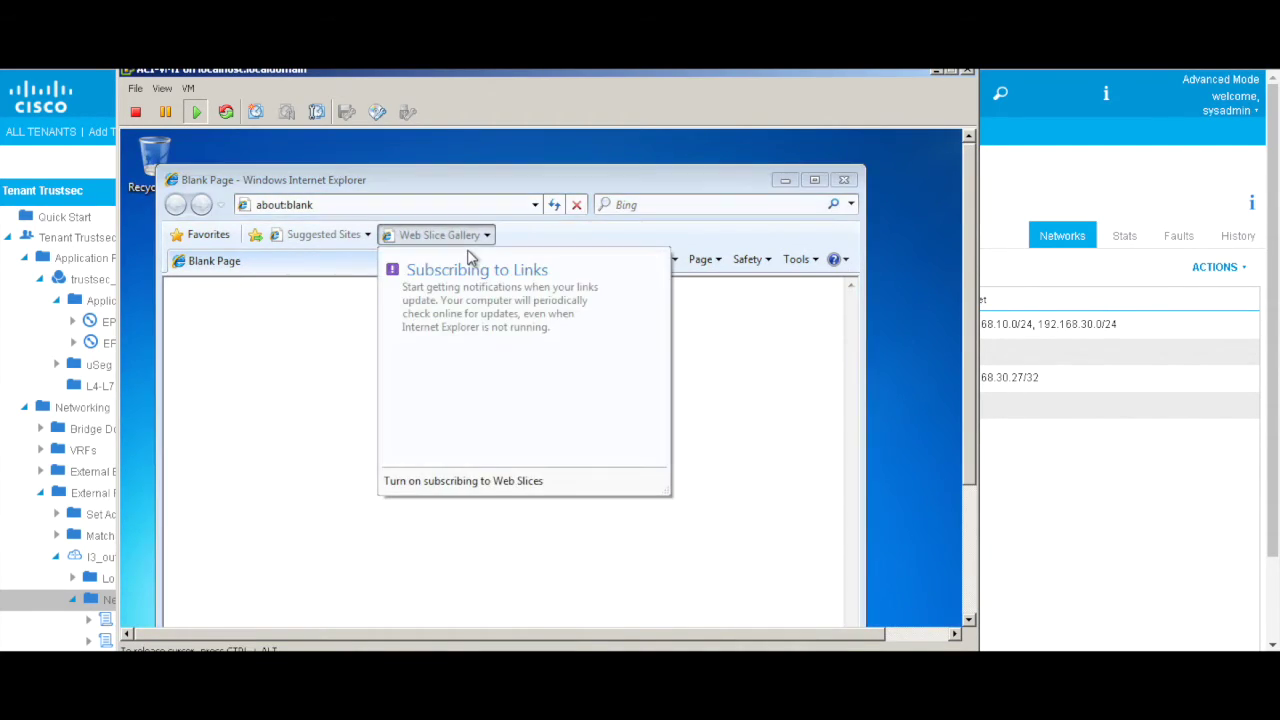
click(498, 204)
key(BackSpace)
key(BackSpace)
key(BackSpace)
key(BackSpace)
key(BackSpace)
key(BackSpace)
key(BackSpace)
key(BackSpace)
key(BackSpace)
key(BackSpace)
key(BackSpace)
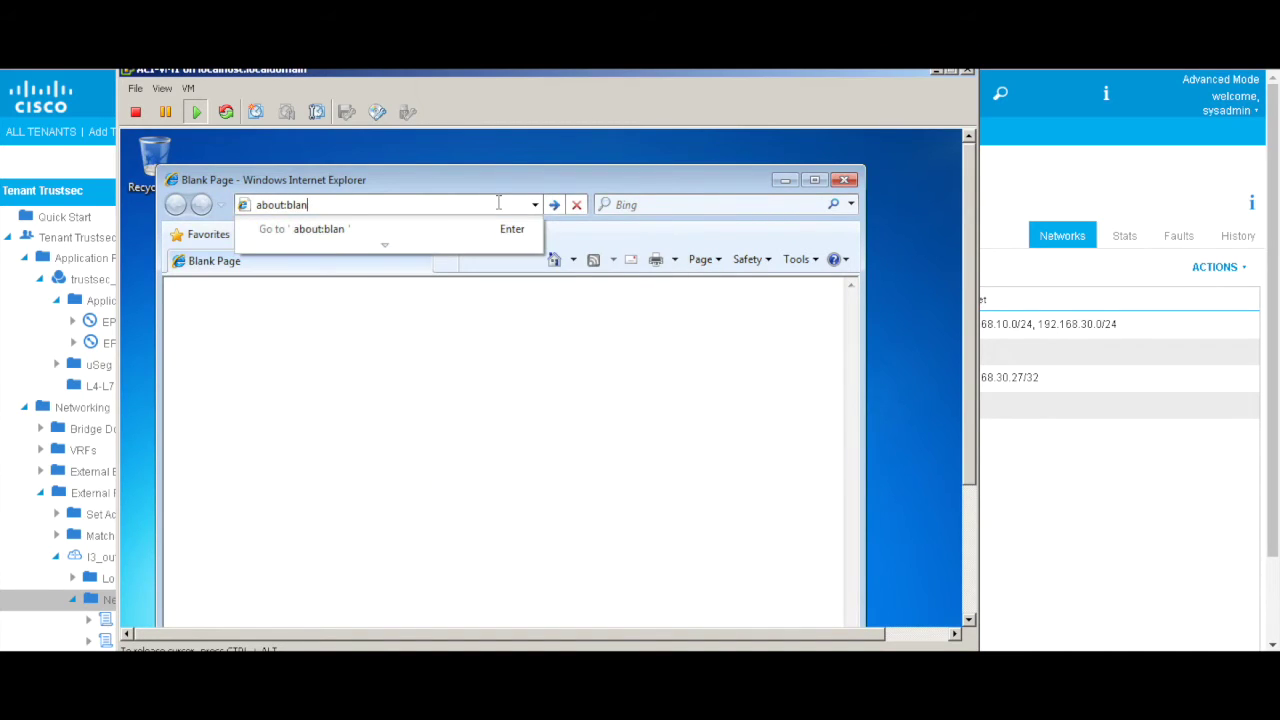
text(3.3.3.)
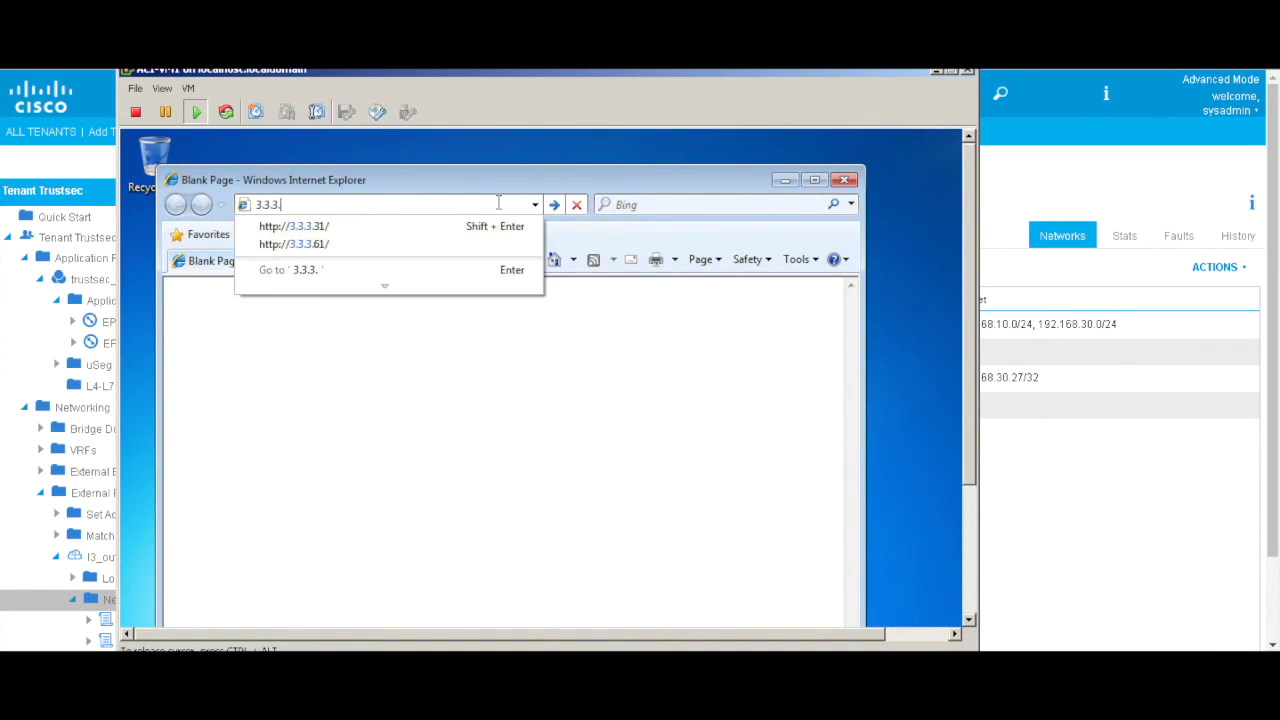
key(Down)
key(Return)
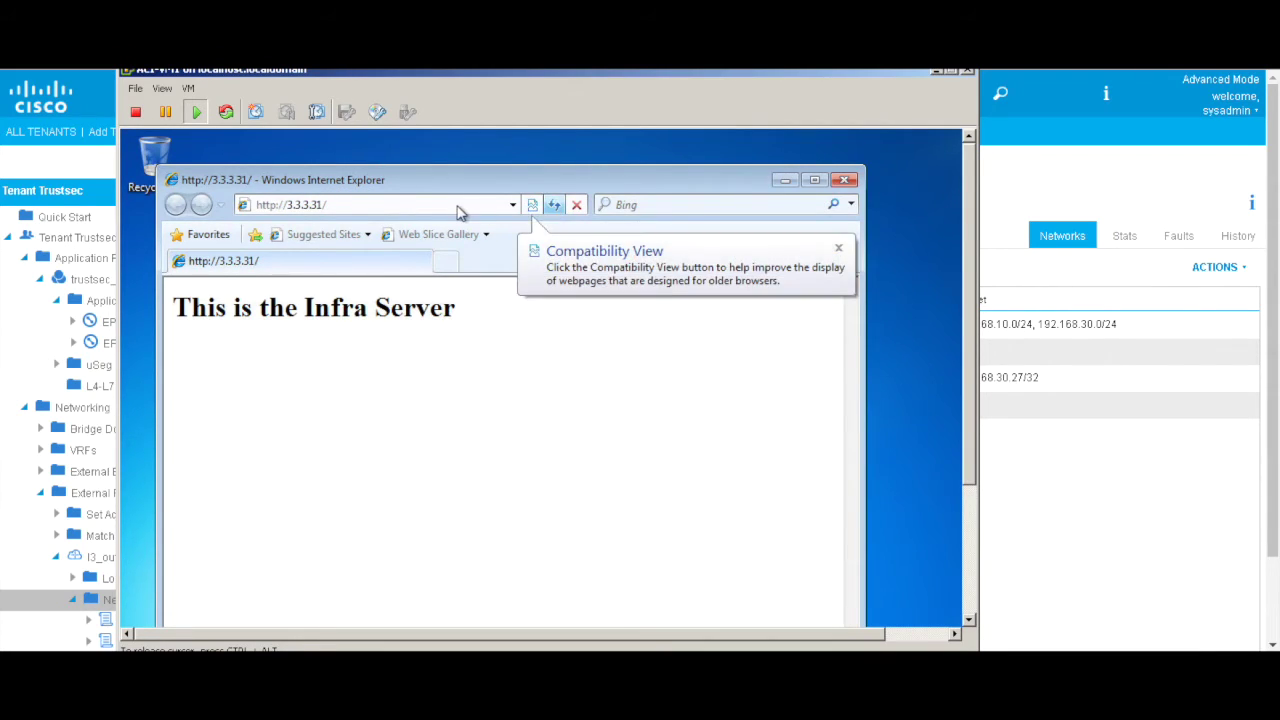
Step: Load the Web Server page at 3.3.3.61, then hide the VM console
click(457, 205)
click(457, 205)
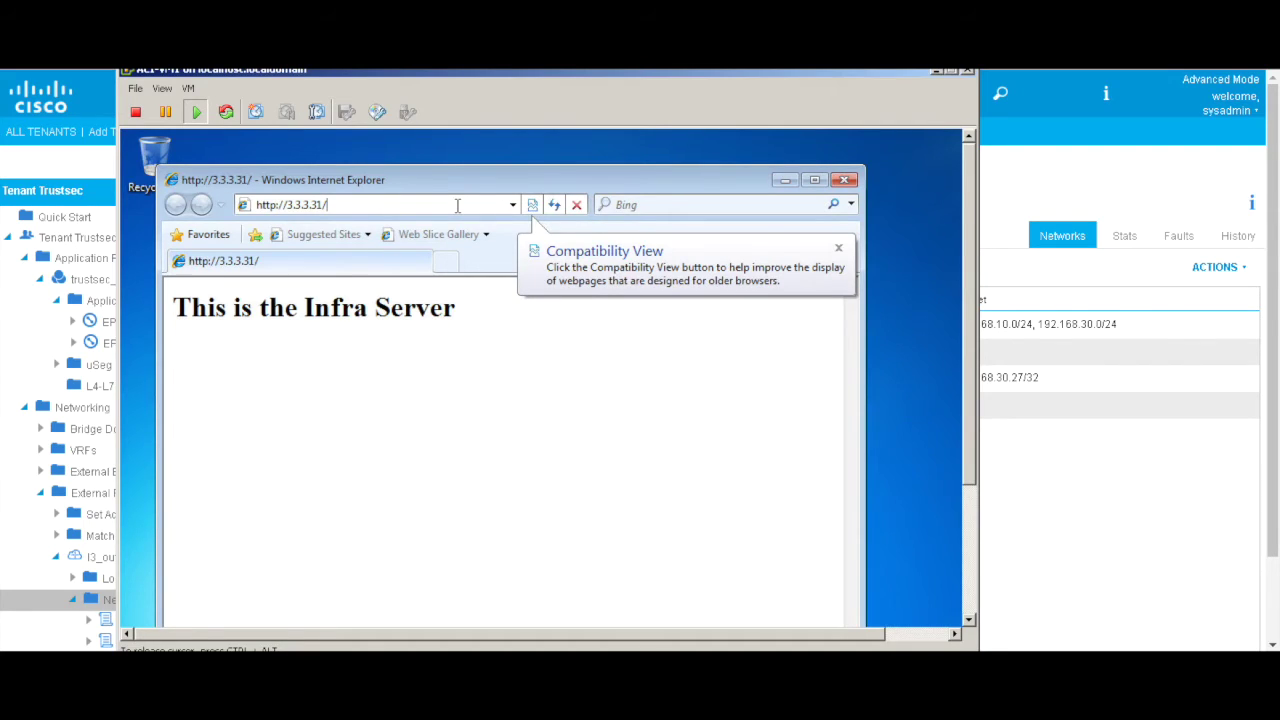
key(BackSpace)
key(BackSpace)
key(BackSpace)
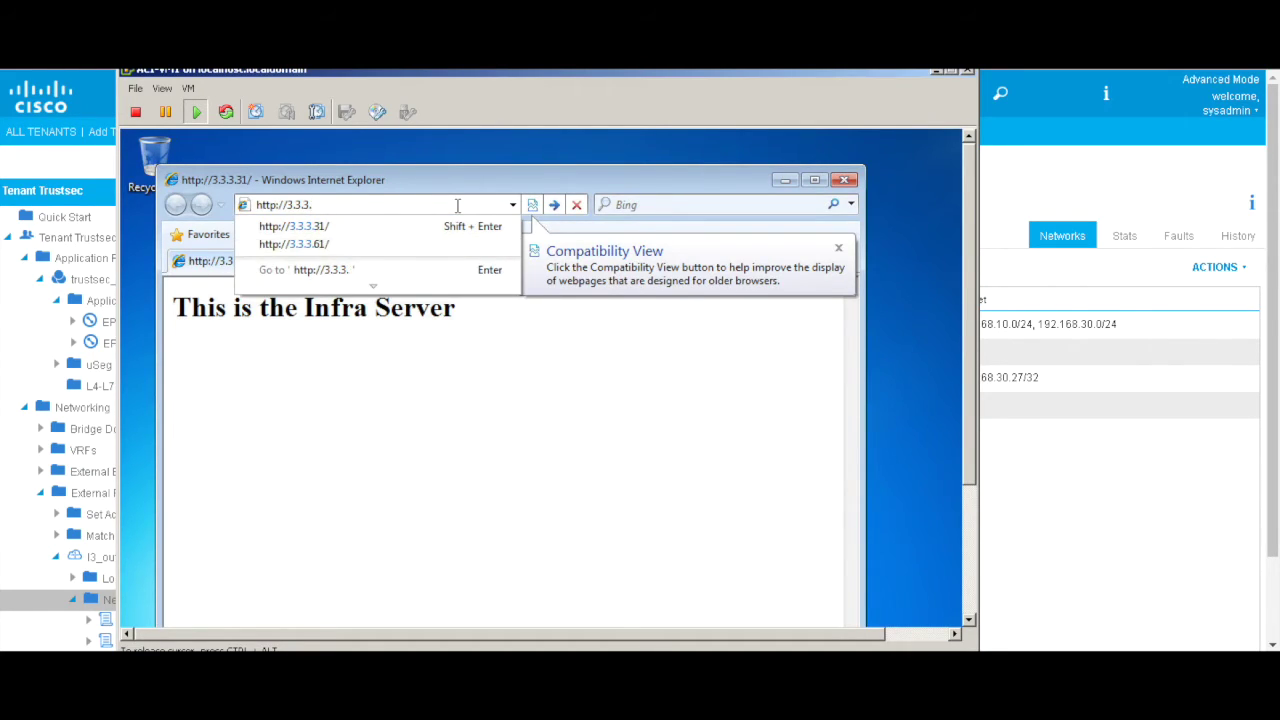
text(61)
key(Return)
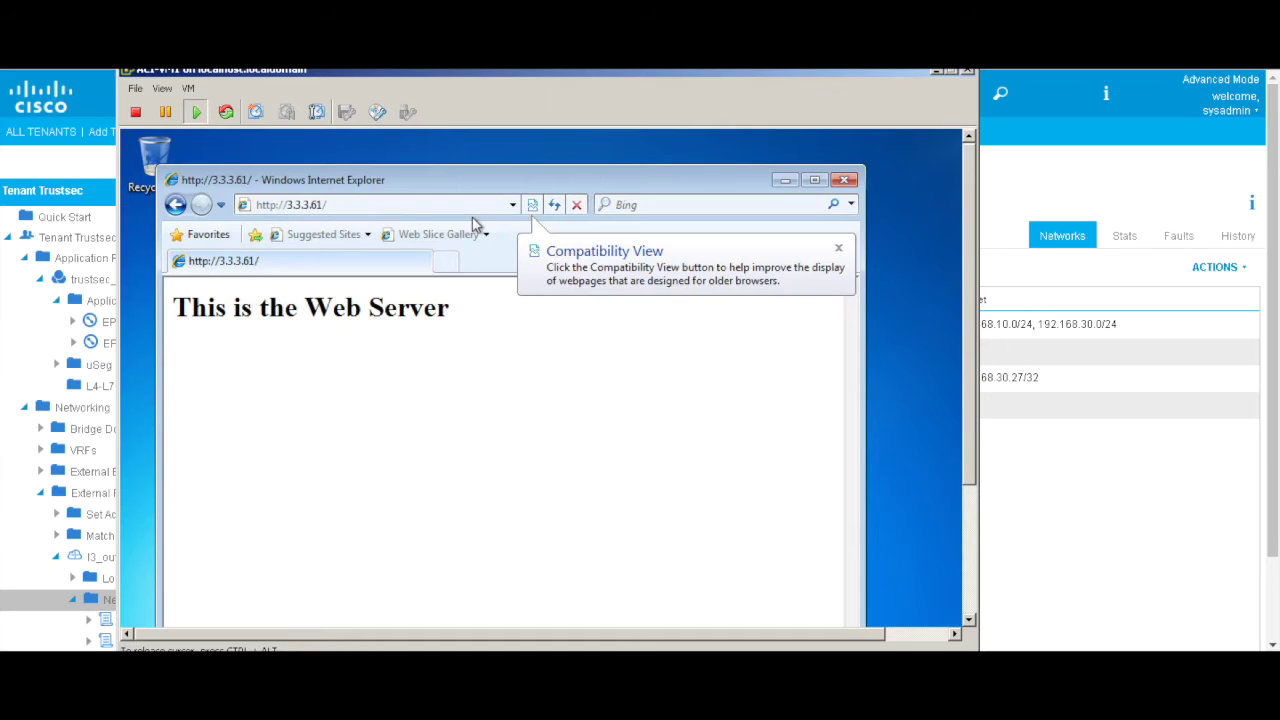
drag(968, 381, 970, 502)
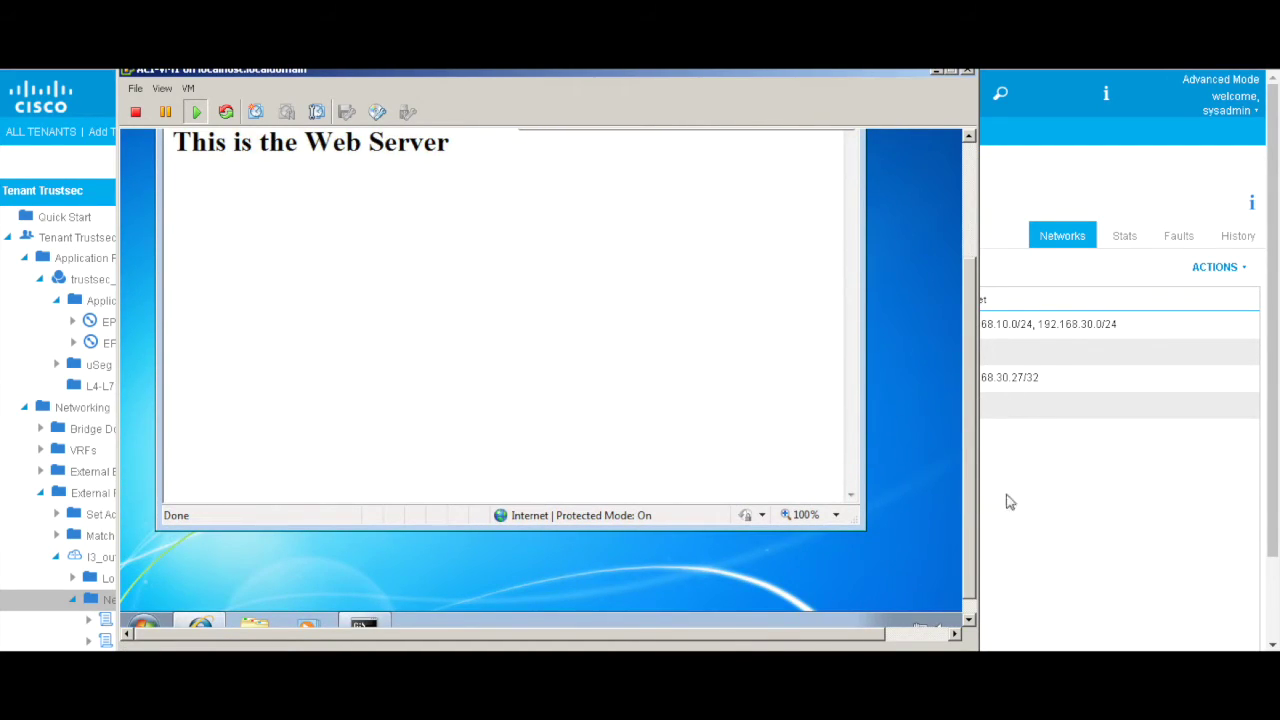
click(1095, 518)
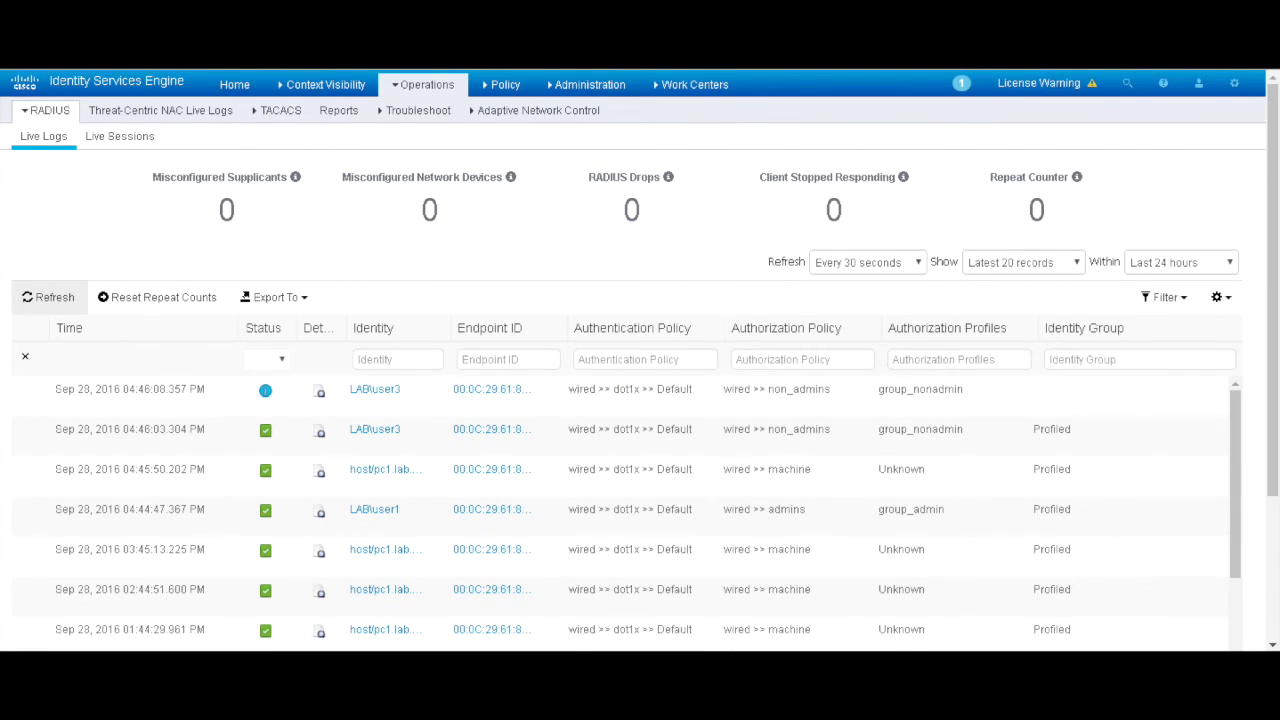
Step: Show the TrustSec Production Matrix with user_to_web from group_nonadmin to the trustsec_anp SGTs
mouse_move(494, 90)
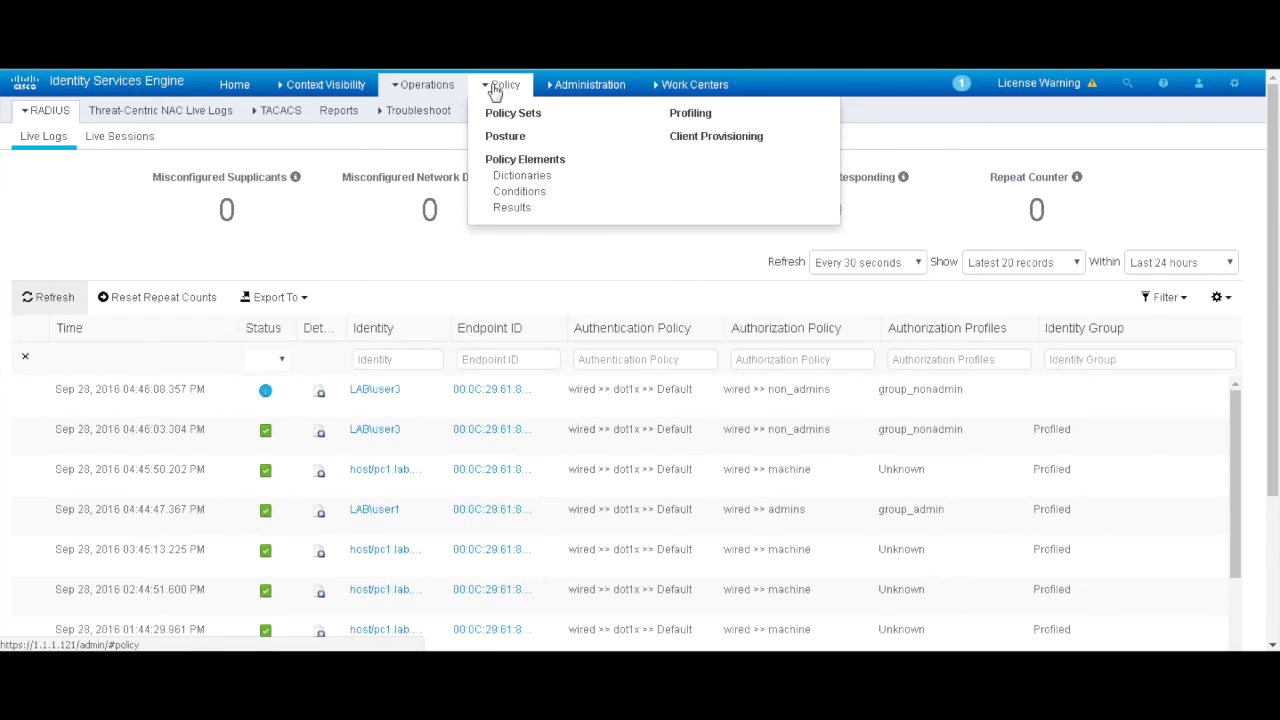
mouse_move(722, 95)
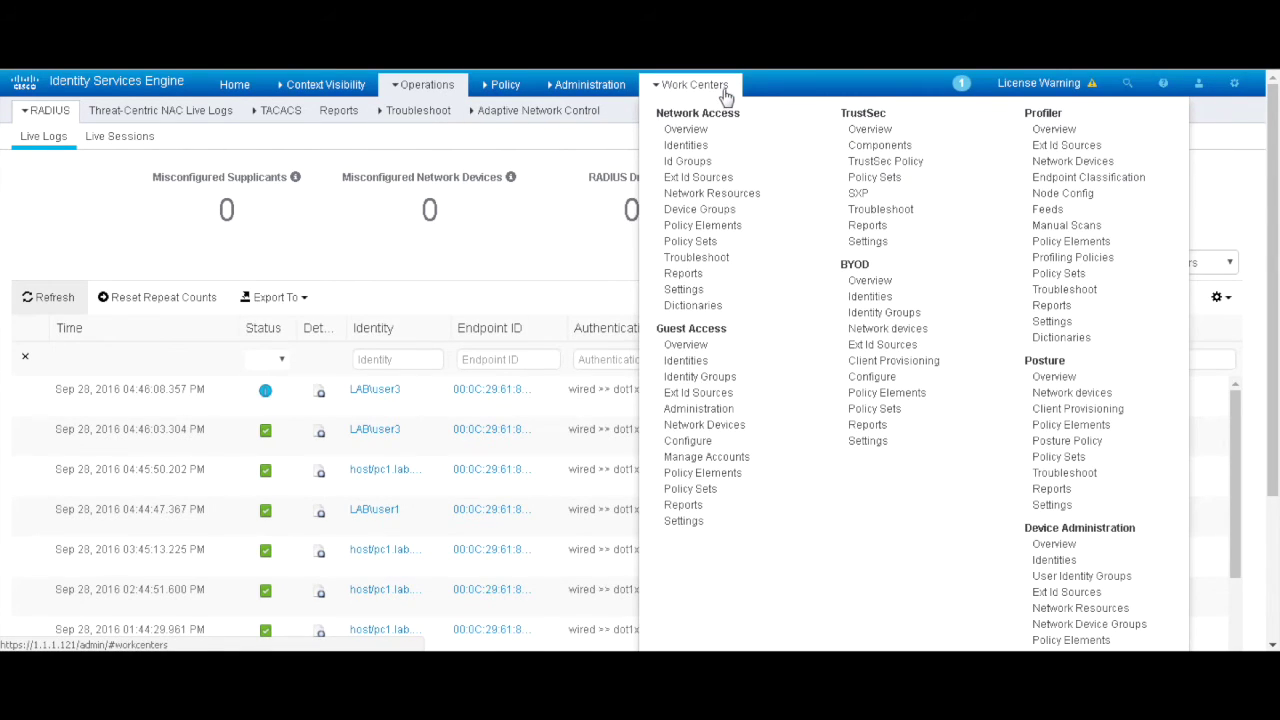
click(890, 166)
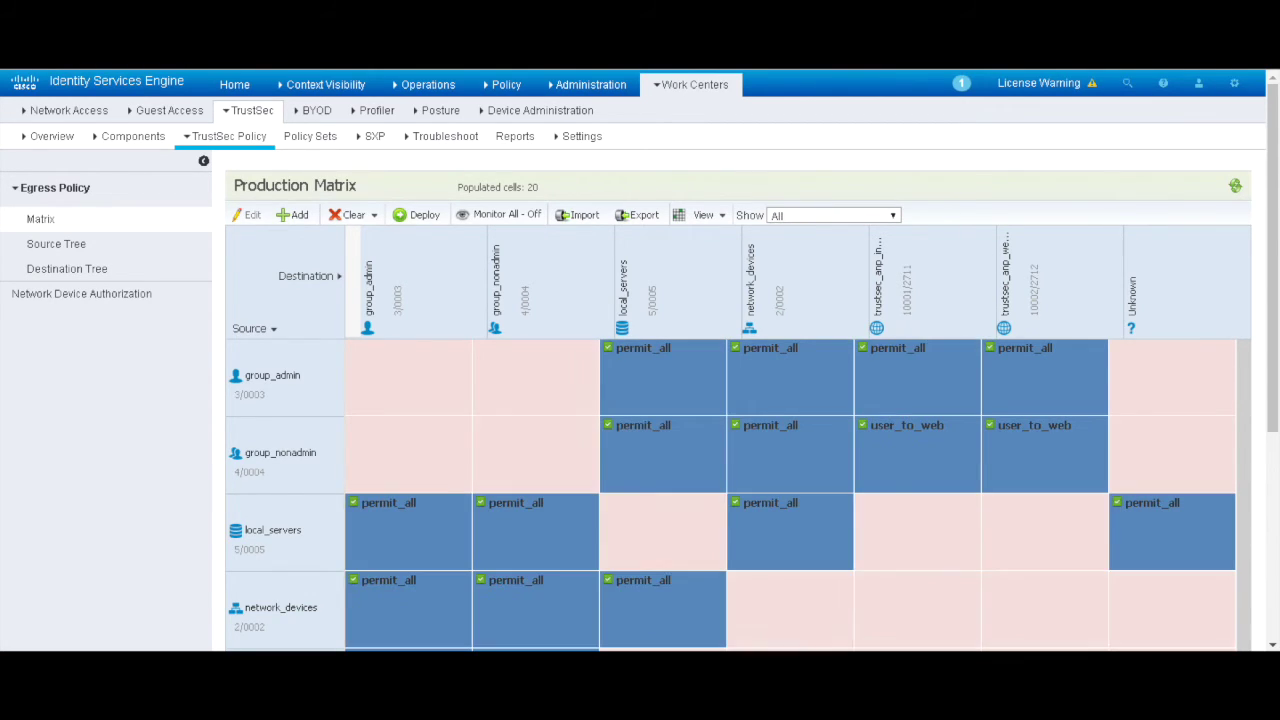
key(alt+Tab)
Step: Enter privileged mode and then global configuration mode on the switch
key(Return)
key(Return)
key(Return)
key(Return)
key(Return)
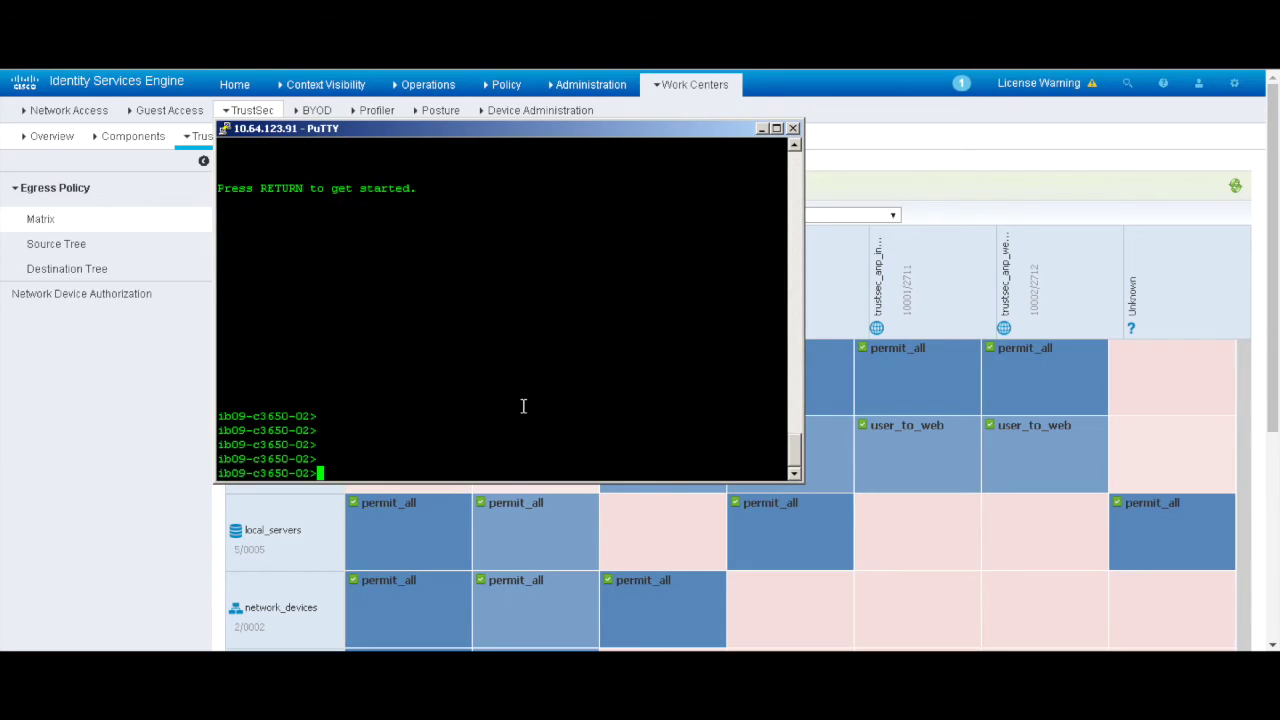
text(en)
key(Return)
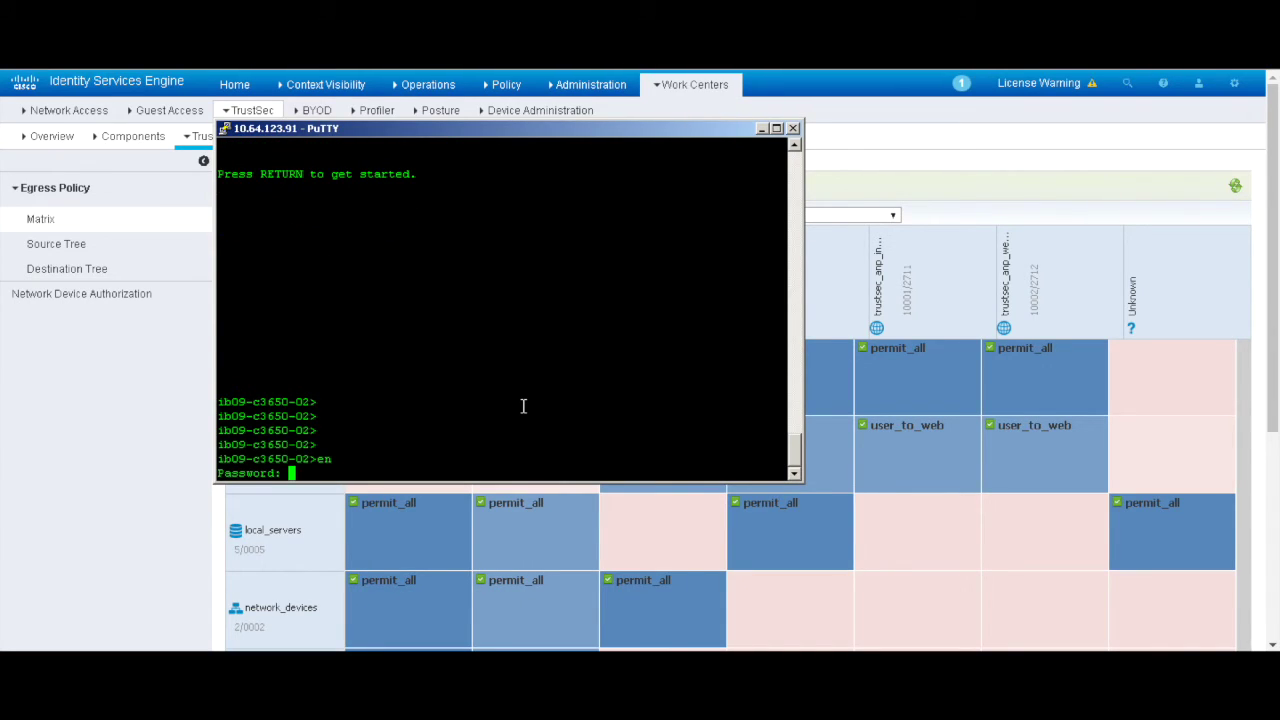
key(Return)
key(Return)
text(conf t)
key(Return)
Step: Apply 'cts role-based enforcement vlan-list 1-1000' using Tab completion
text(ct)
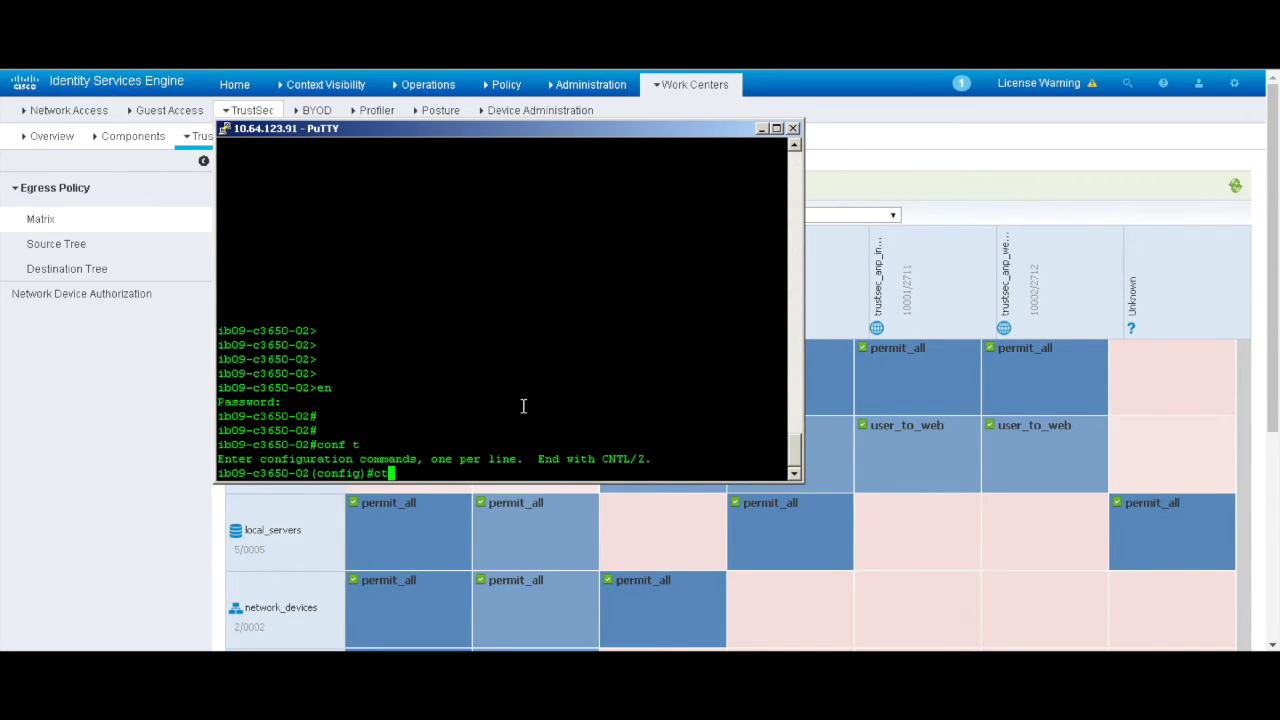
key(Tab)
text(en)
key(Tab)
key(BackSpace)
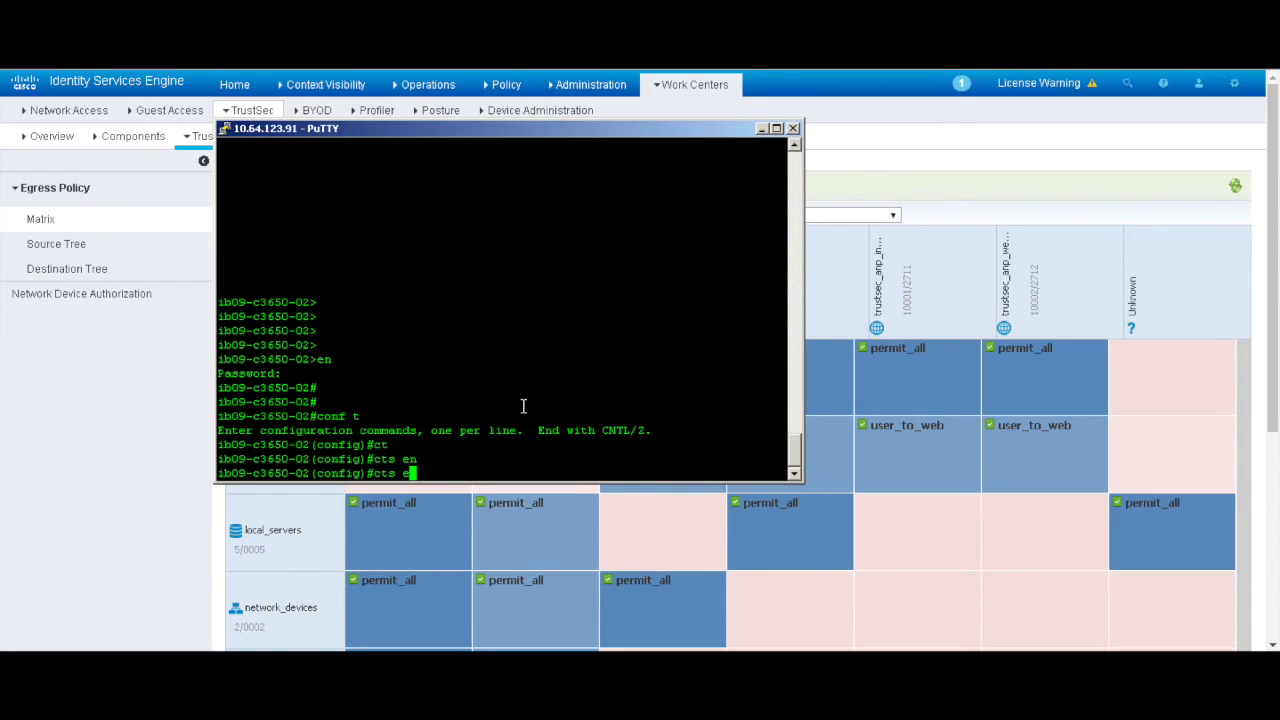
key(BackSpace)
text(rol)
key(Tab)
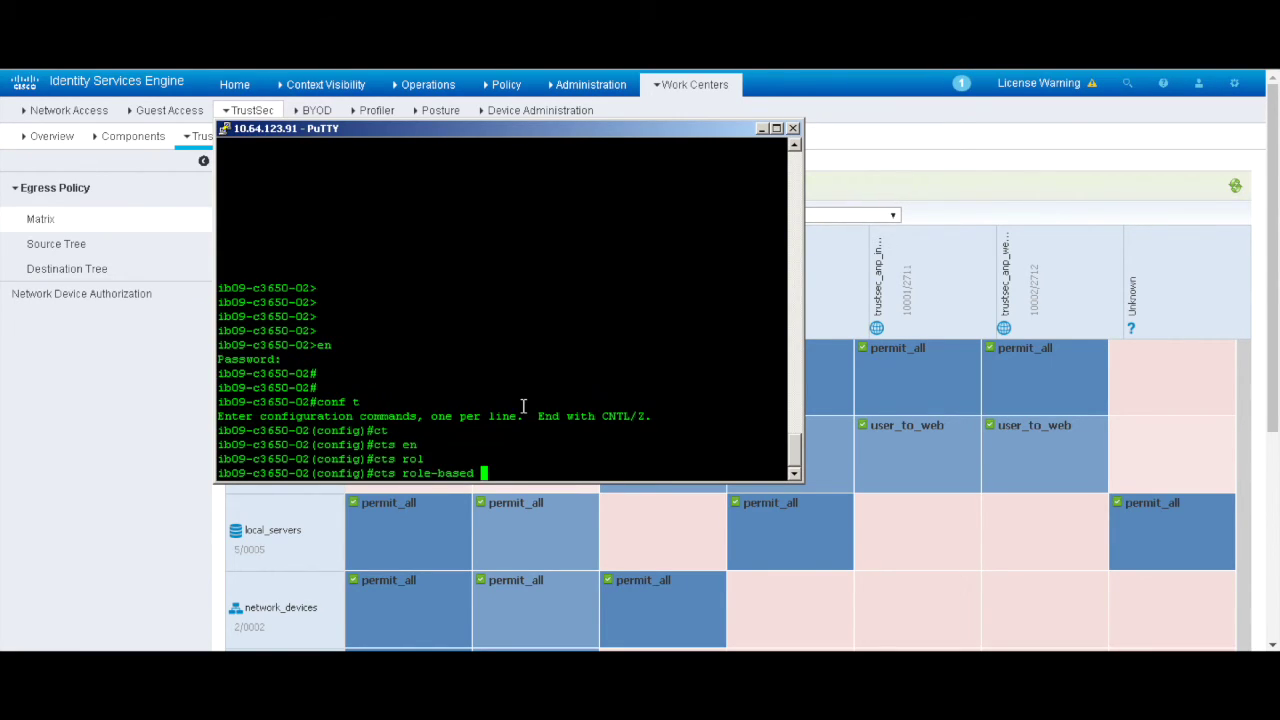
text(en)
key(Tab)
key(Tab)
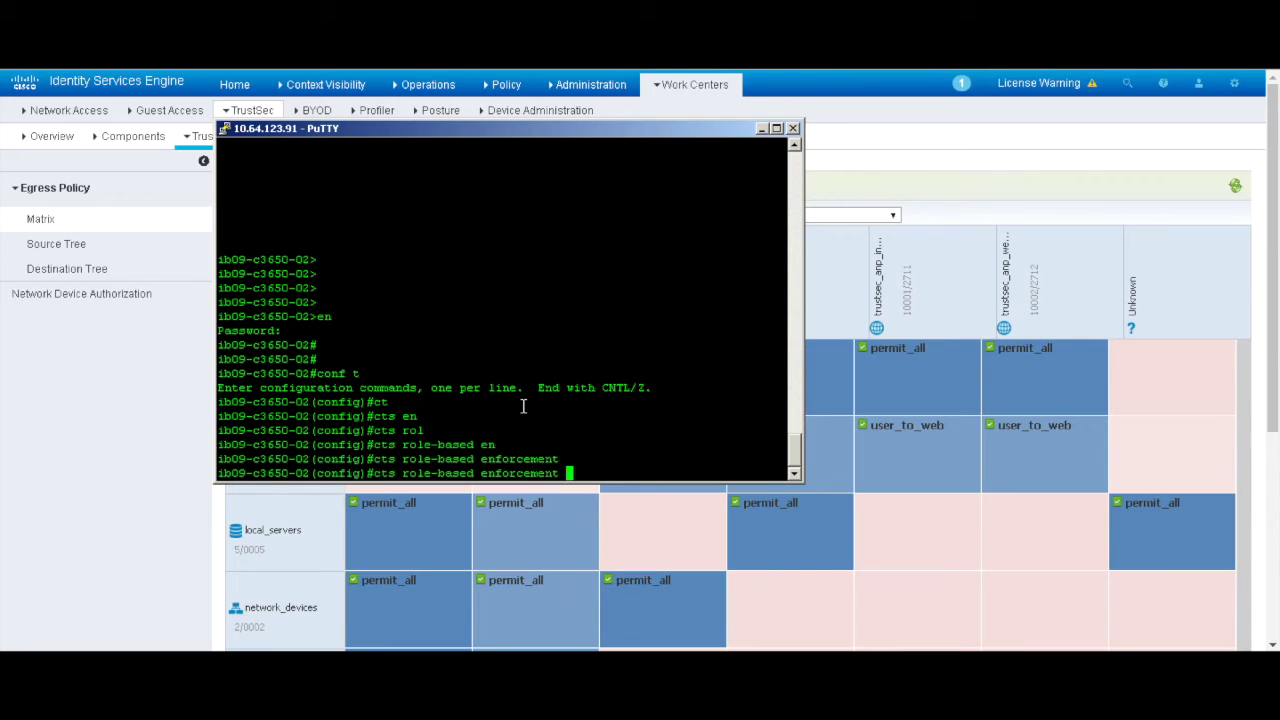
text(vl)
key(Tab)
text(1-1000)
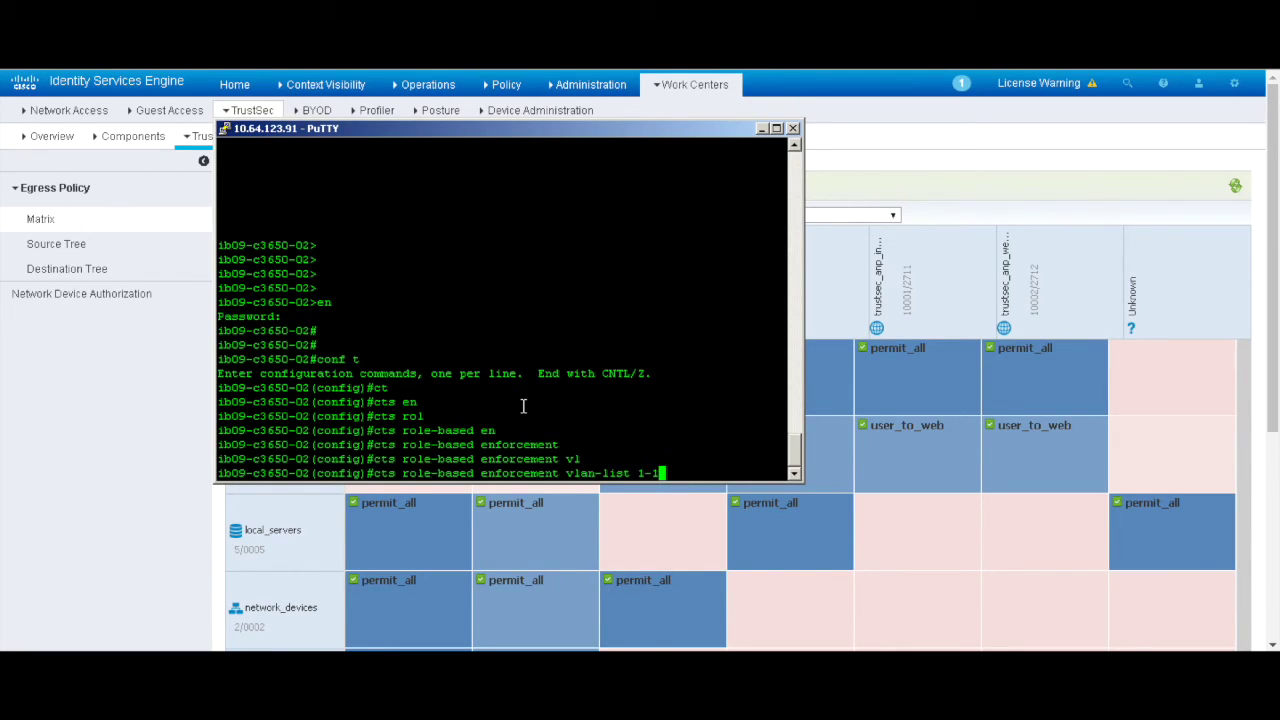
key(Return)
key(Return)
key(Return)
key(Return)
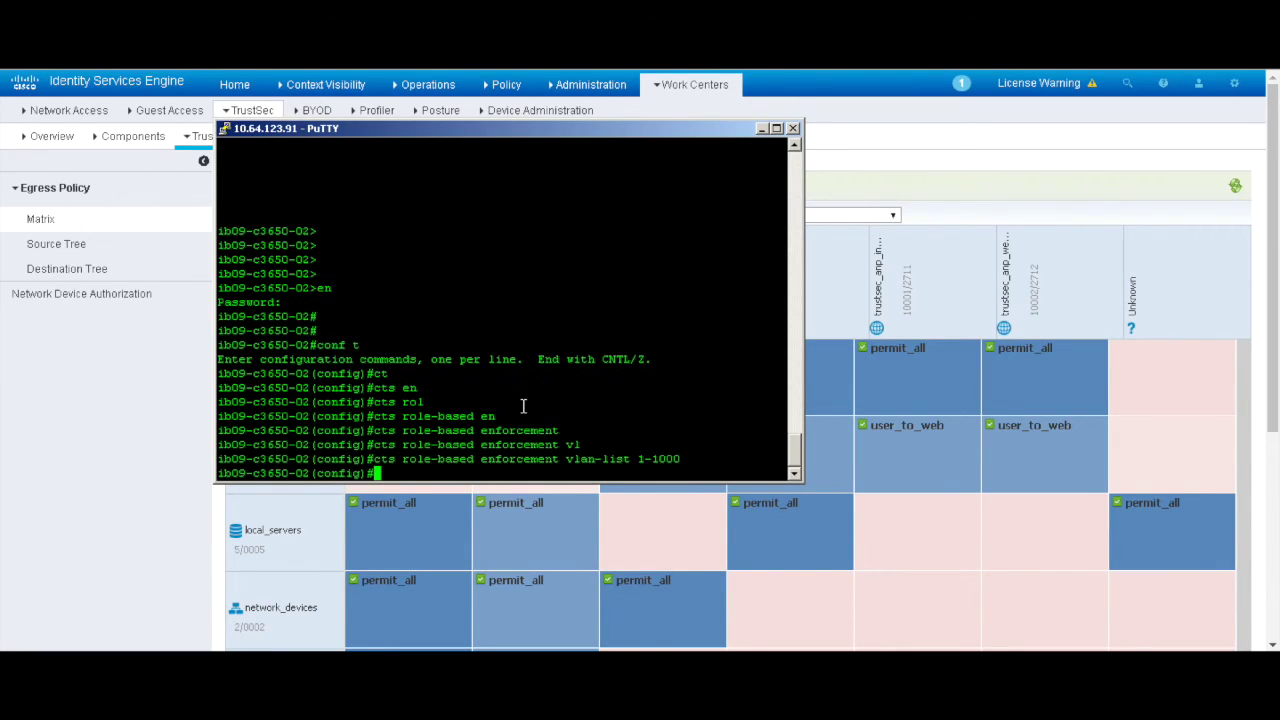
Step: Exit configuration mode back to the privileged prompt
key(ctrl+z)
key(Return)
key(Return)
key(Return)
key(Return)
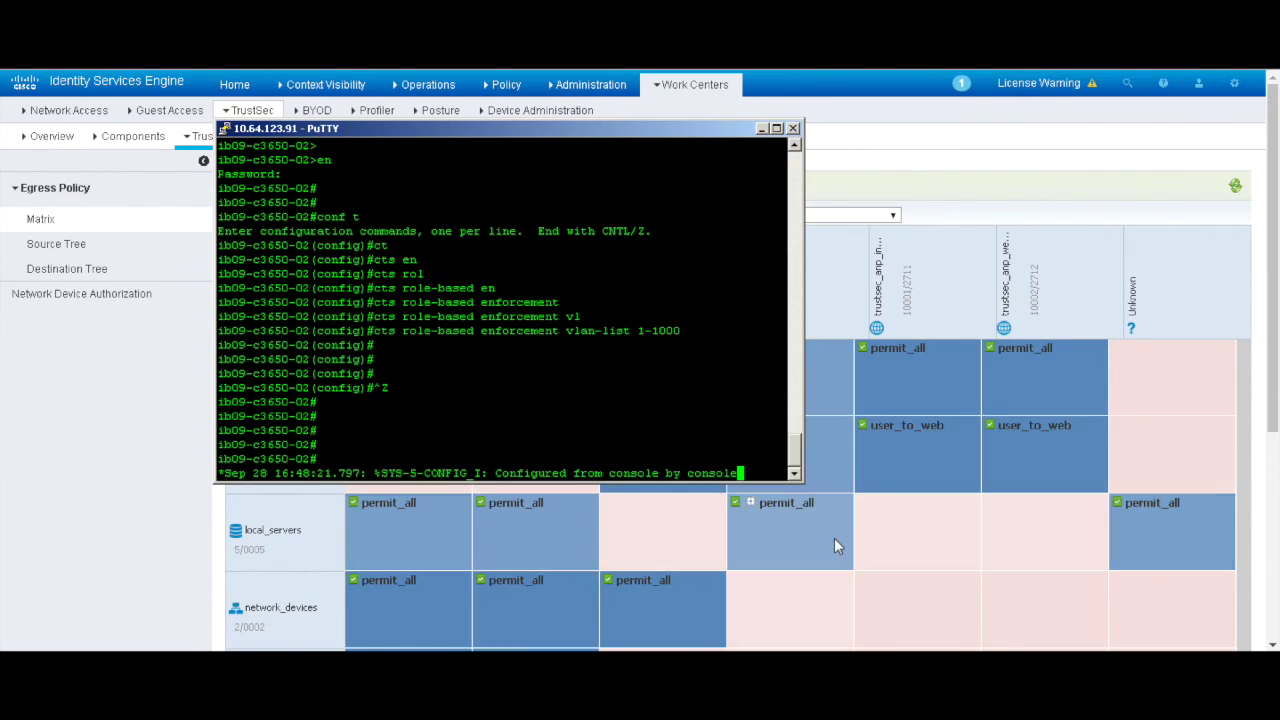
click(930, 644)
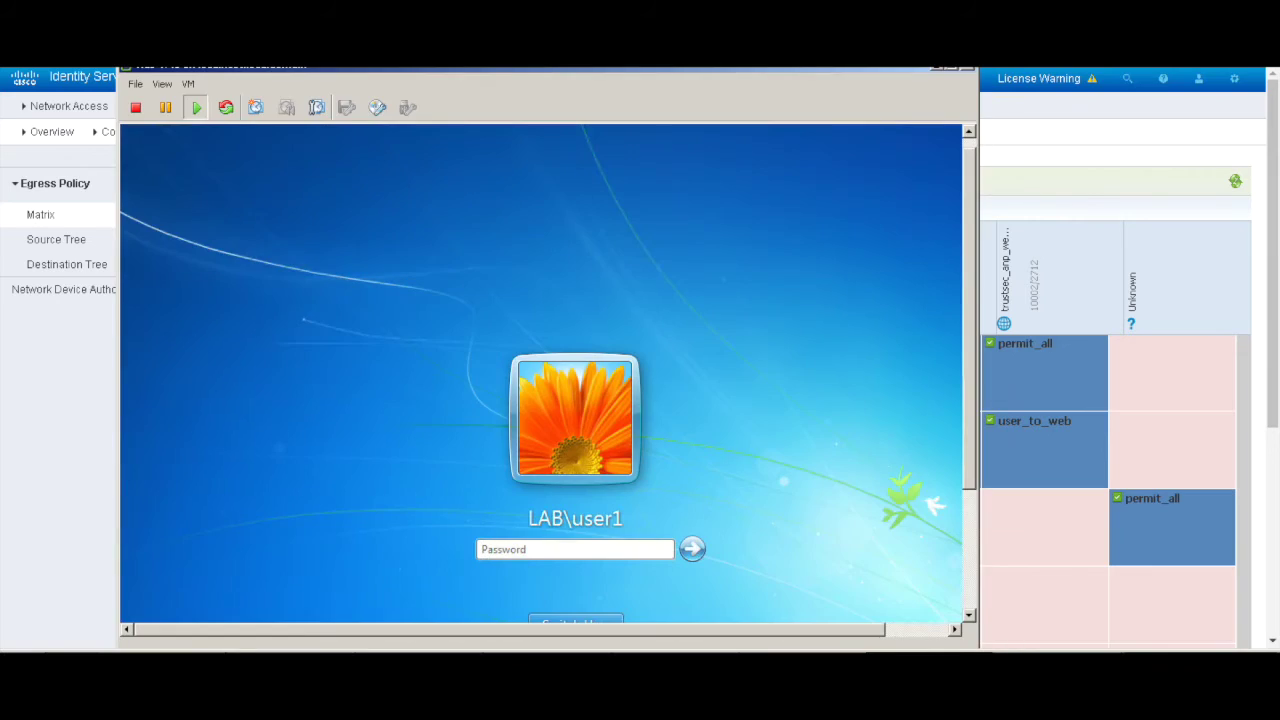
Step: Log in to the Windows 7 VM as the admin user with its password
click(587, 552)
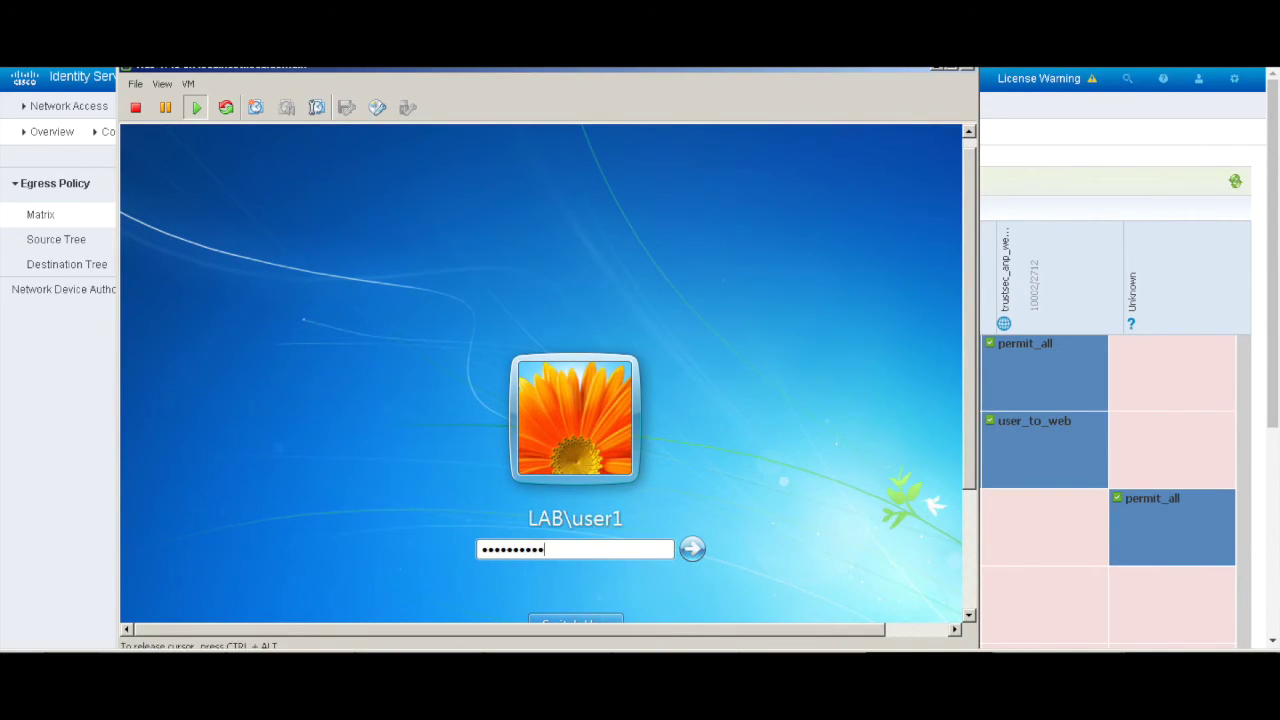
key(Return)
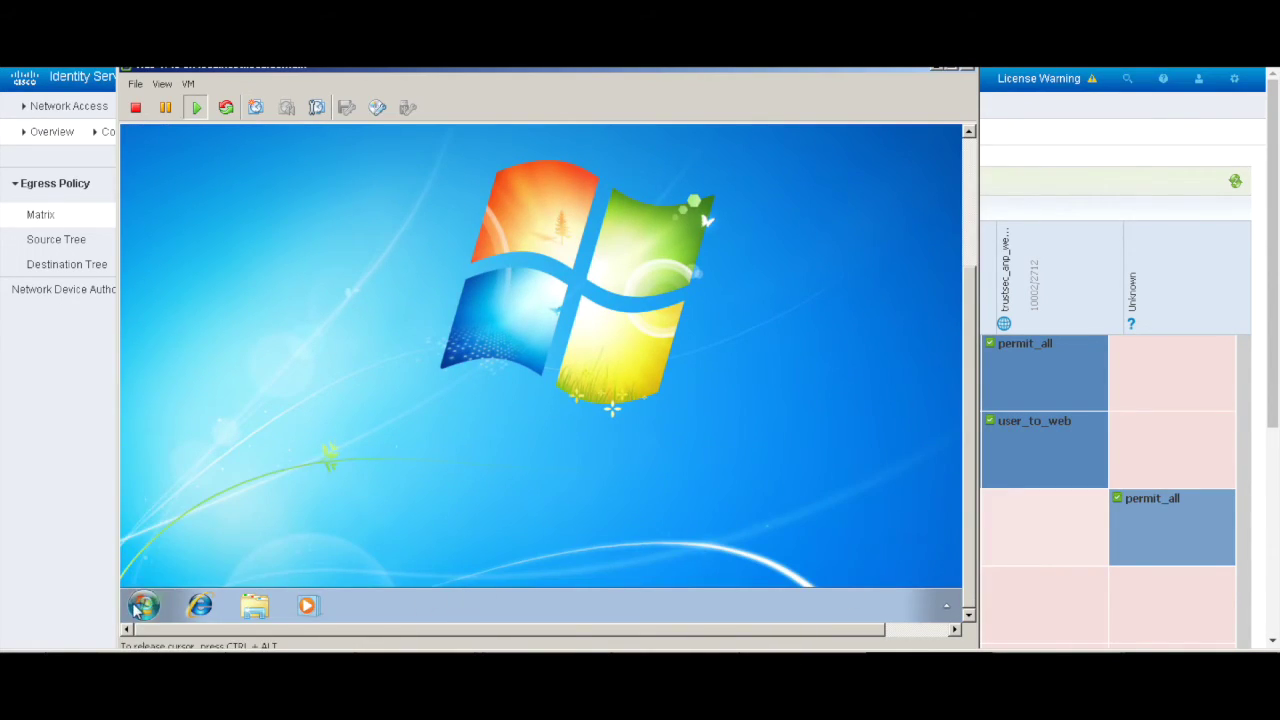
Step: From a cmd prompt, ping 3.3.3.31 and get 2 of 4 replies
click(143, 605)
click(230, 557)
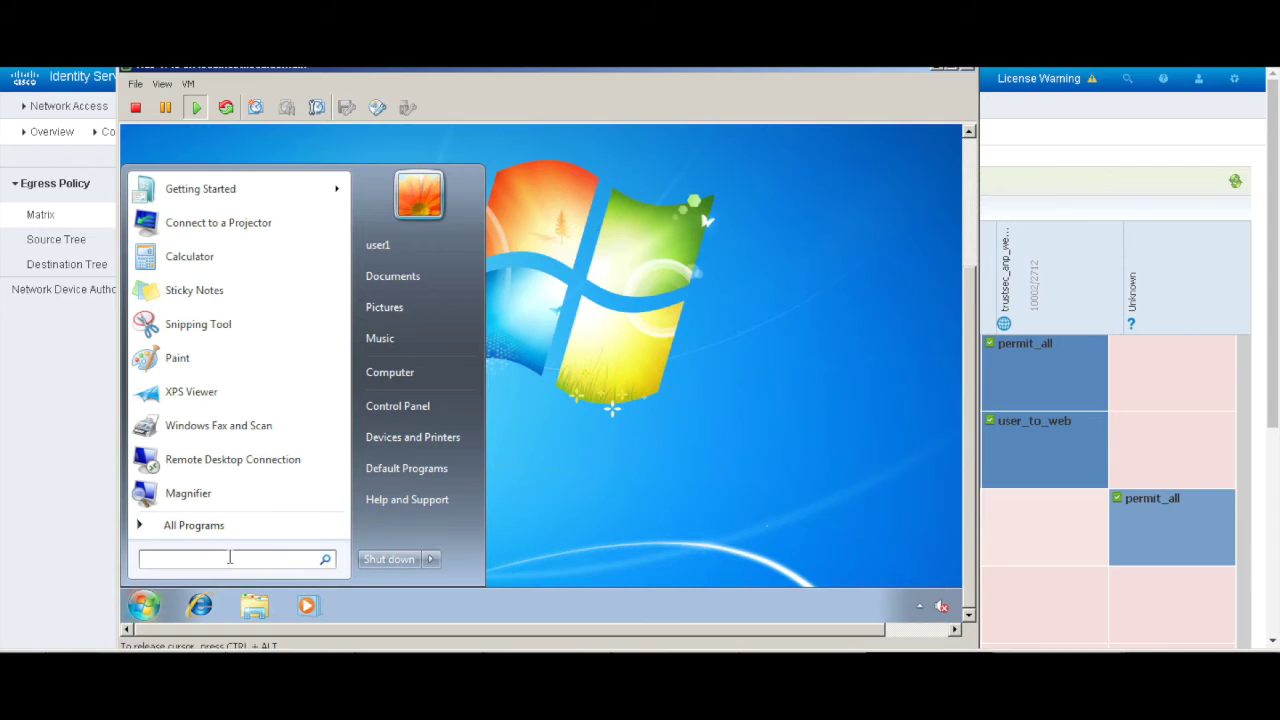
text(cmd)
key(Return)
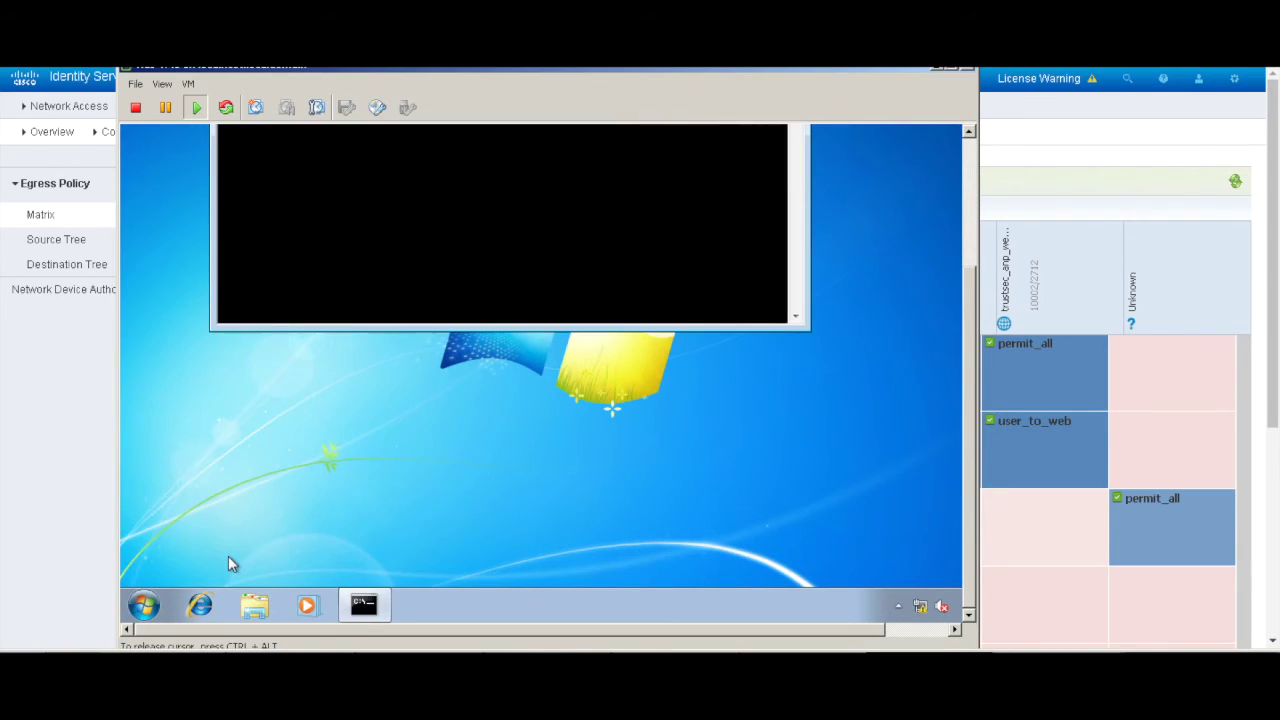
text(ping 3.3.)
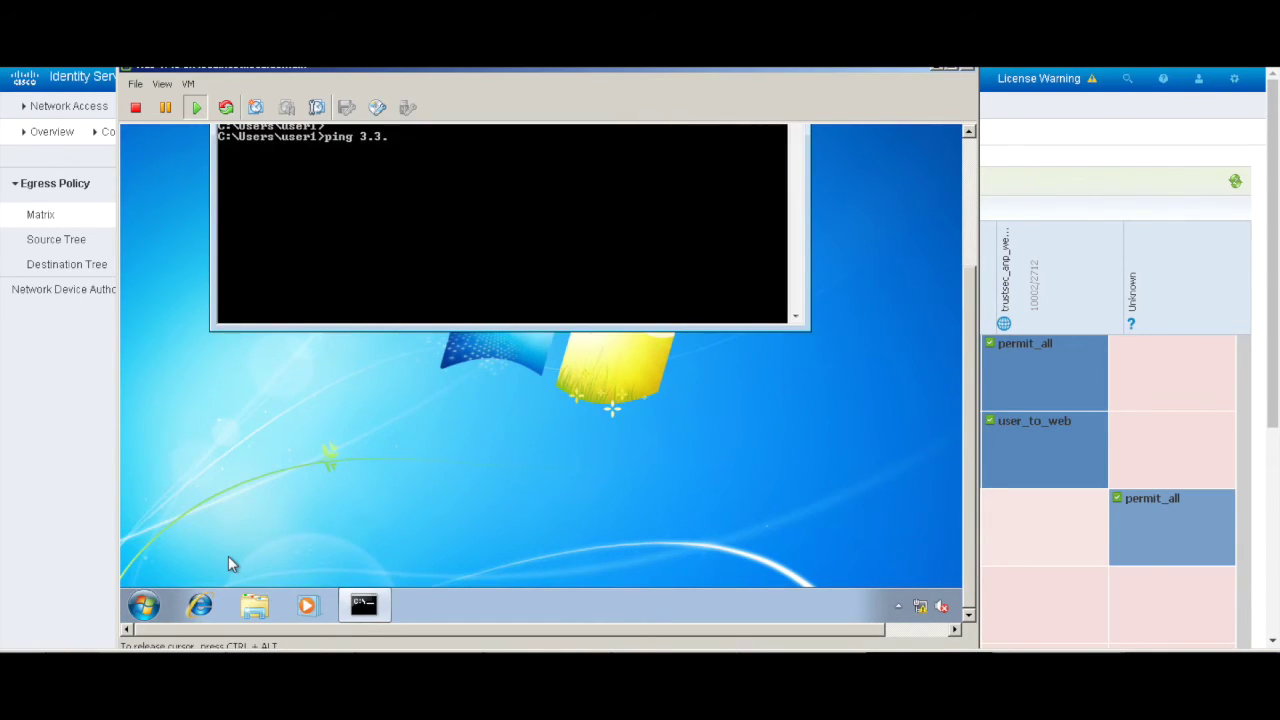
text(3.31)
key(Return)
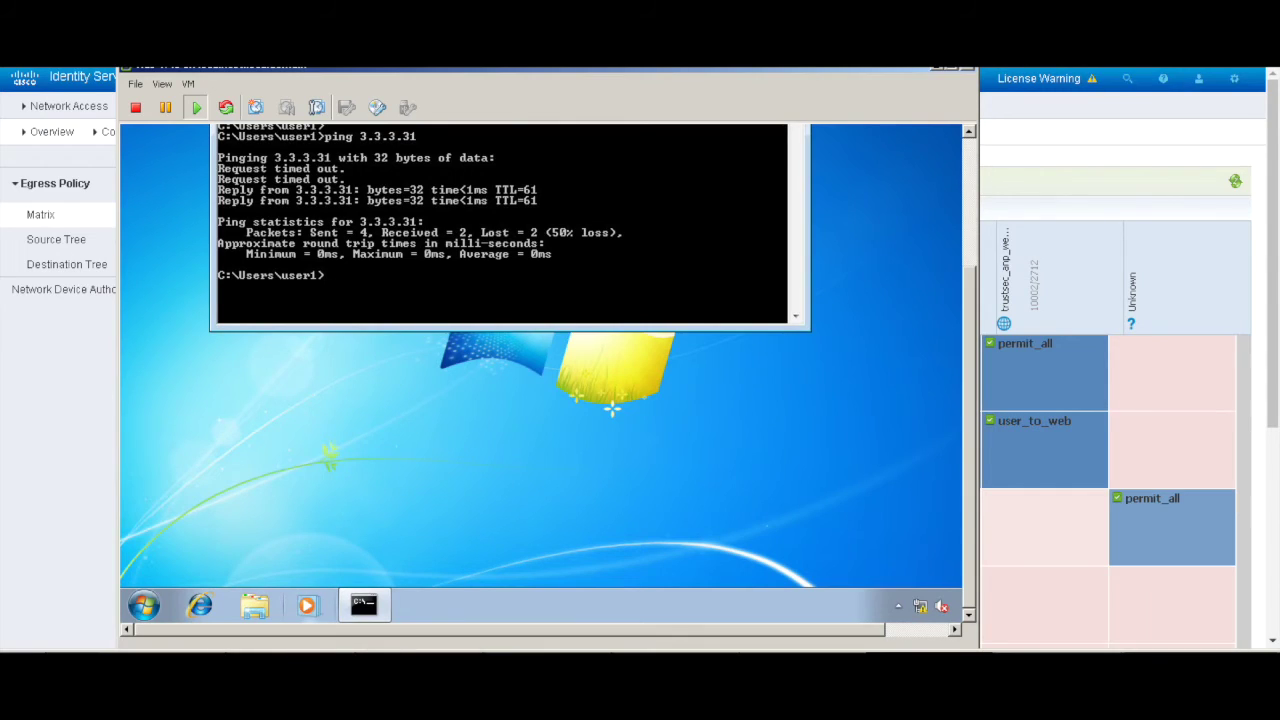
key(alt+Tab)
Step: Run 'show cts role-based permissions from 3': group_admin has permit_all-10 to groups 2, 5, 10001, 10002
key(ctrl+alt)
key(alt+Tab)
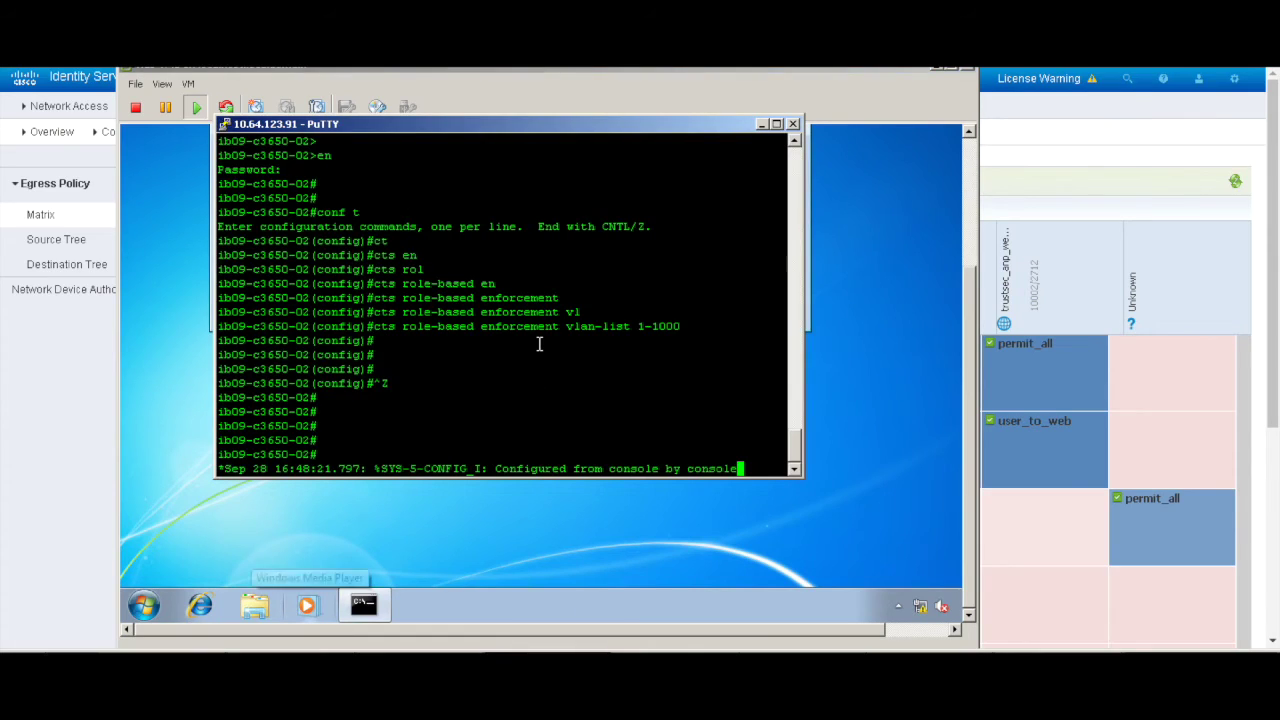
key(Return)
key(Return)
key(Return)
text(sh c)
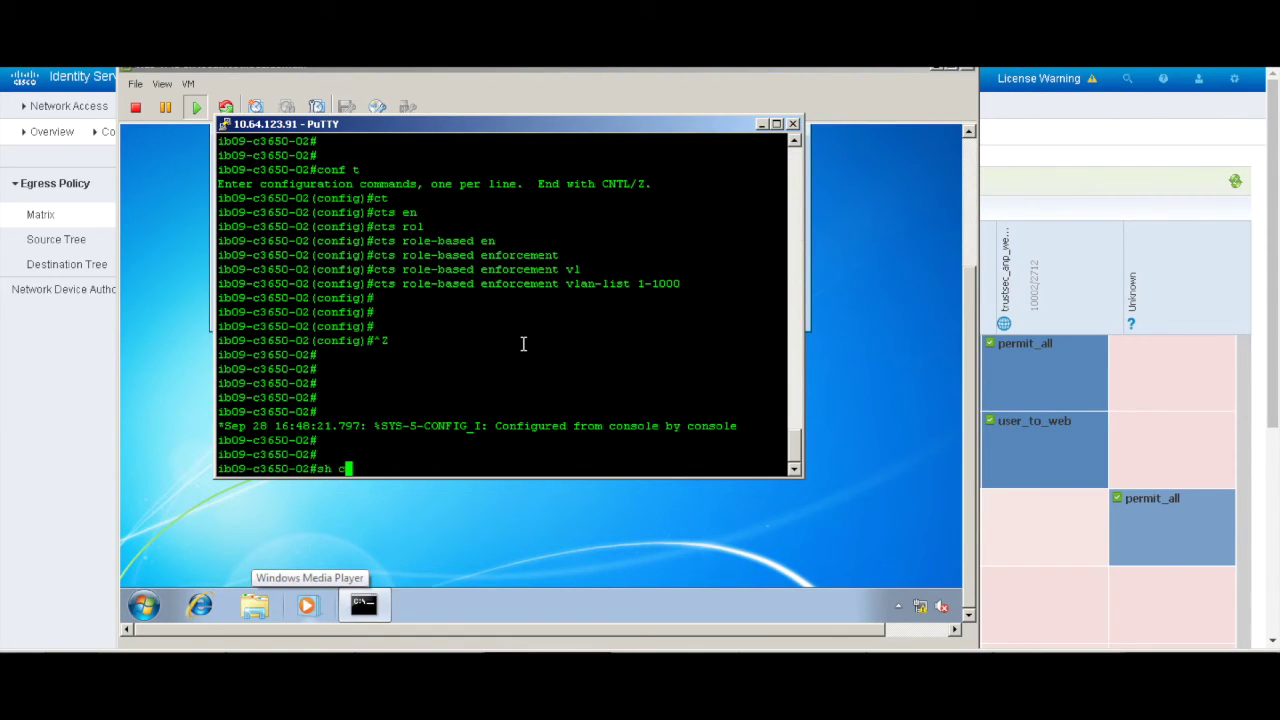
text(t)
key(Tab)
text(rol)
key(Tab)
text(pe)
key(Tab)
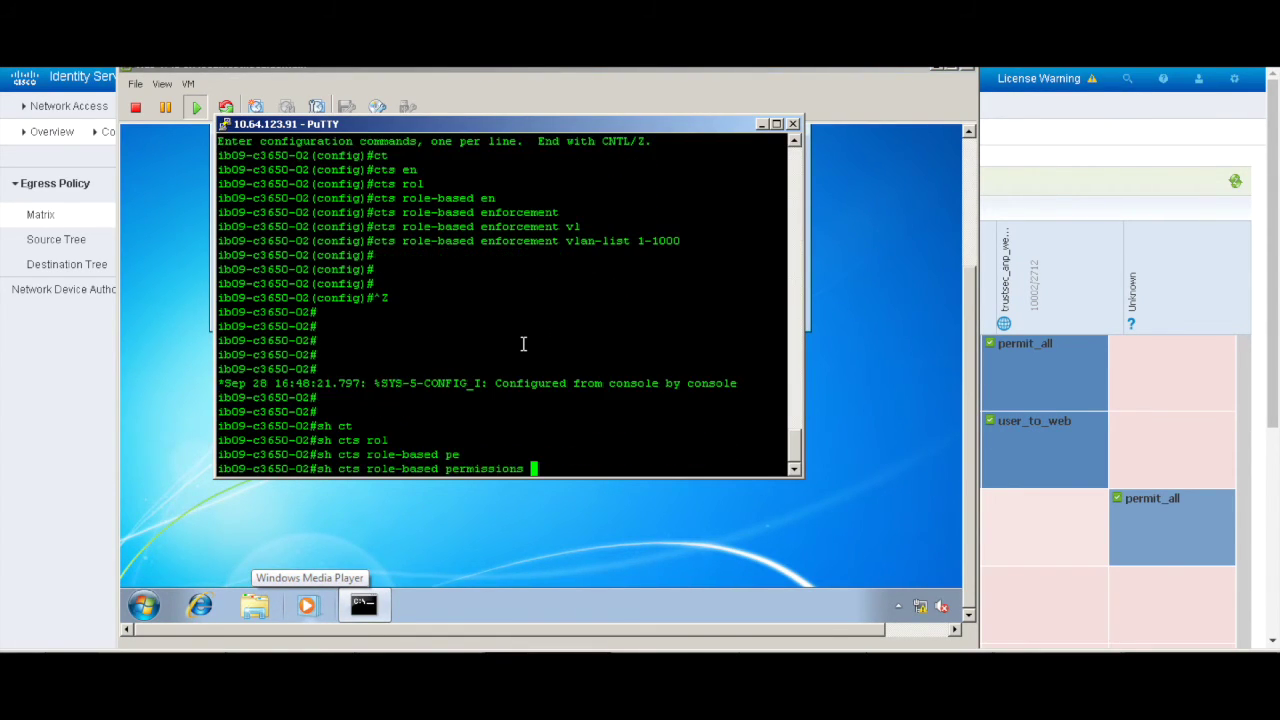
text(from 3)
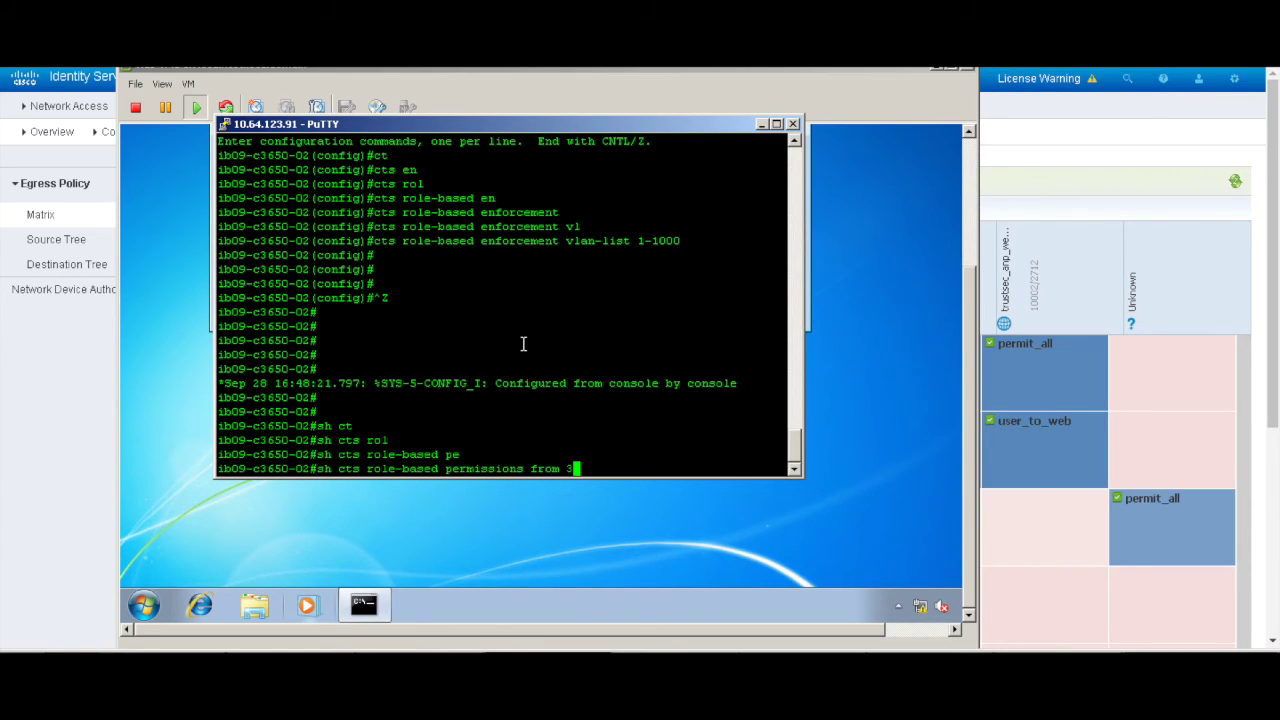
key(Return)
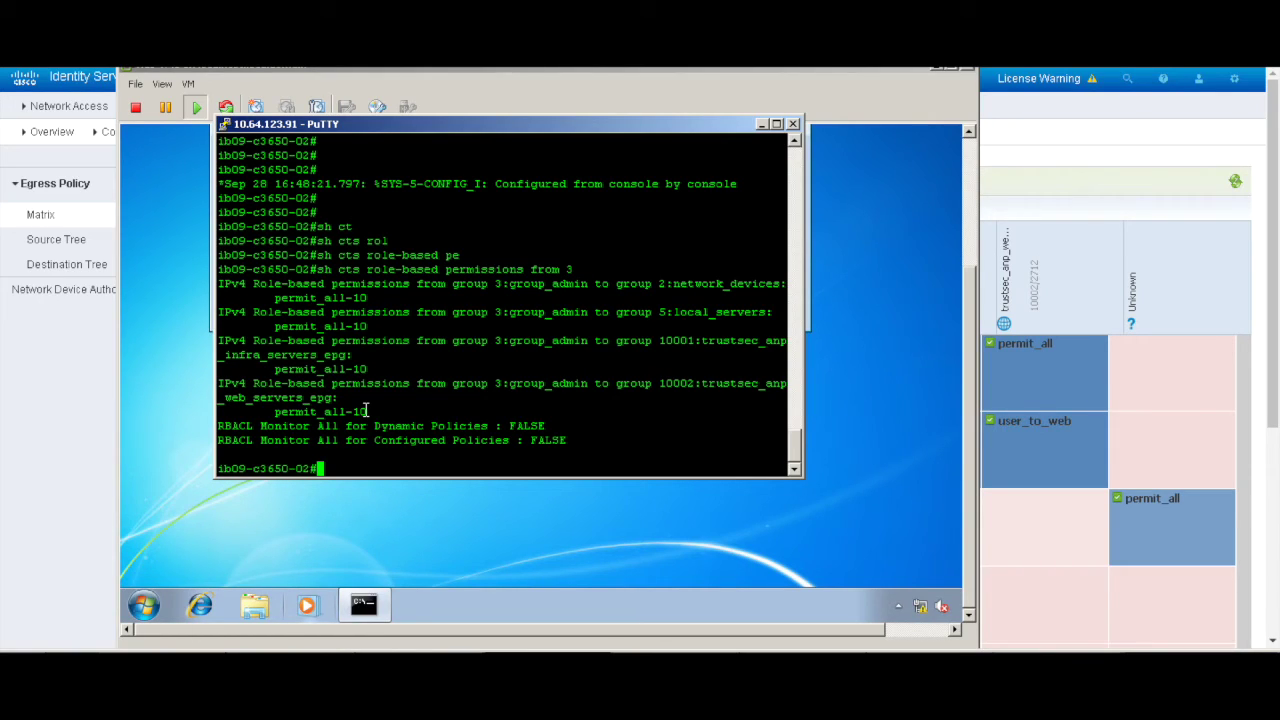
key(Return)
key(Return)
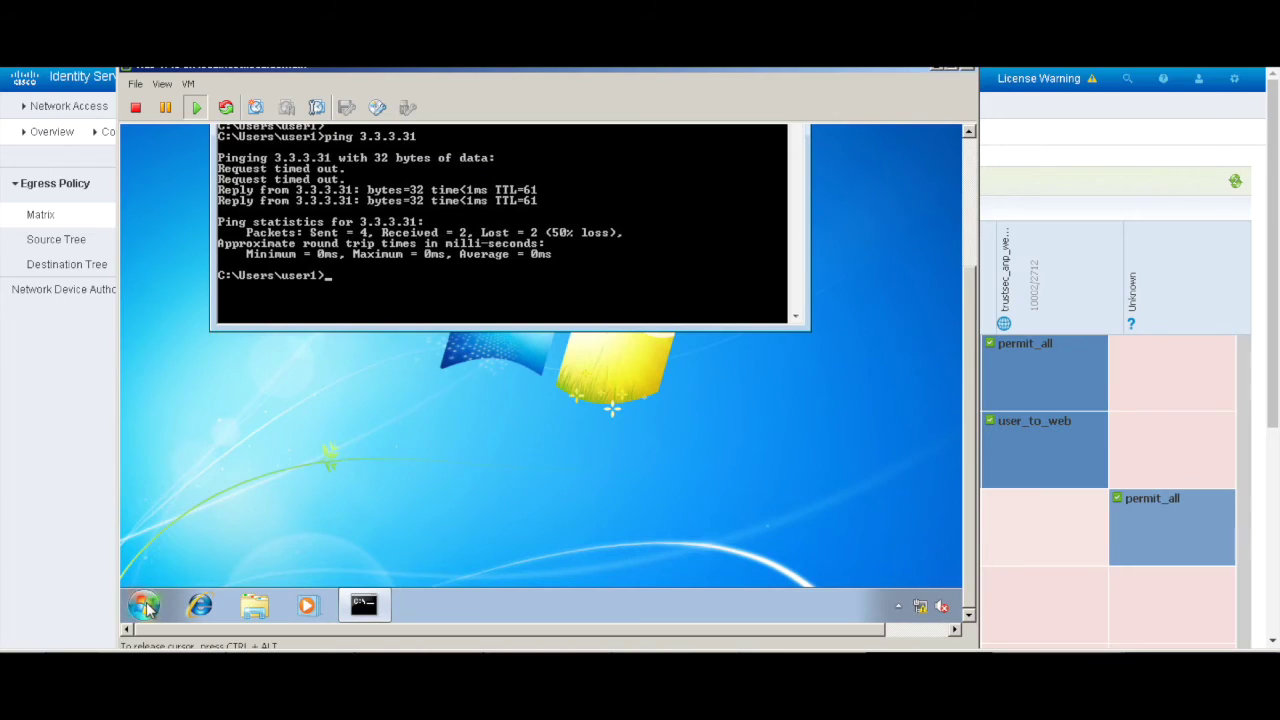
click(144, 605)
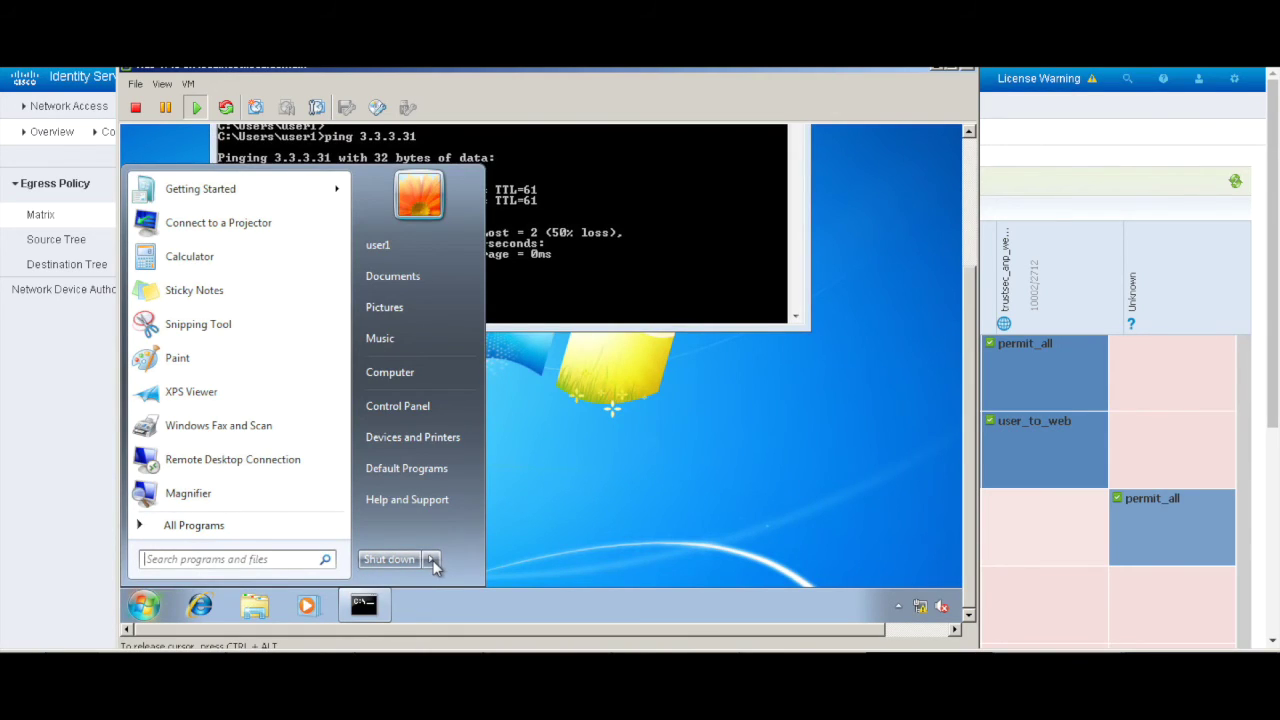
Step: Log off the current Windows user and send Ctrl+Alt+Del from the VM menu
click(431, 560)
click(482, 494)
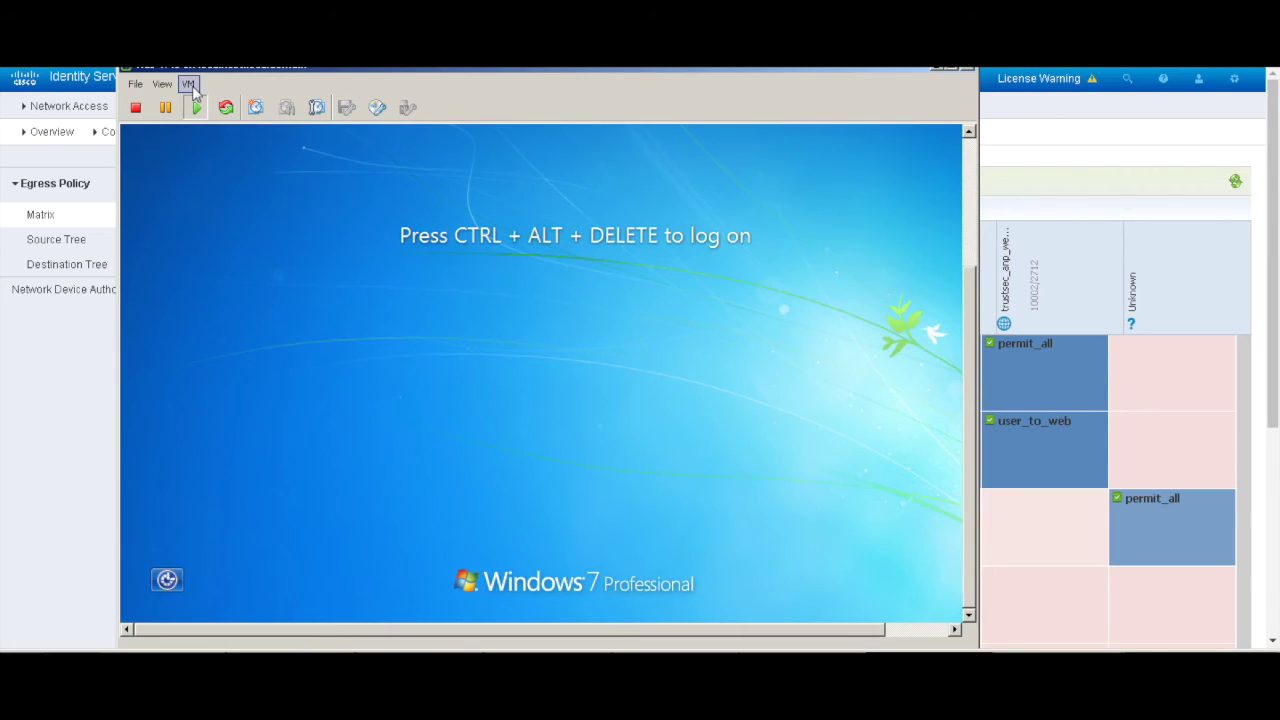
click(190, 85)
mouse_move(229, 126)
click(458, 138)
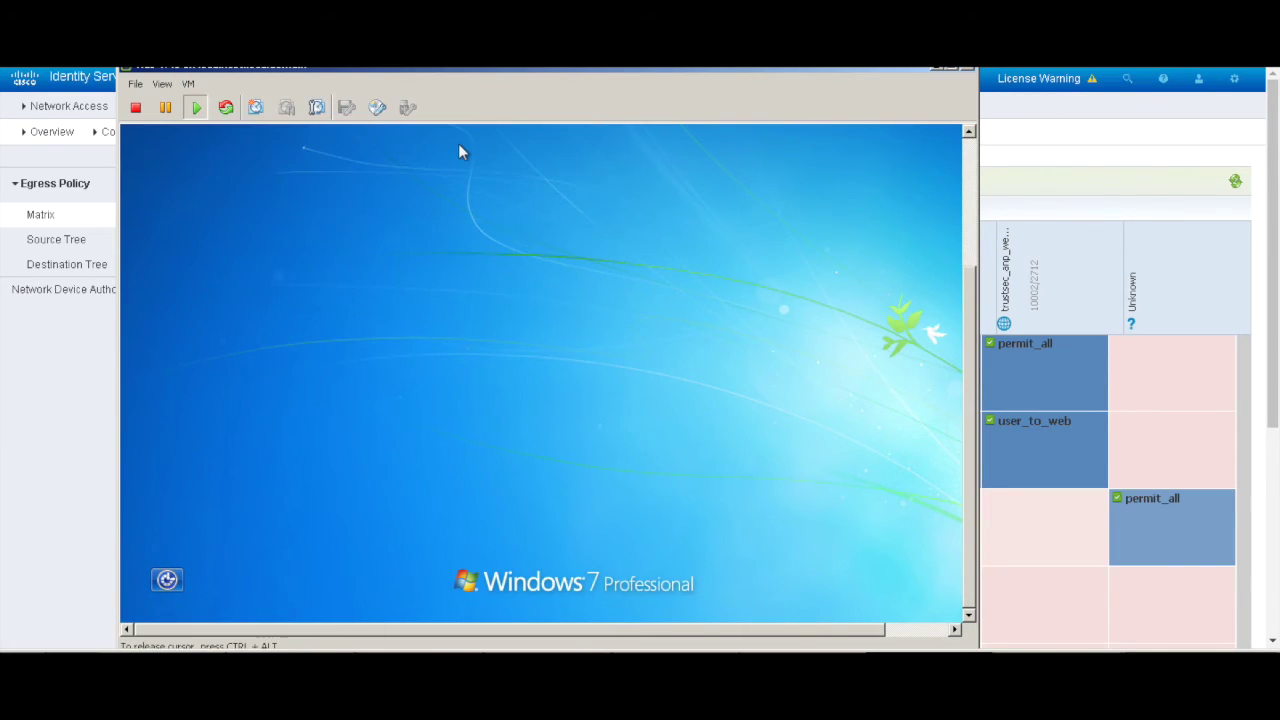
Step: Sign in through Switch User > Other User with another domain user's name and password
click(588, 455)
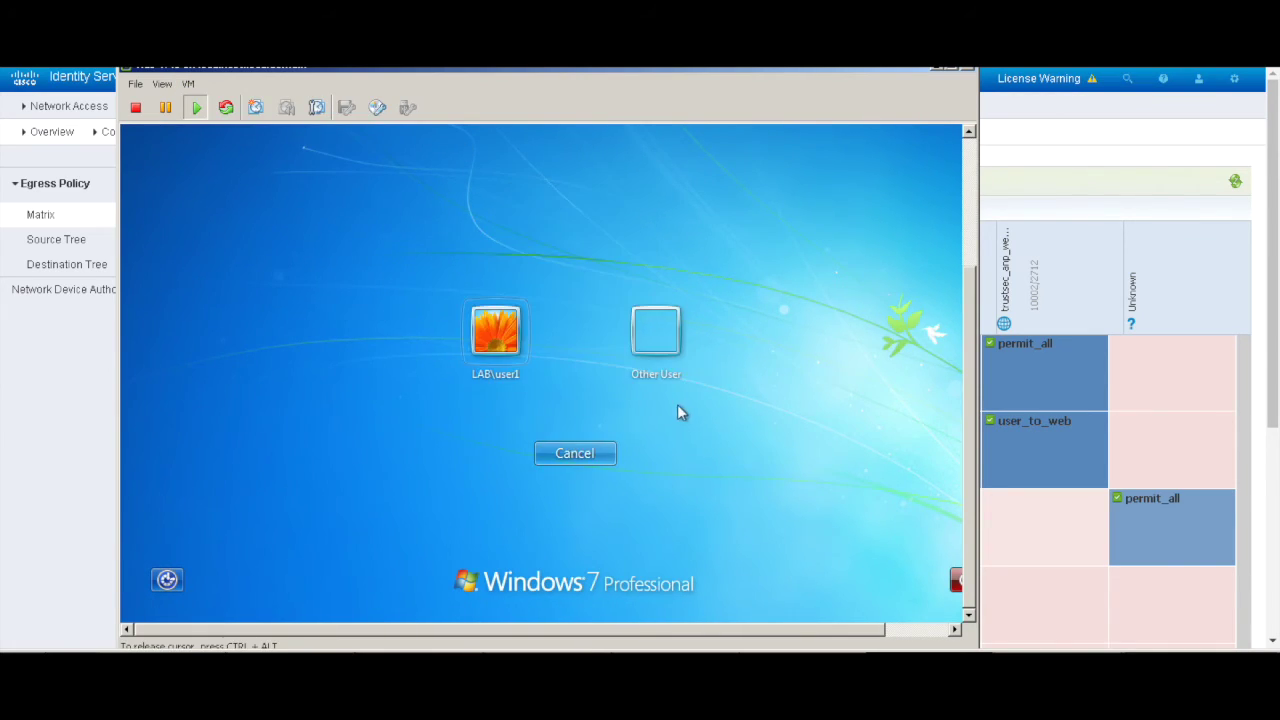
click(634, 343)
text(use)
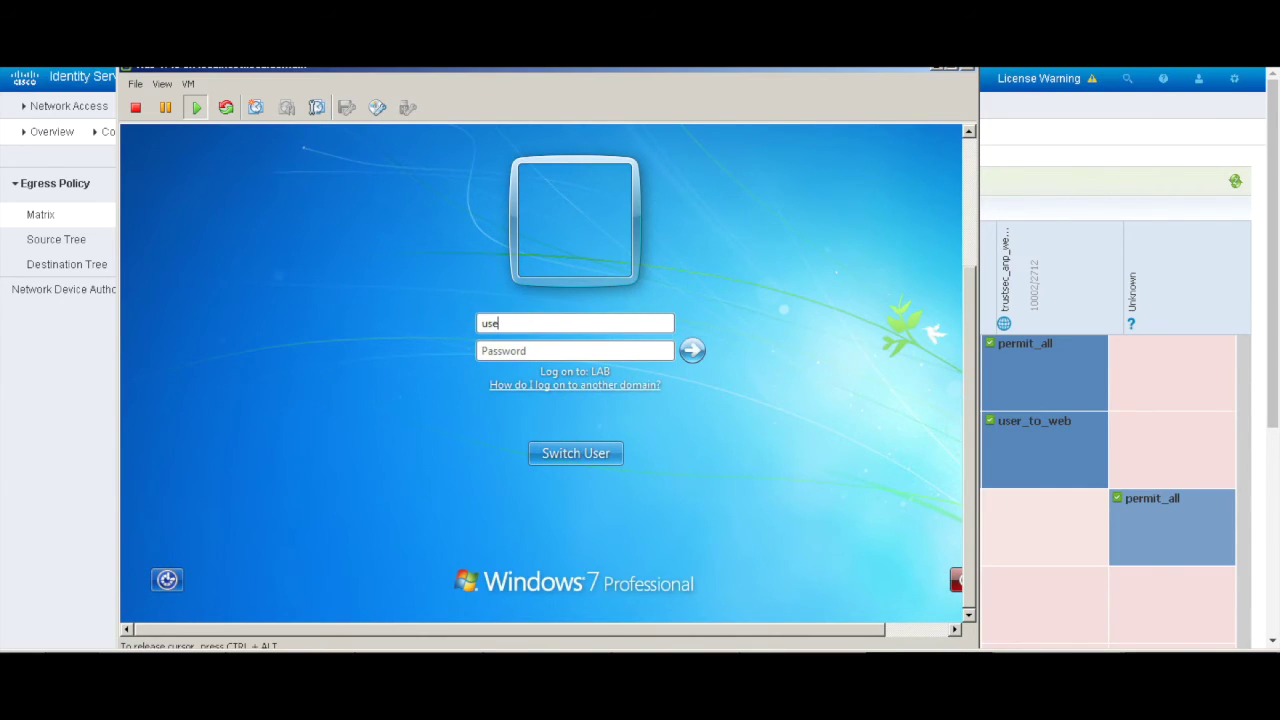
text(r3)
key(Tab)
key(Return)
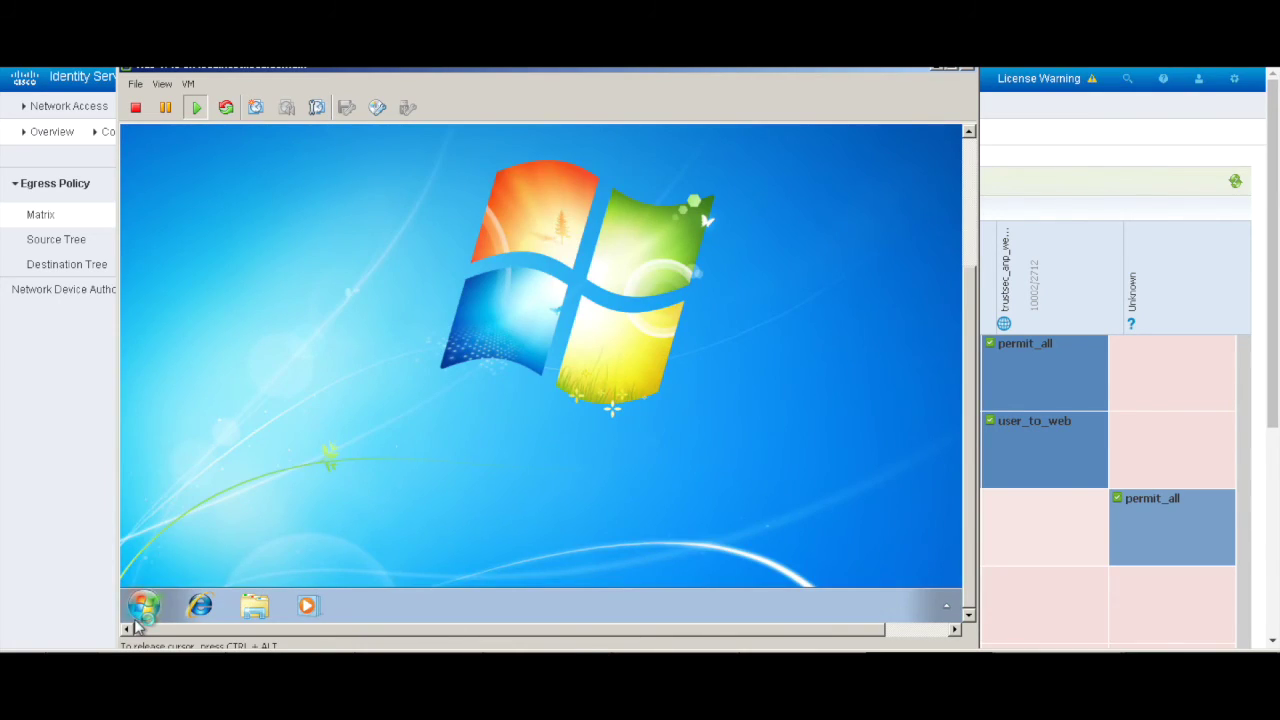
click(143, 605)
Step: Open cmd and run 'ping 3.3.3.31 -t', which returns only timeouts
text(cmd)
key(Return)
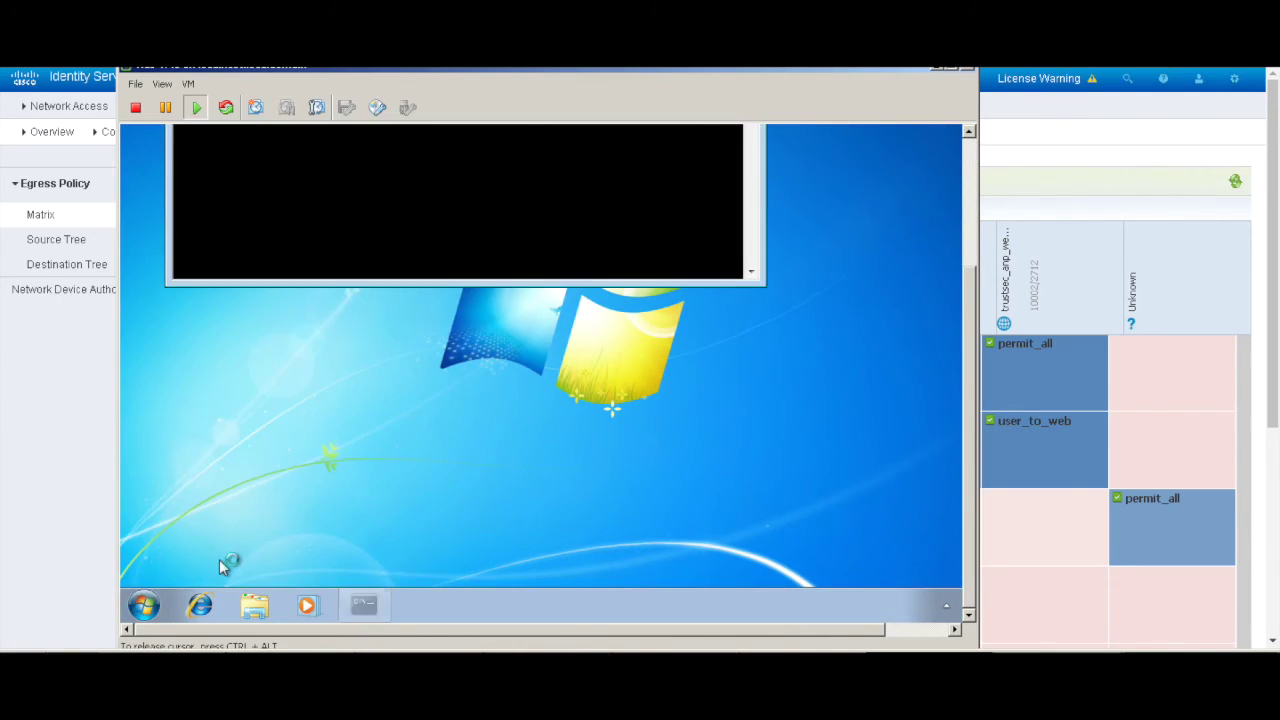
key(Return)
key(Return)
key(Return)
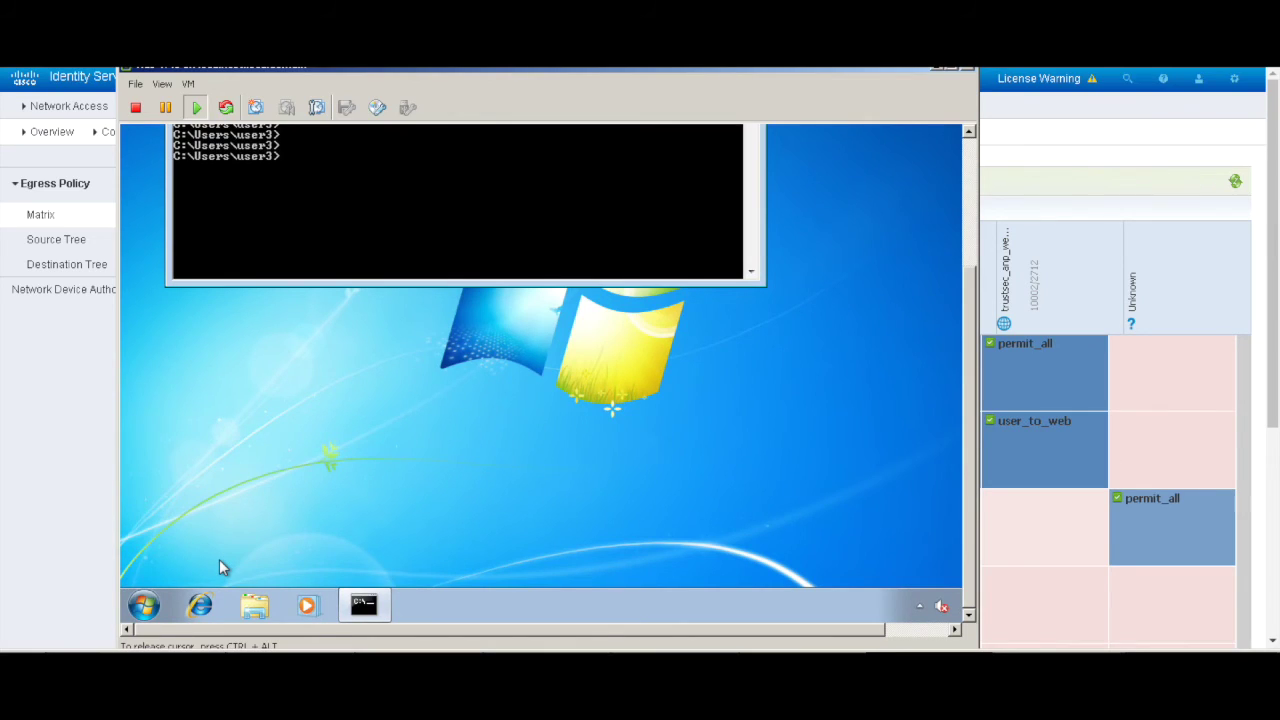
text(ping 3.3.3.3)
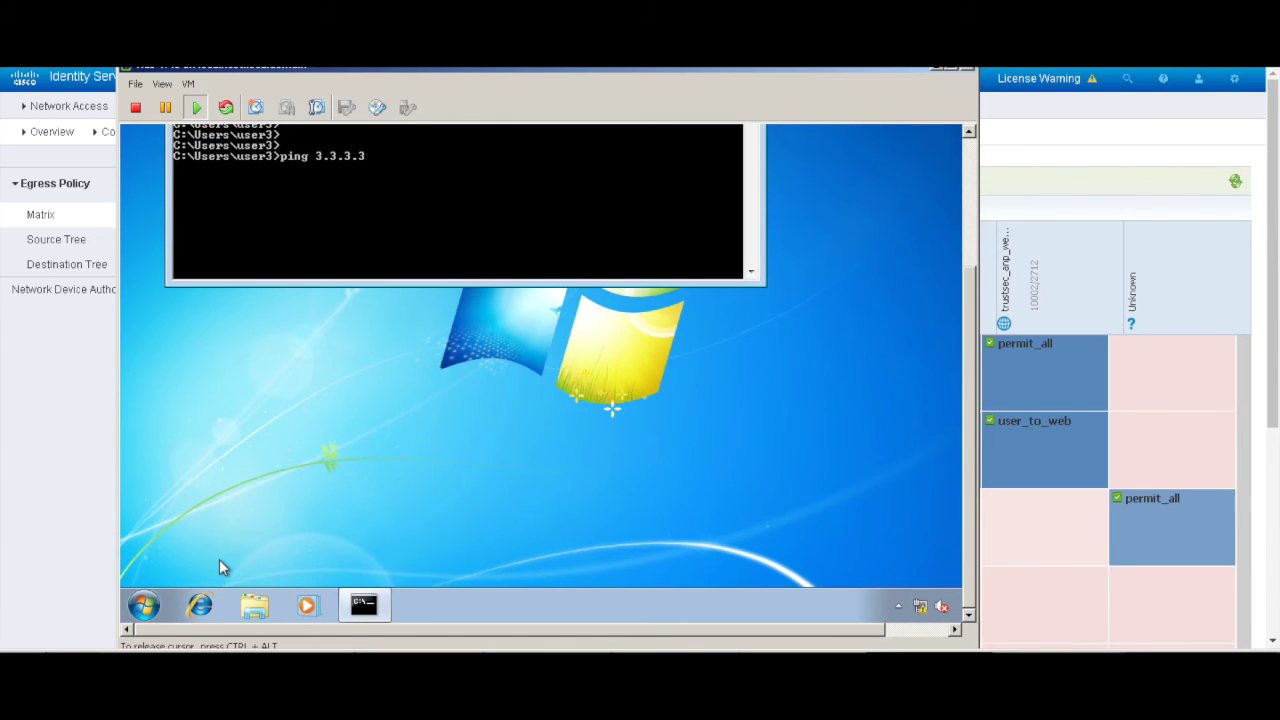
text(1 -t)
key(Return)
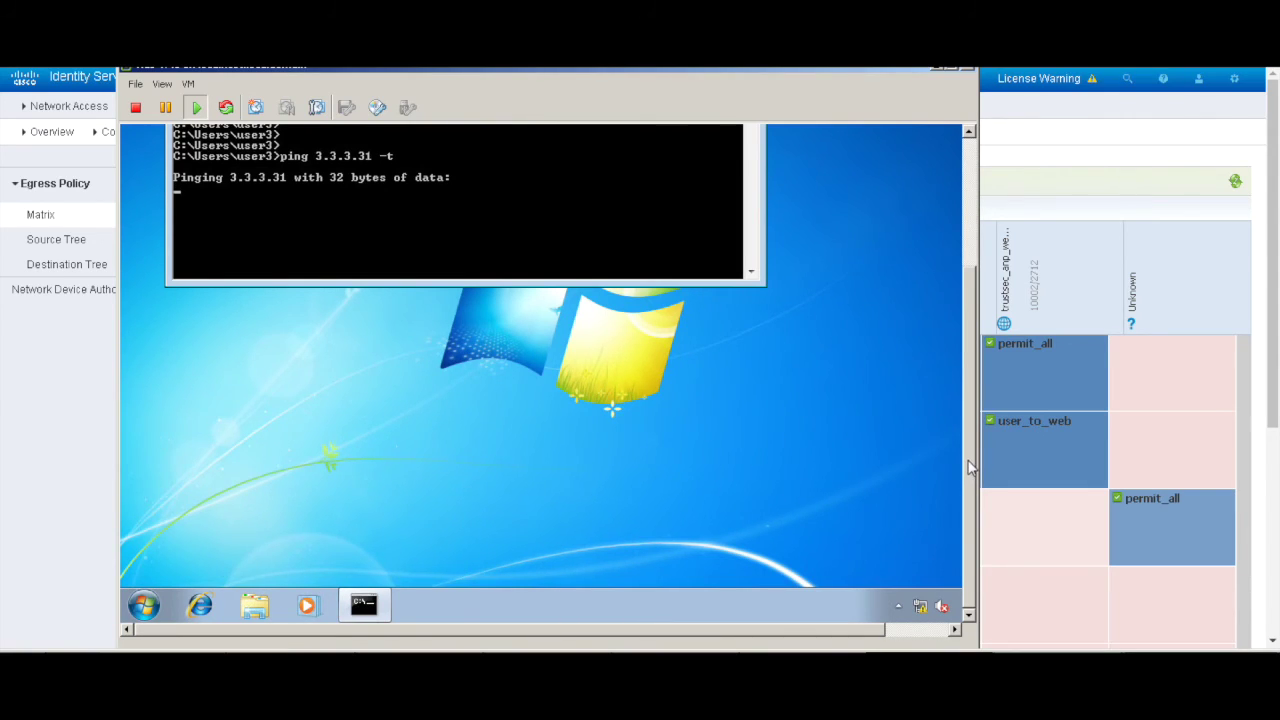
drag(968, 467, 968, 438)
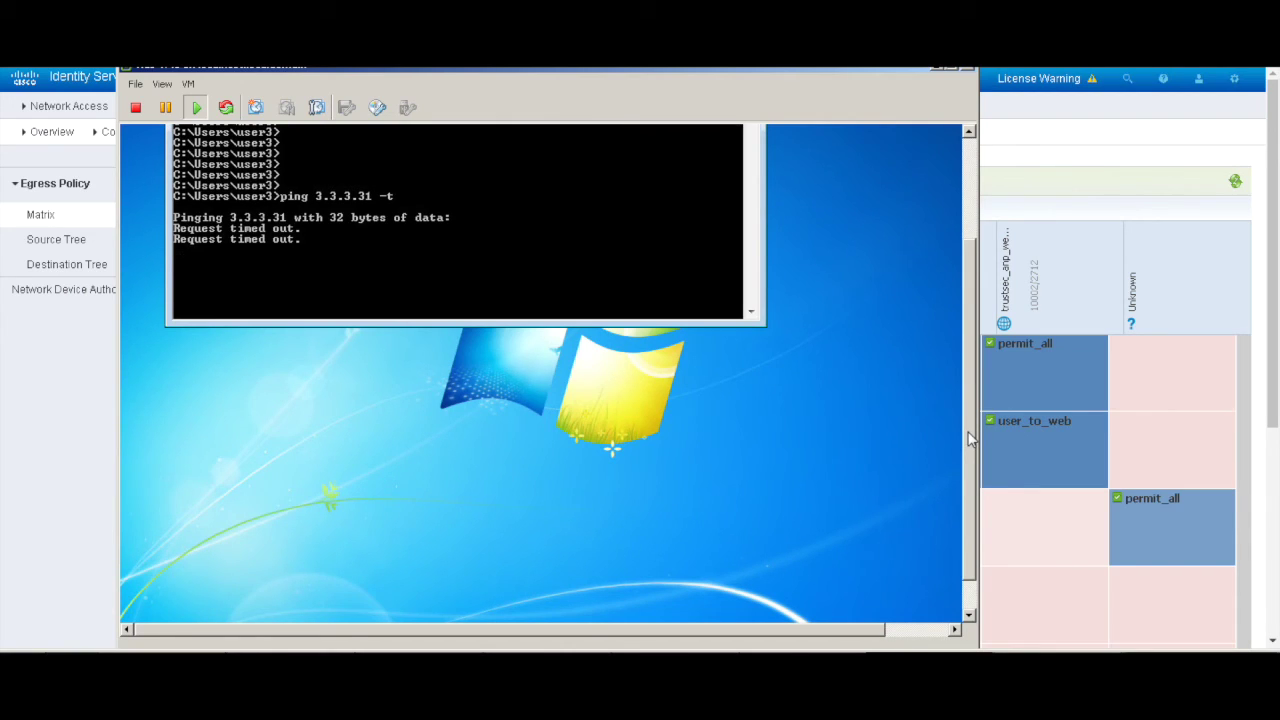
mouse_move(968, 438)
mouse_down()
mouse_move(968, 478)
mouse_move(968, 452)
mouse_up()
click(372, 540)
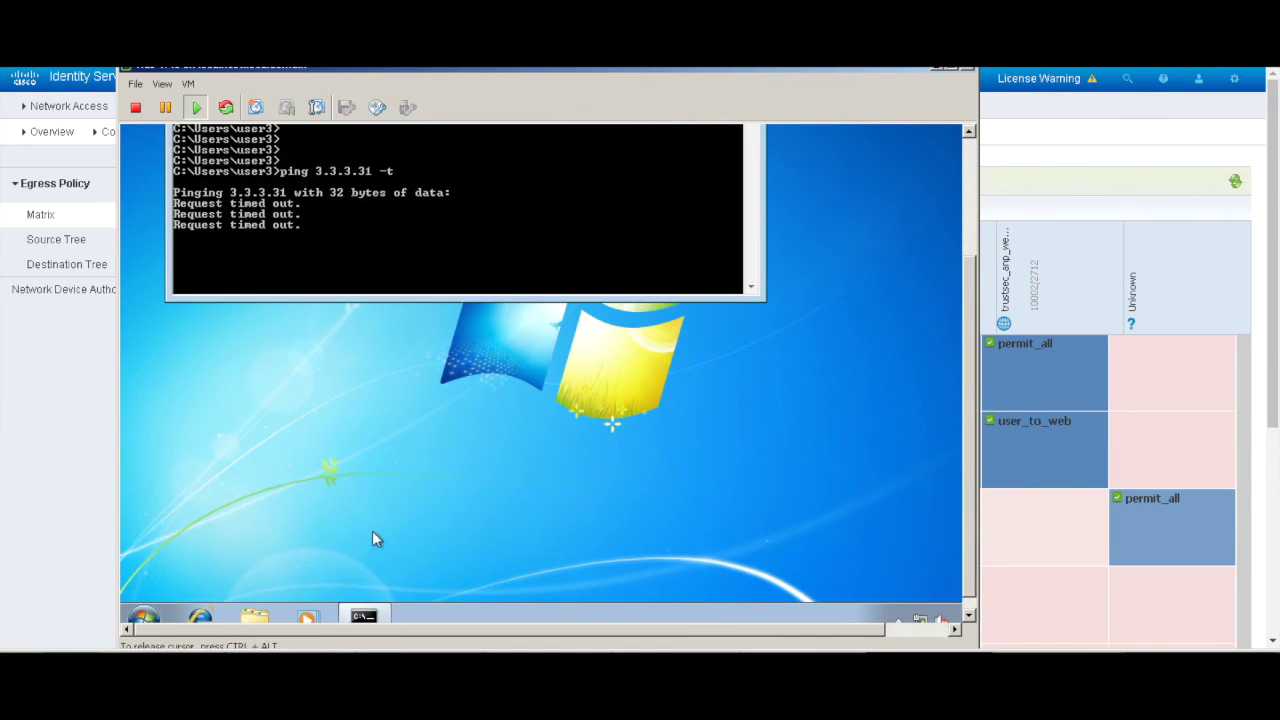
click(200, 612)
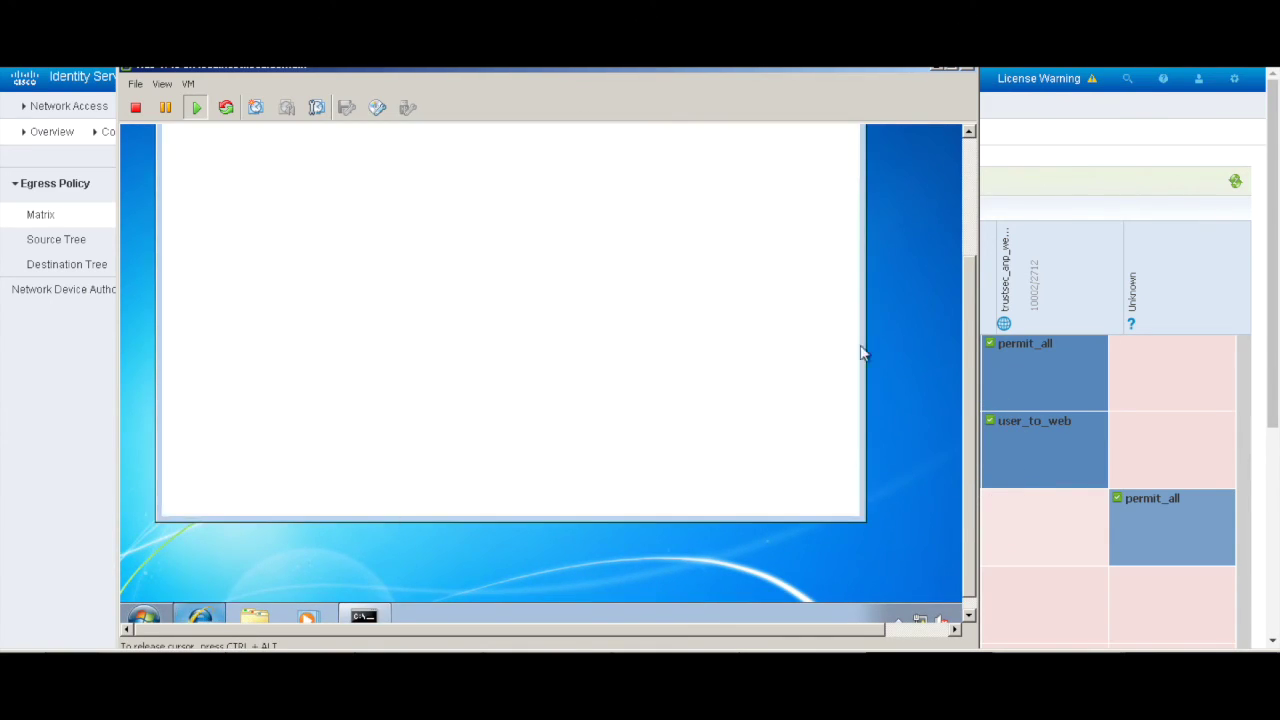
click(968, 383)
drag(968, 383, 968, 268)
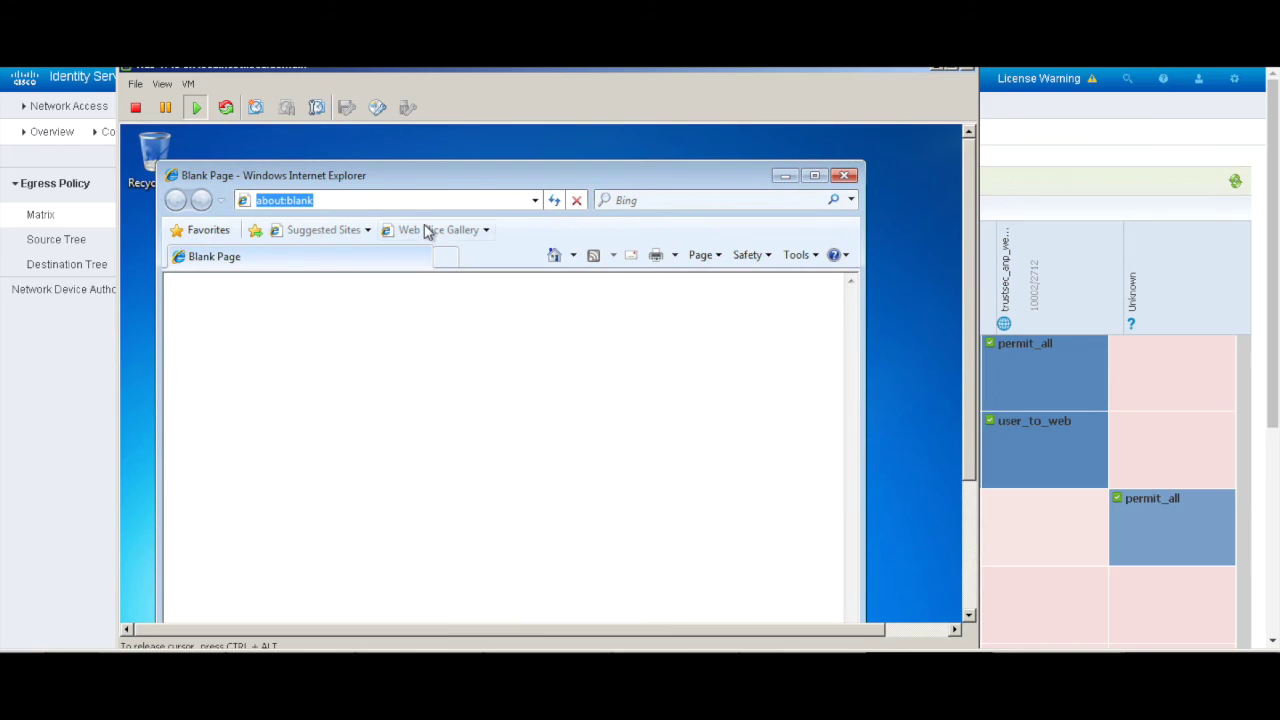
text(3.3.3)
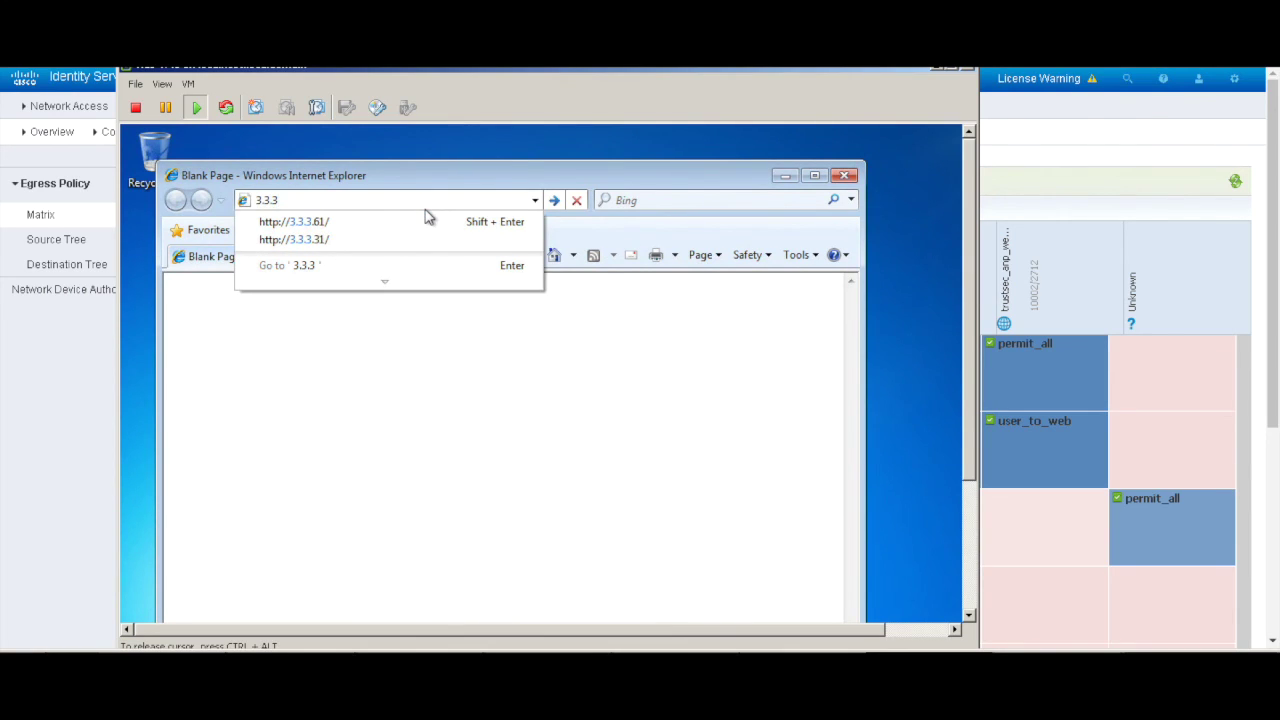
key(Down)
key(Down)
key(Return)
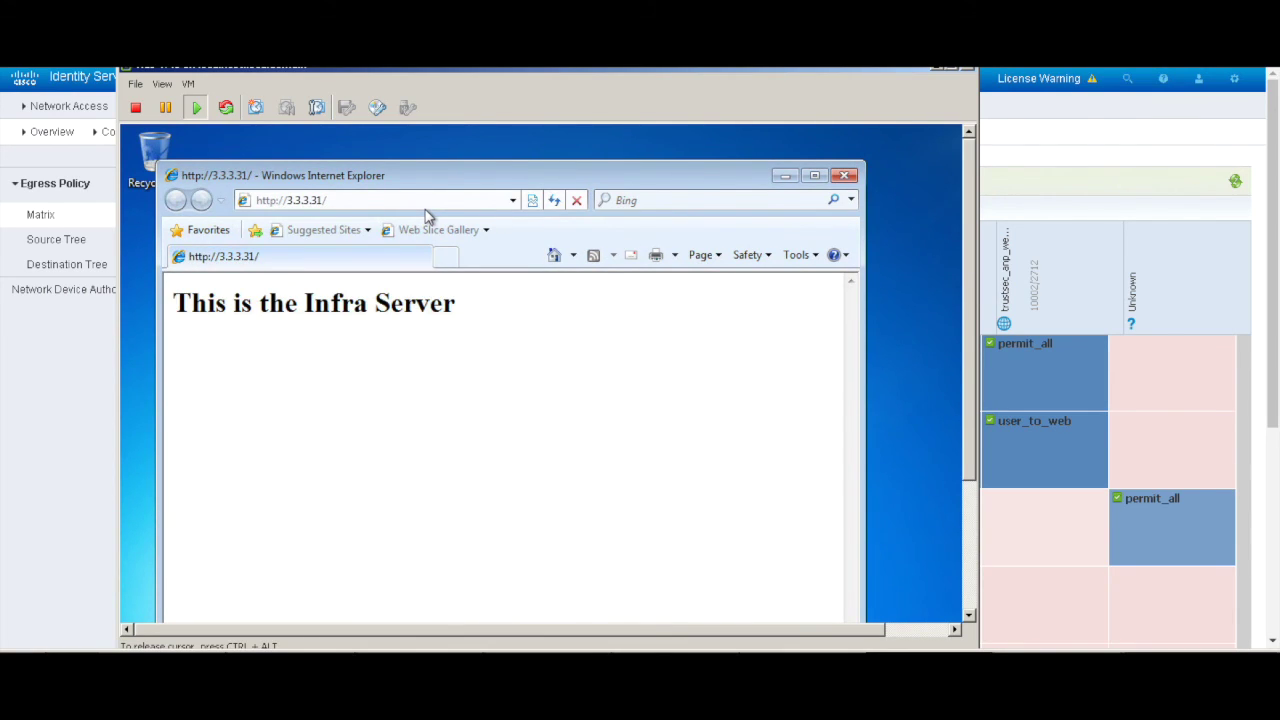
click(427, 212)
click(432, 200)
key(BackSpace)
key(BackSpace)
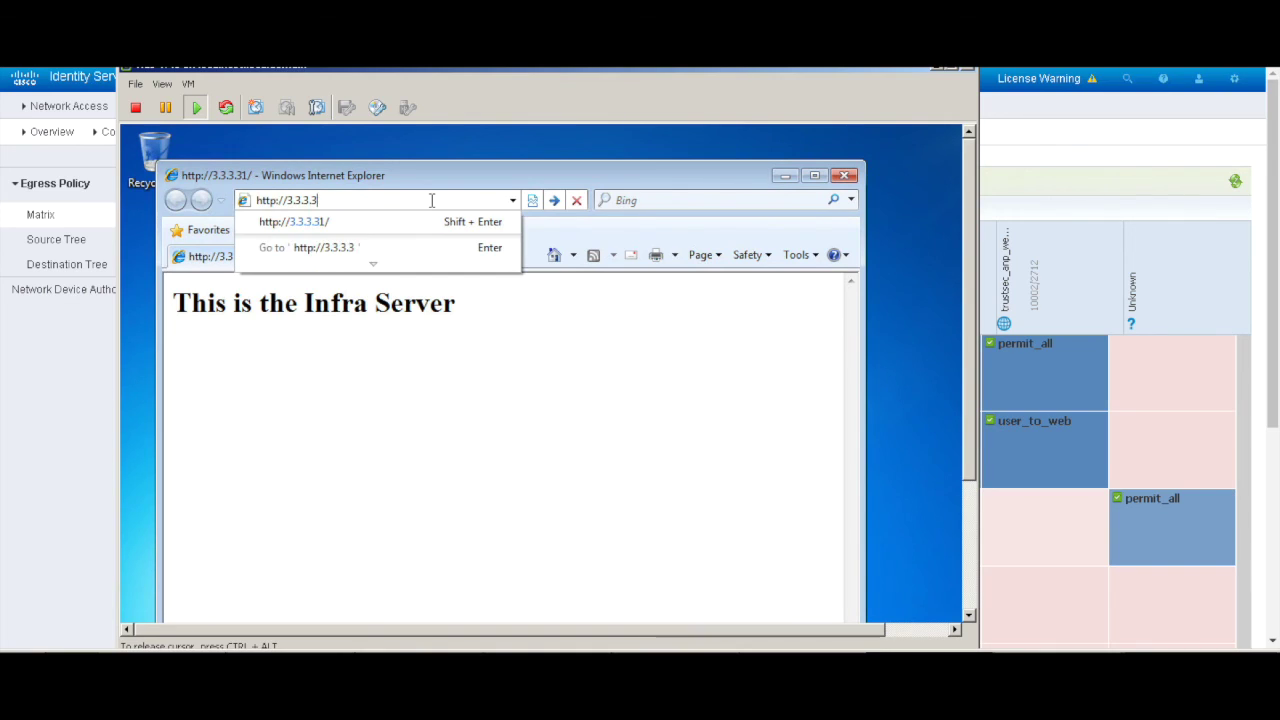
key(BackSpace)
text(61)
key(Return)
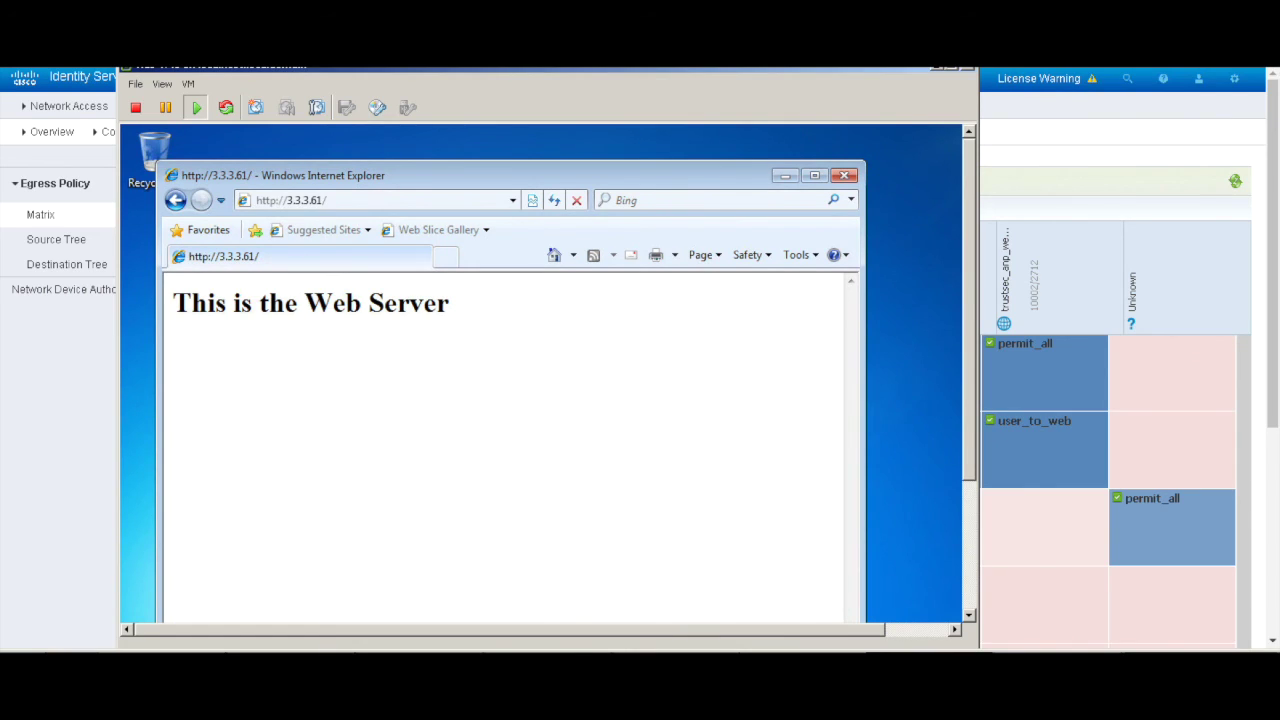
Step: Rerun the permissions query for group 4 and highlight the two user_to_web-30 lines to 10001 and 10002
key(alt+Tab)
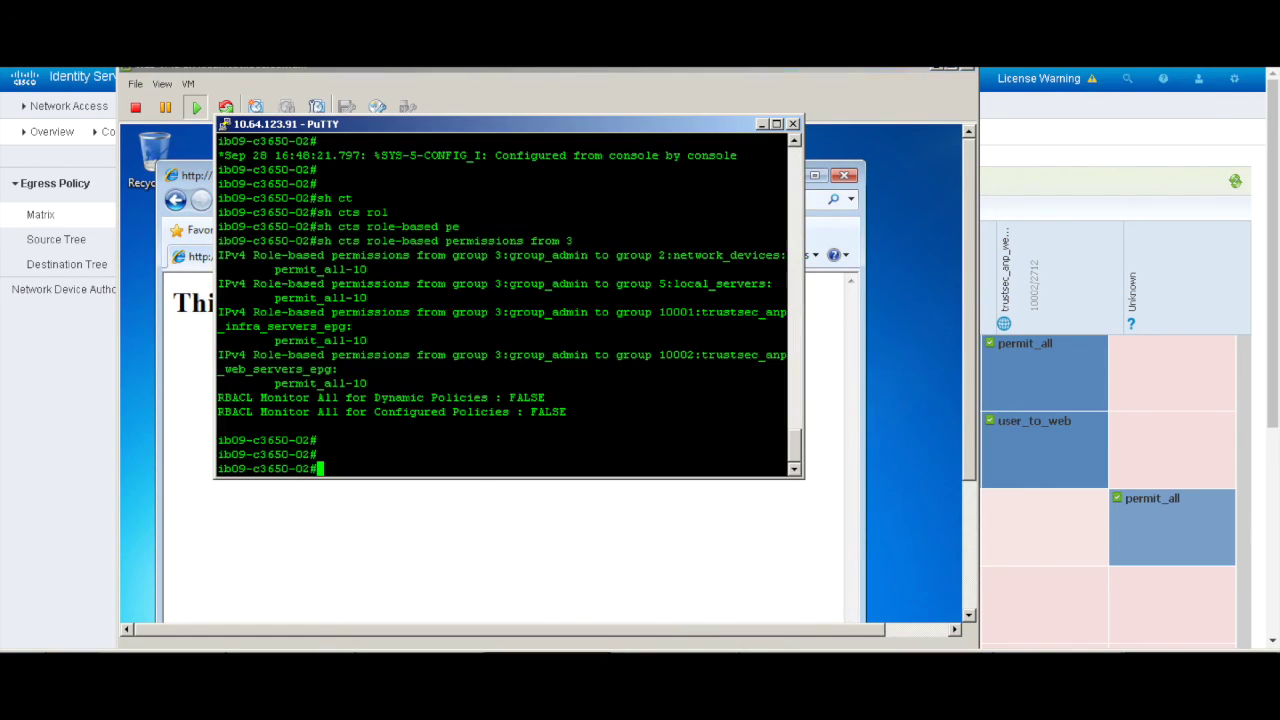
key(Up)
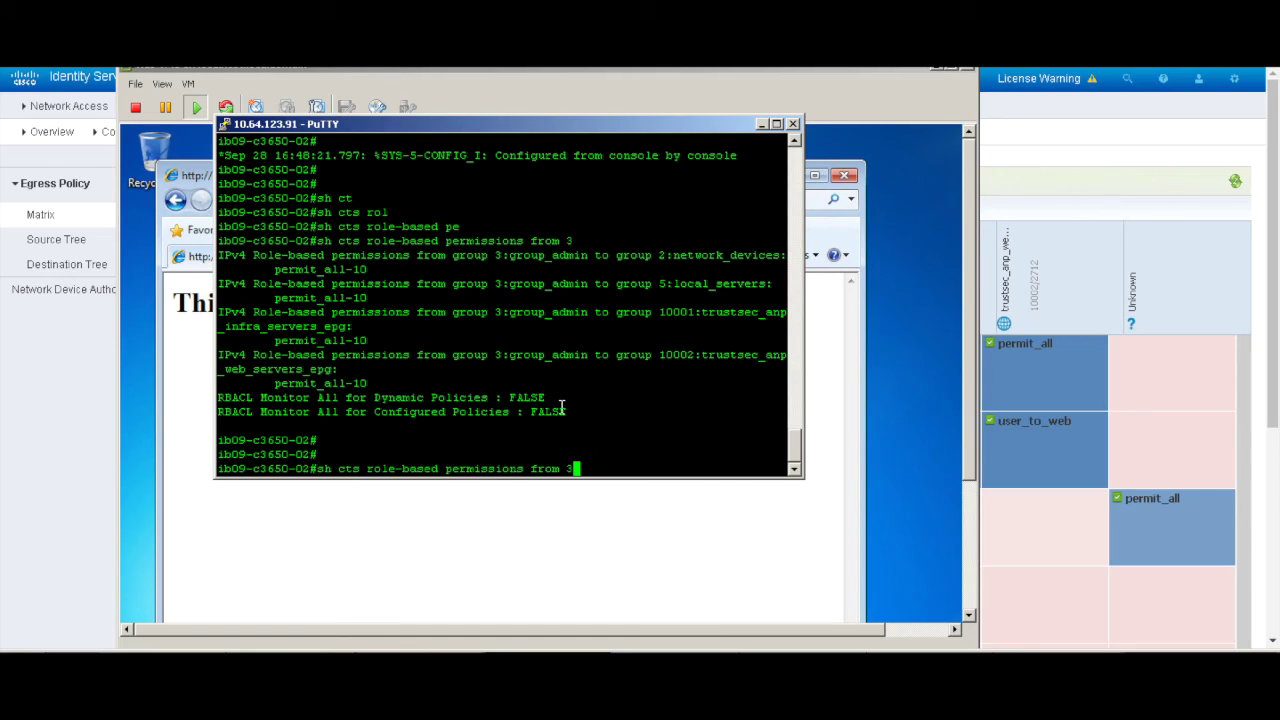
key(BackSpace)
text(4)
key(Return)
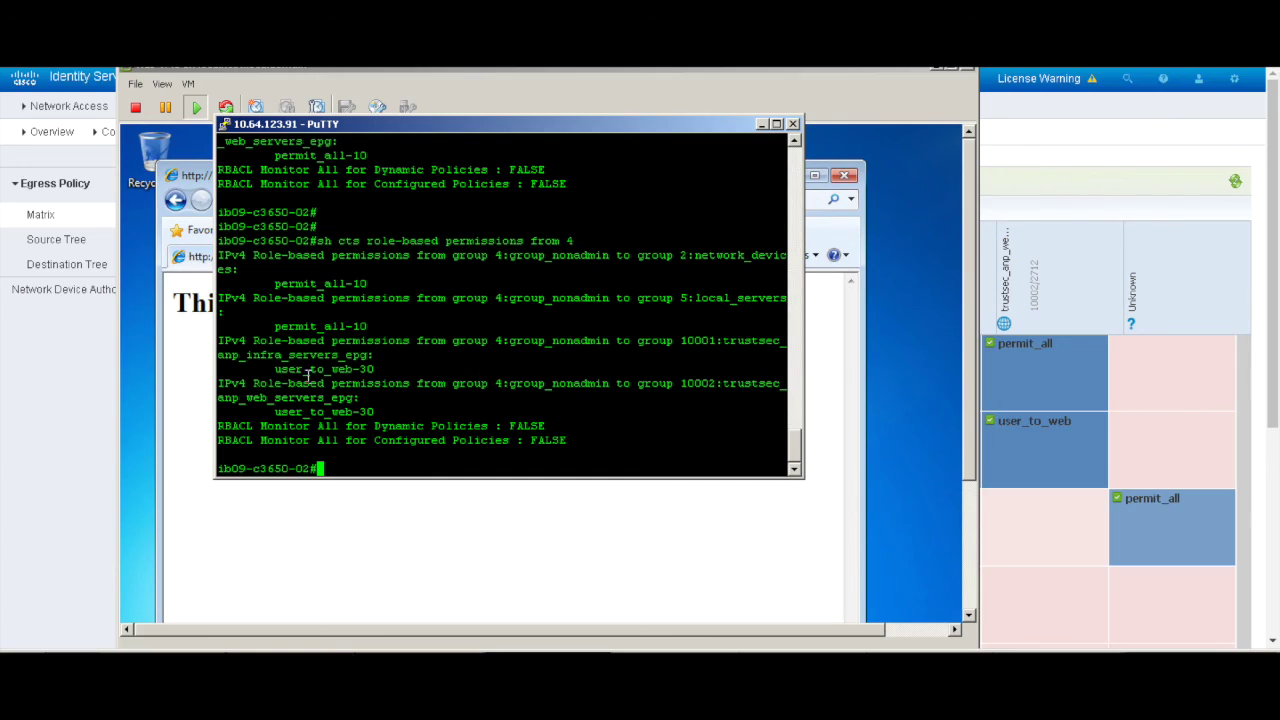
drag(268, 368, 380, 368)
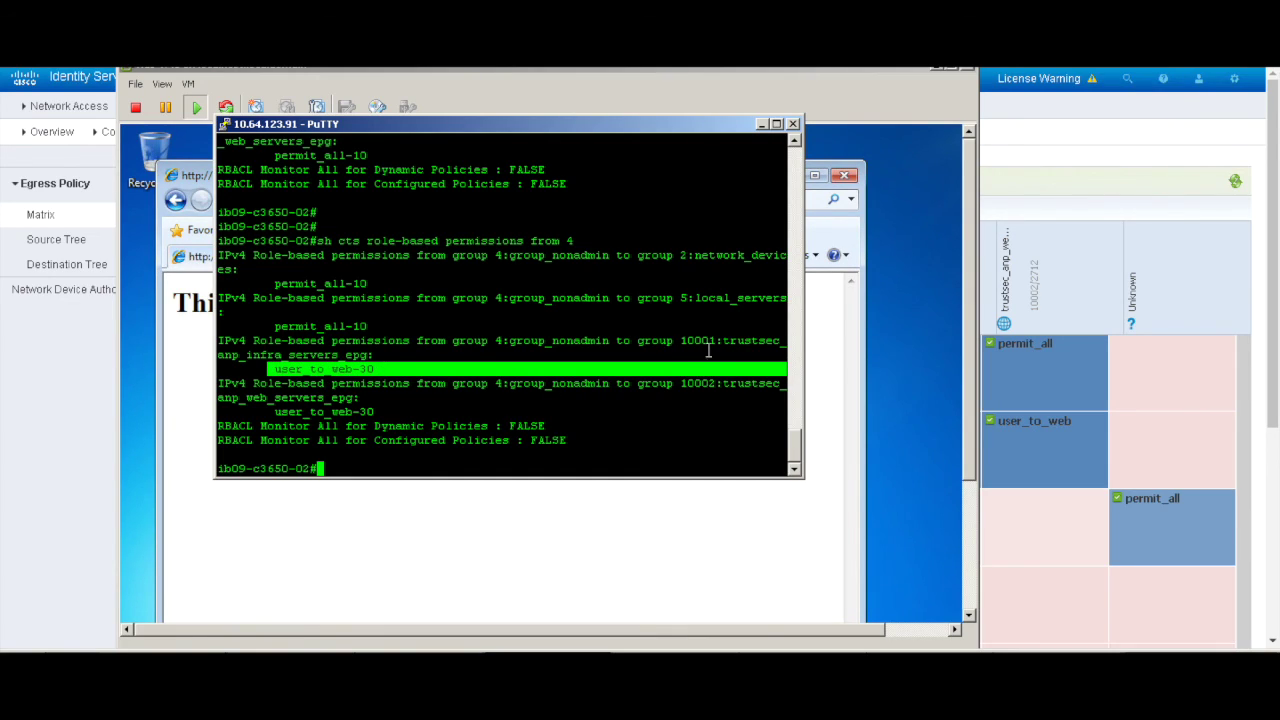
drag(270, 410, 560, 418)
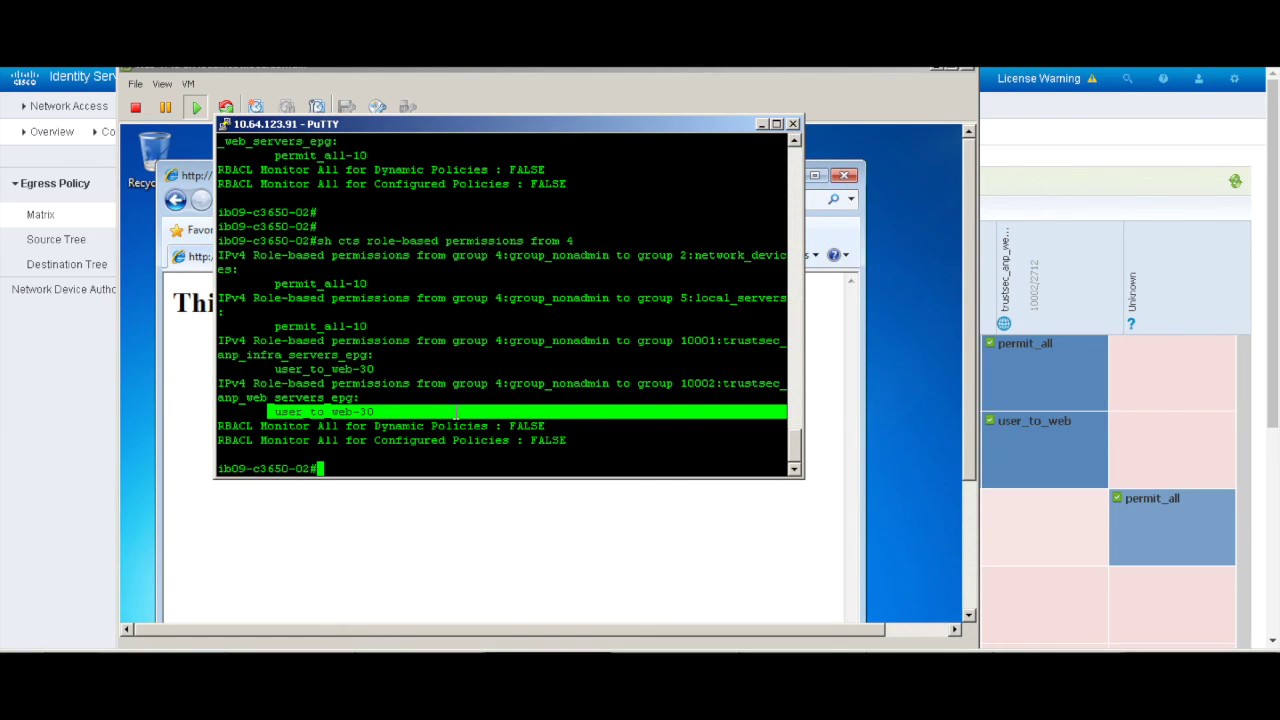